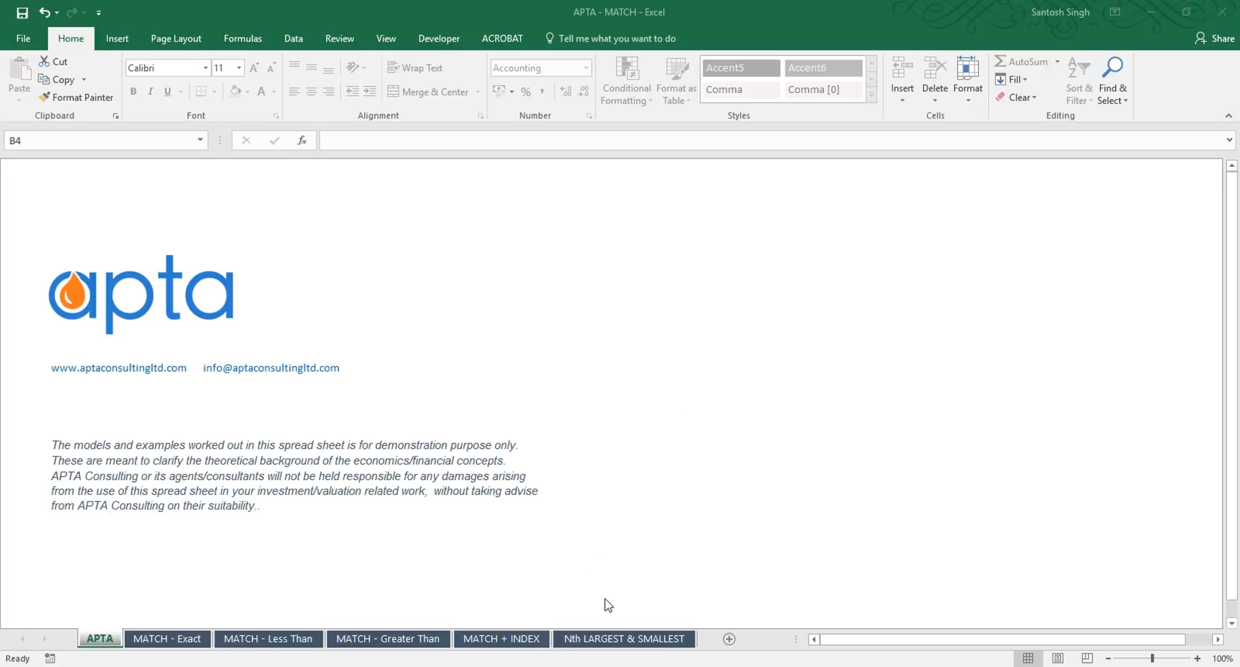
Open the Nth LARGEST & SMALLEST sheet and examine the country and GDP columns, the rank inputs and the empty result cells.
{"action": "left_click", "coordinate": [615, 639]}
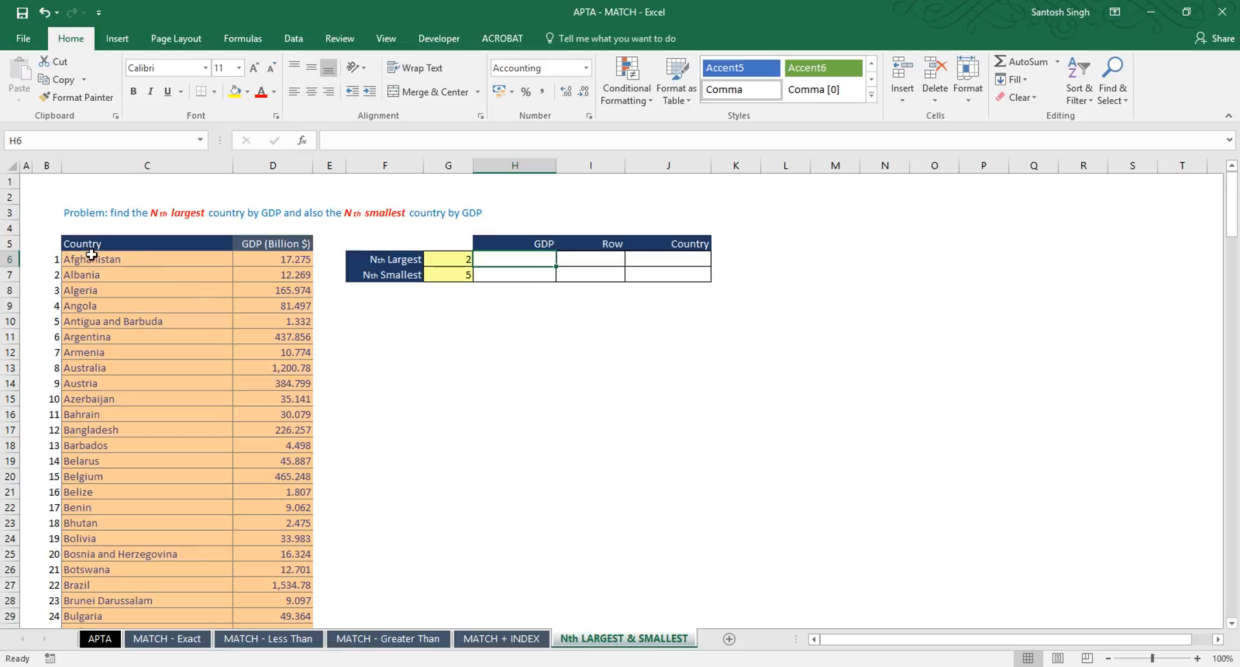
{"action": "left_click_drag", "start_coordinate": [92, 258], "coordinate": [115, 570]}
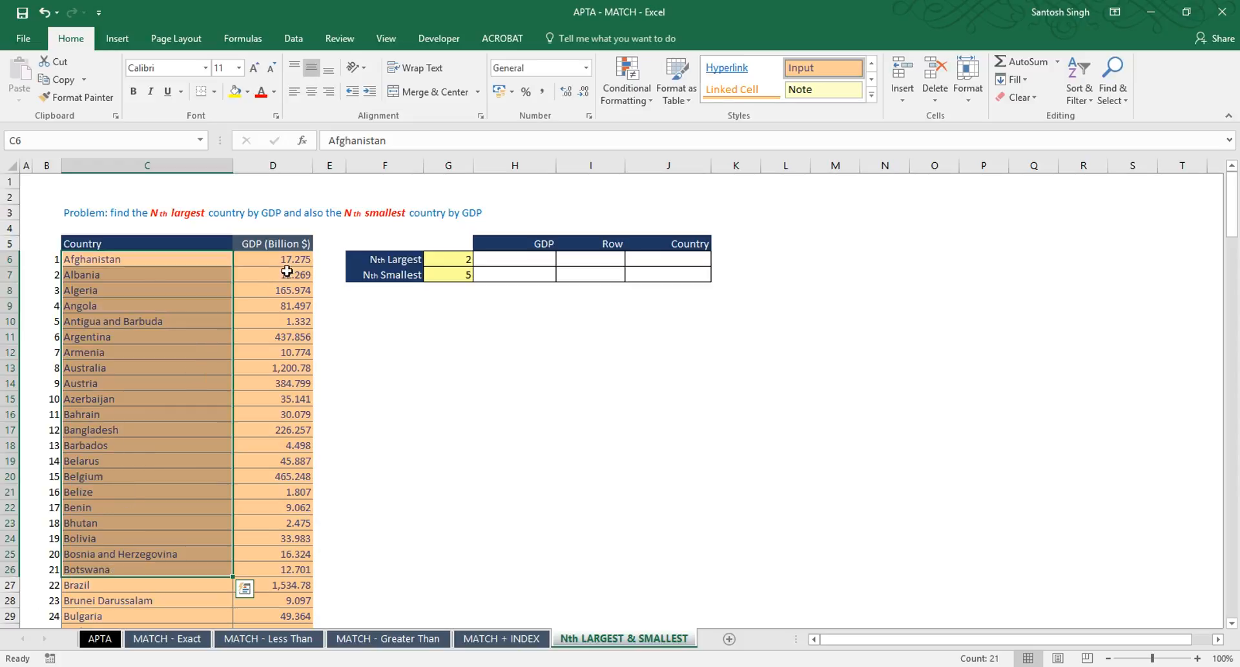
{"action": "left_click_drag", "start_coordinate": [273, 262], "coordinate": [267, 528]}
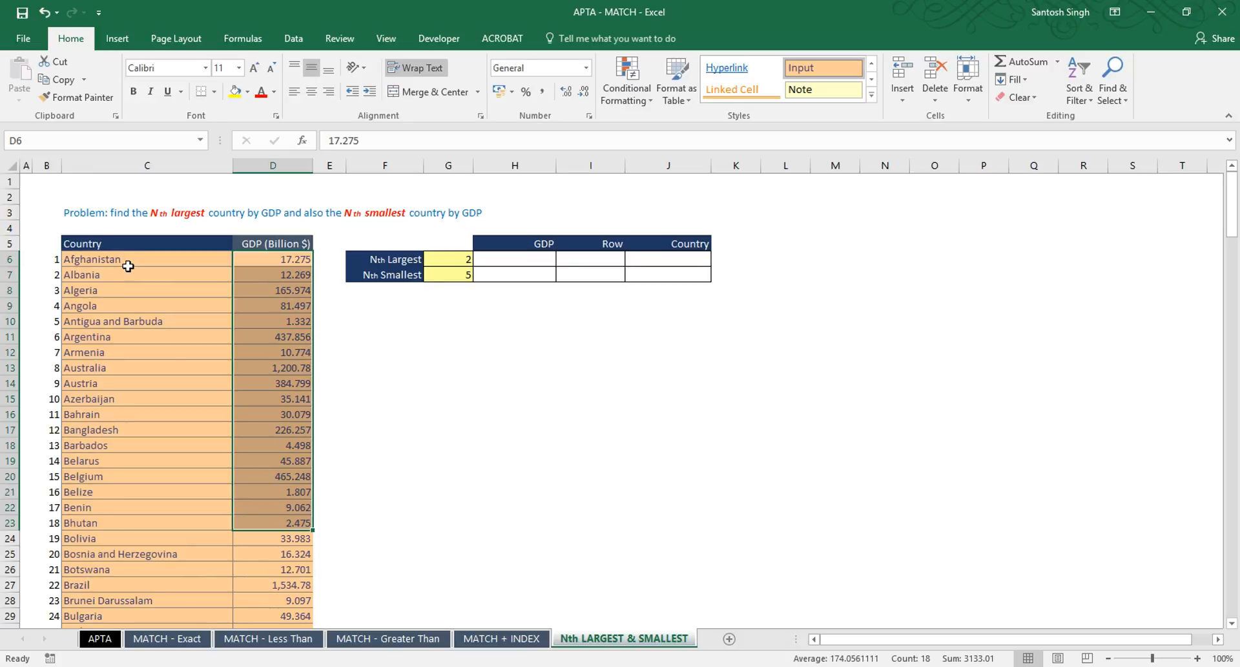
{"action": "left_click", "coordinate": [493, 259]}
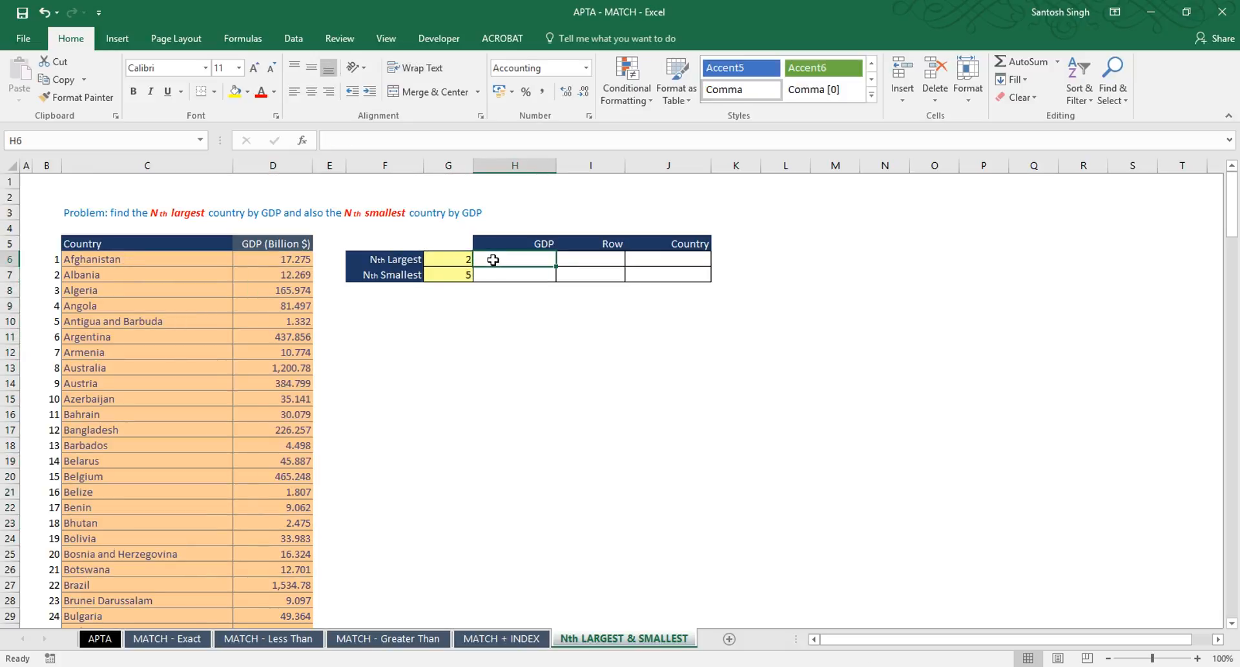
{"action": "left_click", "coordinate": [464, 260]}
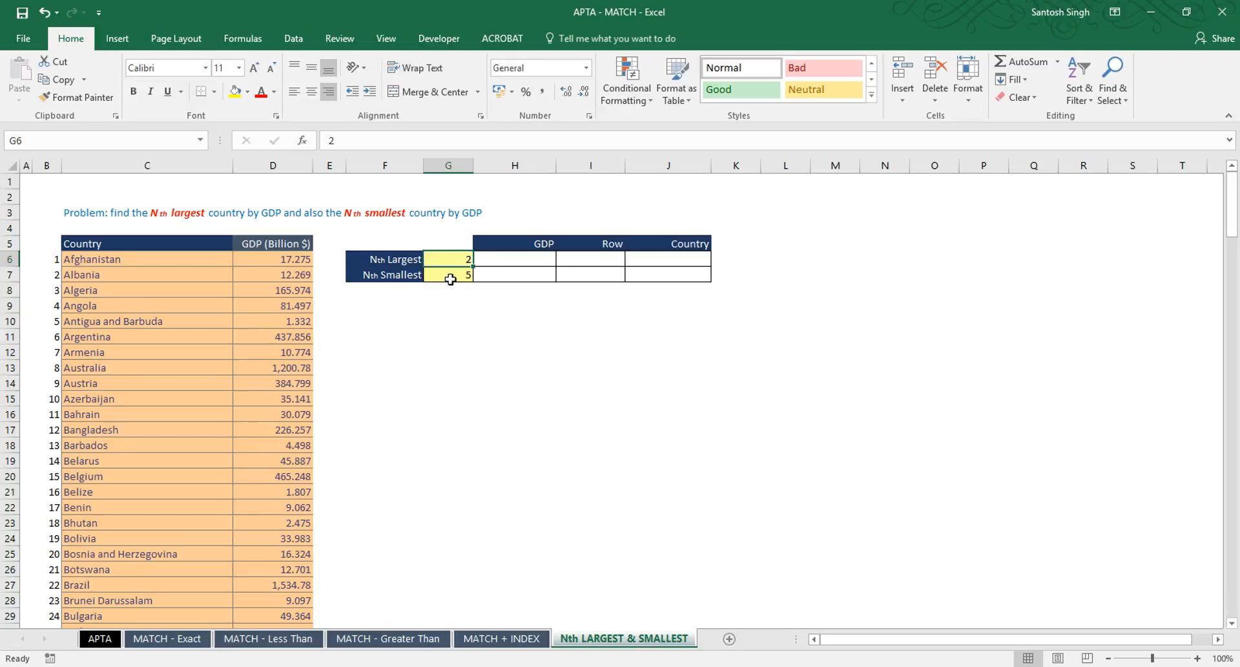
{"action": "left_click", "coordinate": [450, 276]}
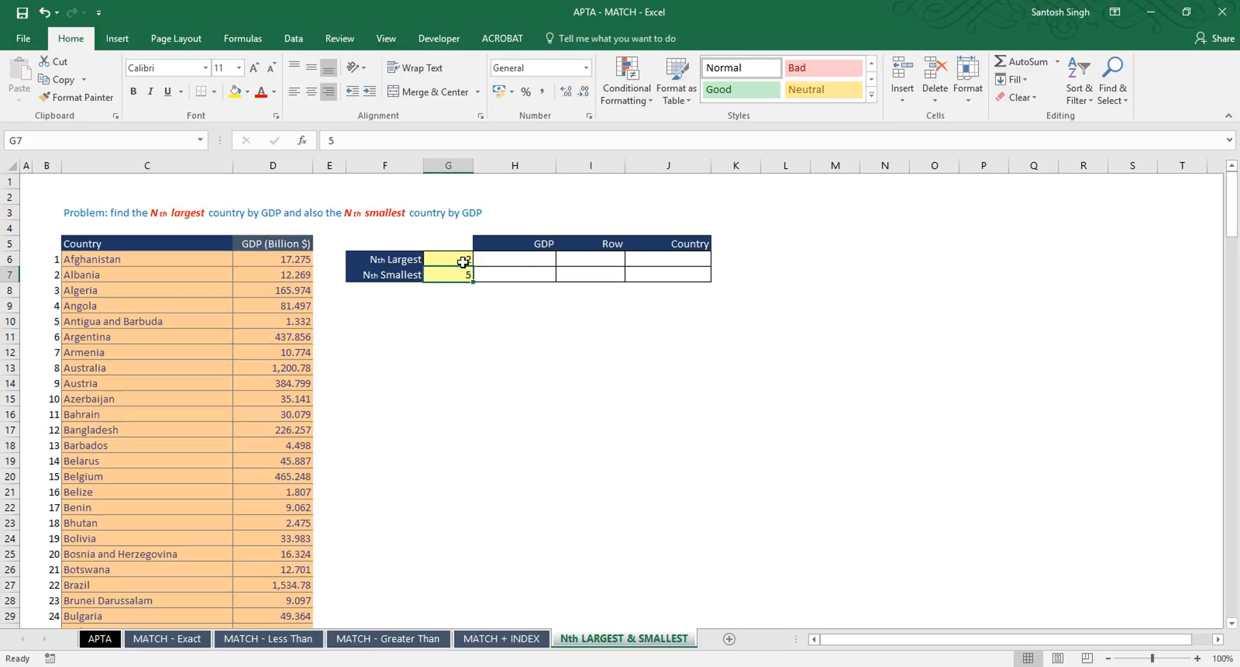
{"action": "left_click", "coordinate": [463, 260]}
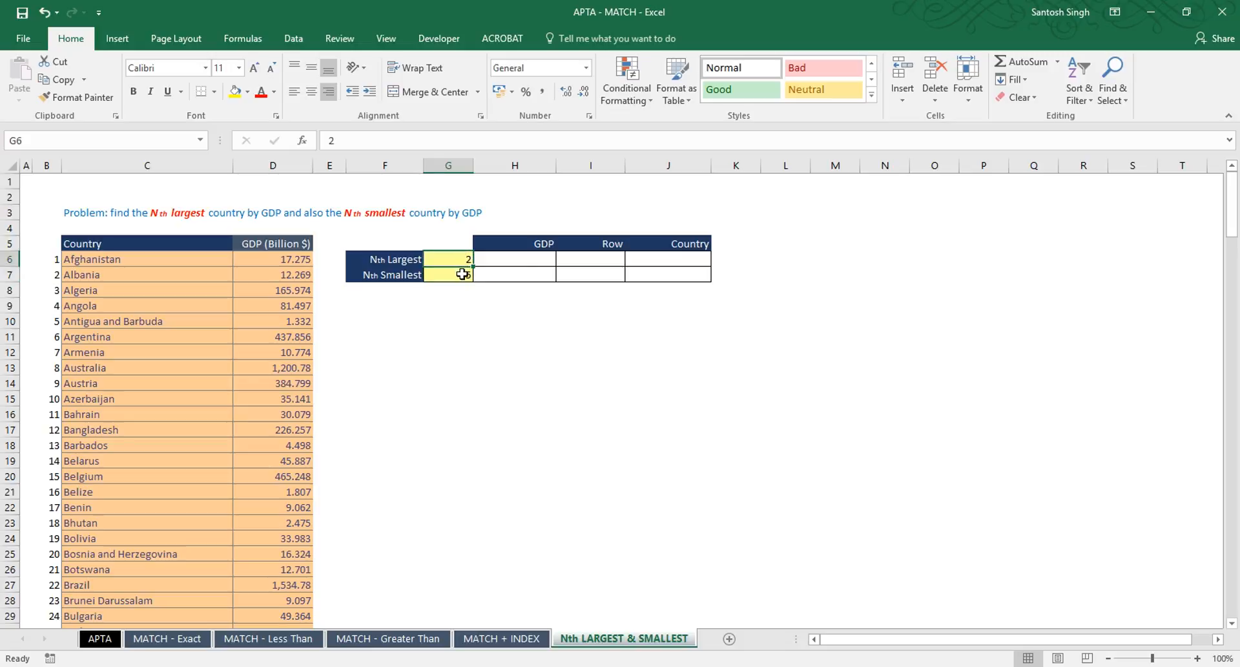
{"action": "left_click", "coordinate": [462, 273]}
{"action": "left_click_drag", "start_coordinate": [693, 259], "coordinate": [693, 272]}
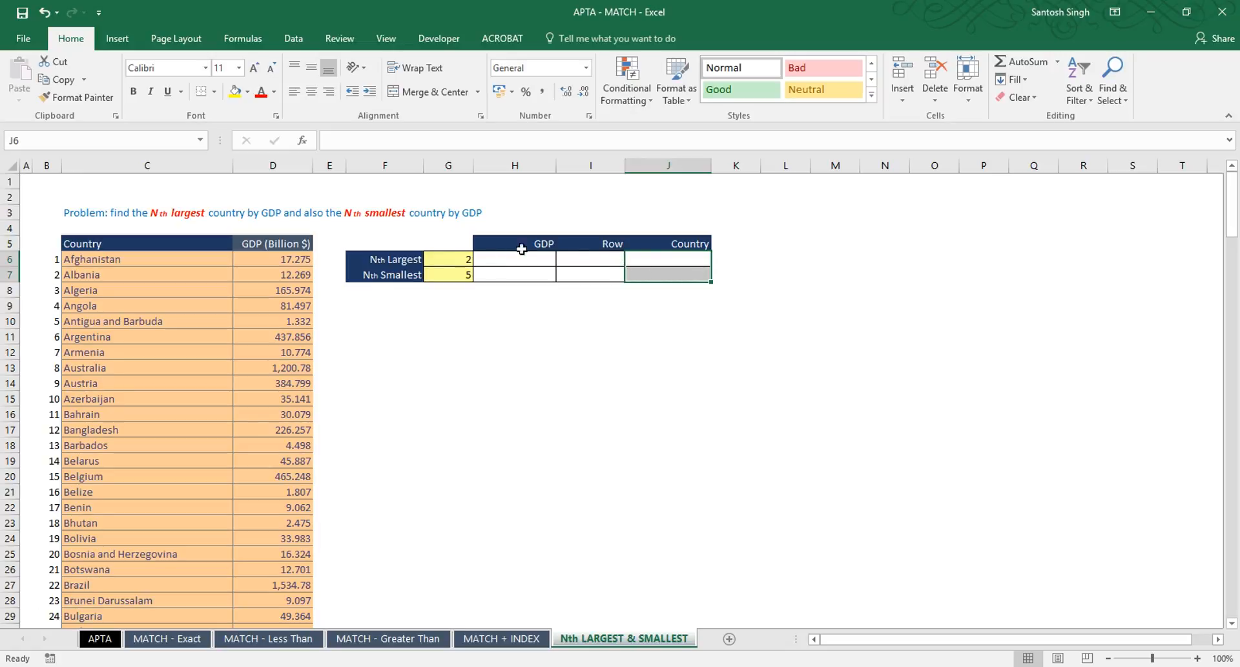
{"action": "left_click", "coordinate": [460, 259]}
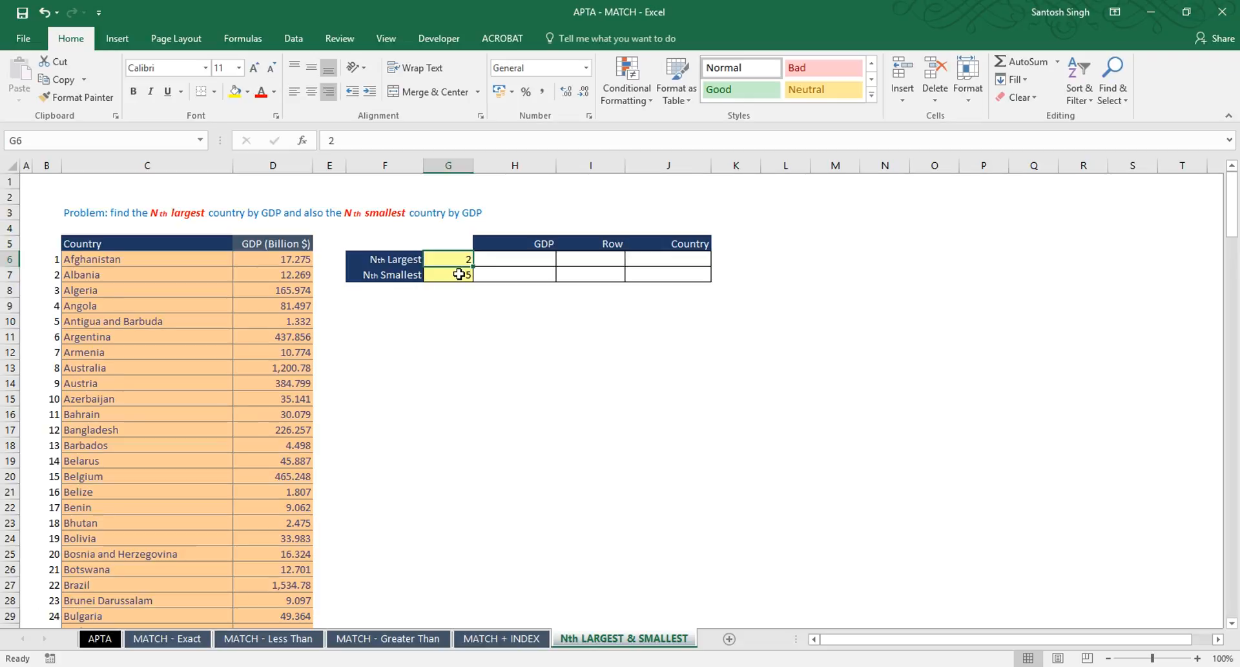
{"action": "left_click_drag", "start_coordinate": [283, 259], "coordinate": [282, 474]}
In H6, enter =LARGE(D6:D196,G6) to return the Nth largest GDP for the rank in G6.
{"action": "left_click", "coordinate": [516, 259]}
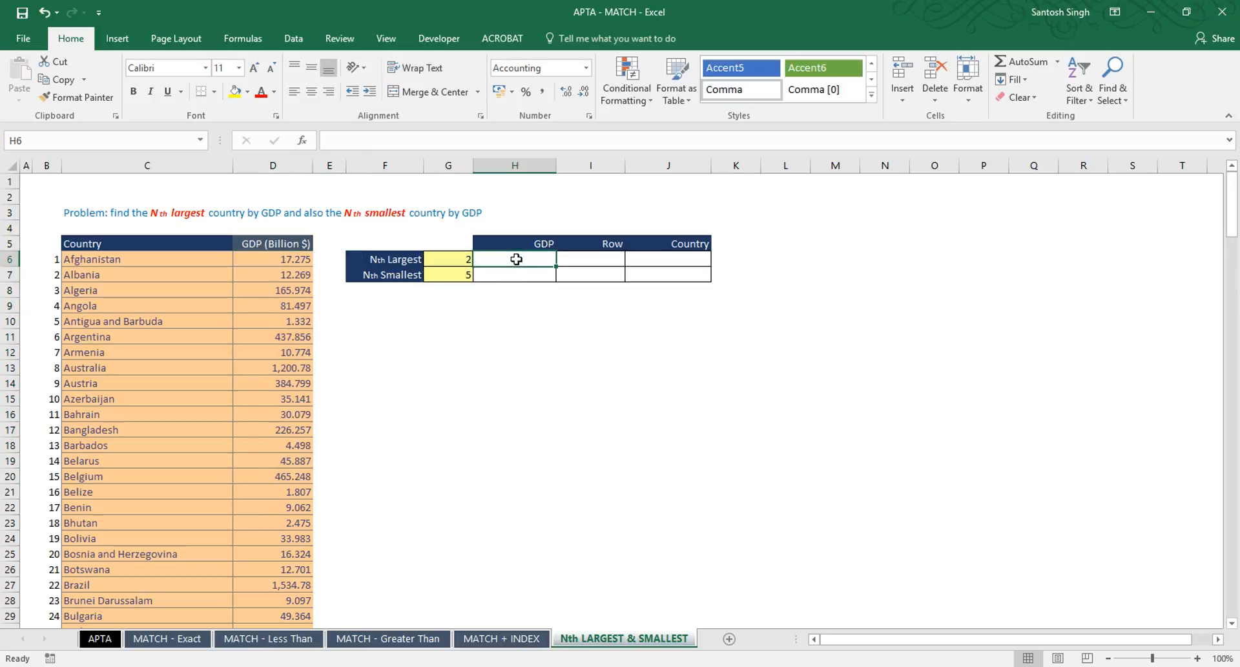
{"action": "type", "text": "="}
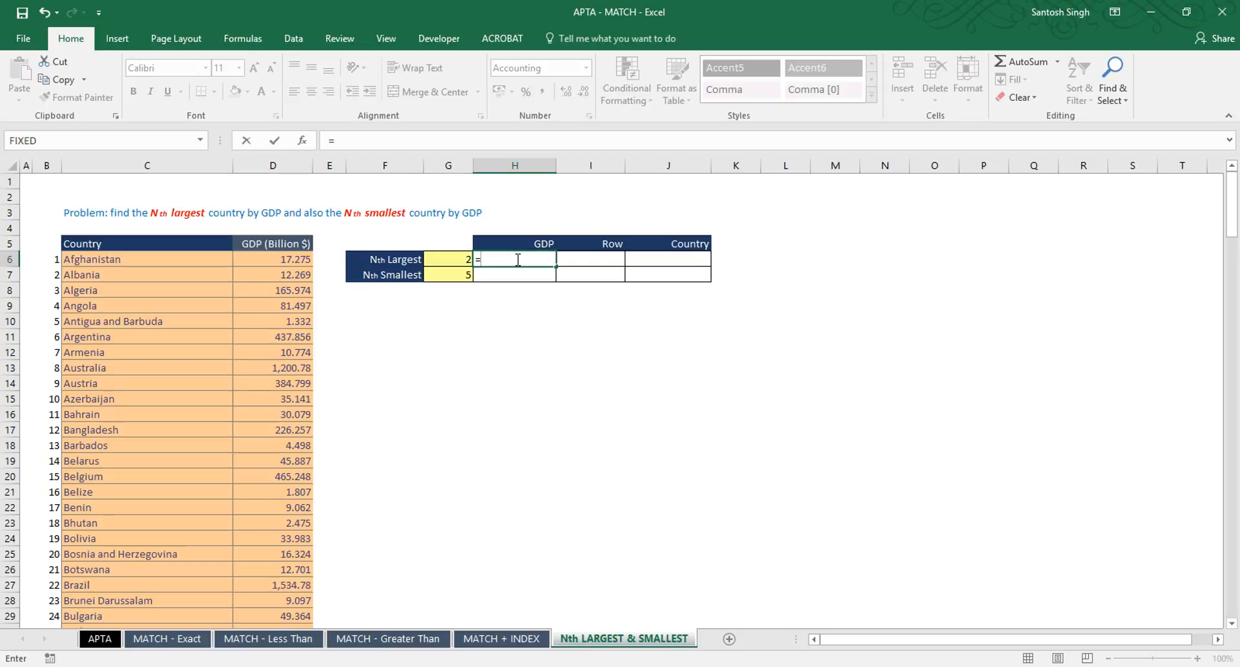
{"action": "type", "text": "large"}
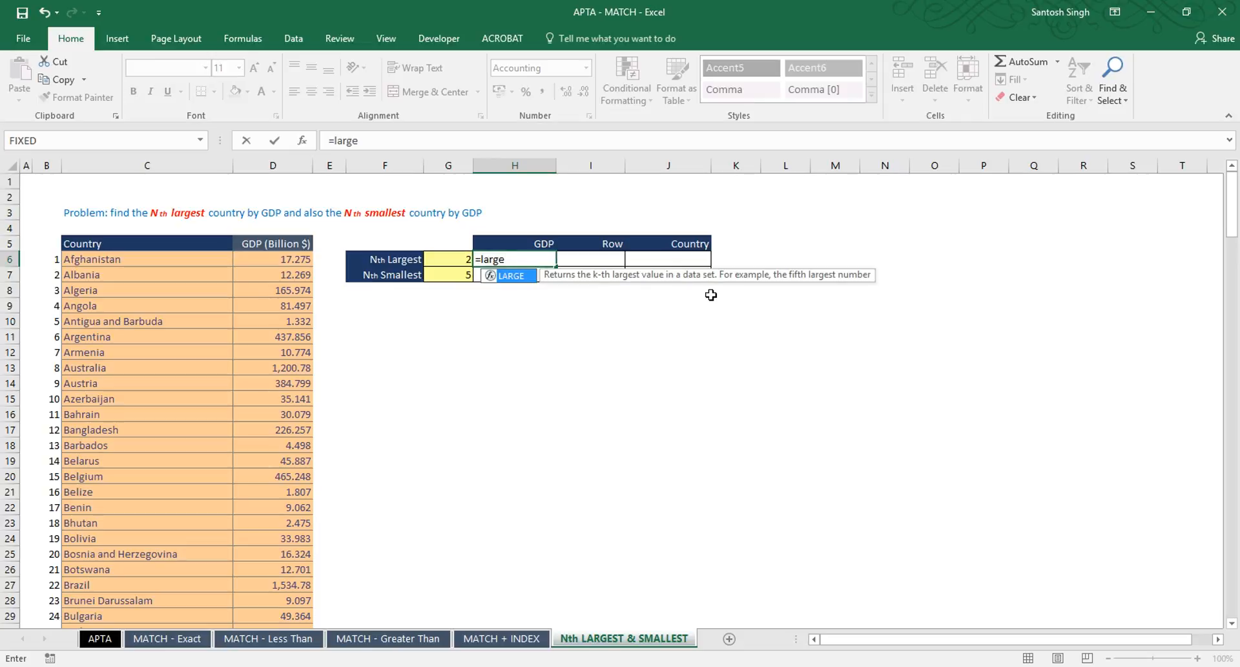
{"action": "double_click", "coordinate": [518, 277]}
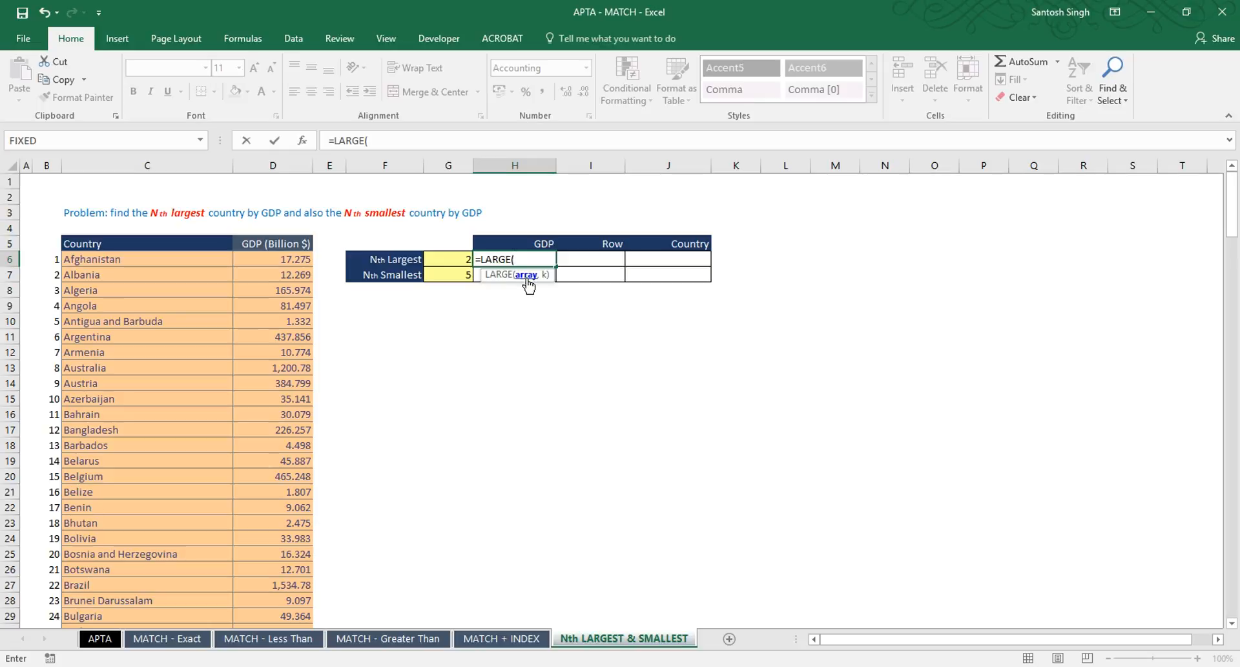
{"action": "left_click", "coordinate": [283, 259]}
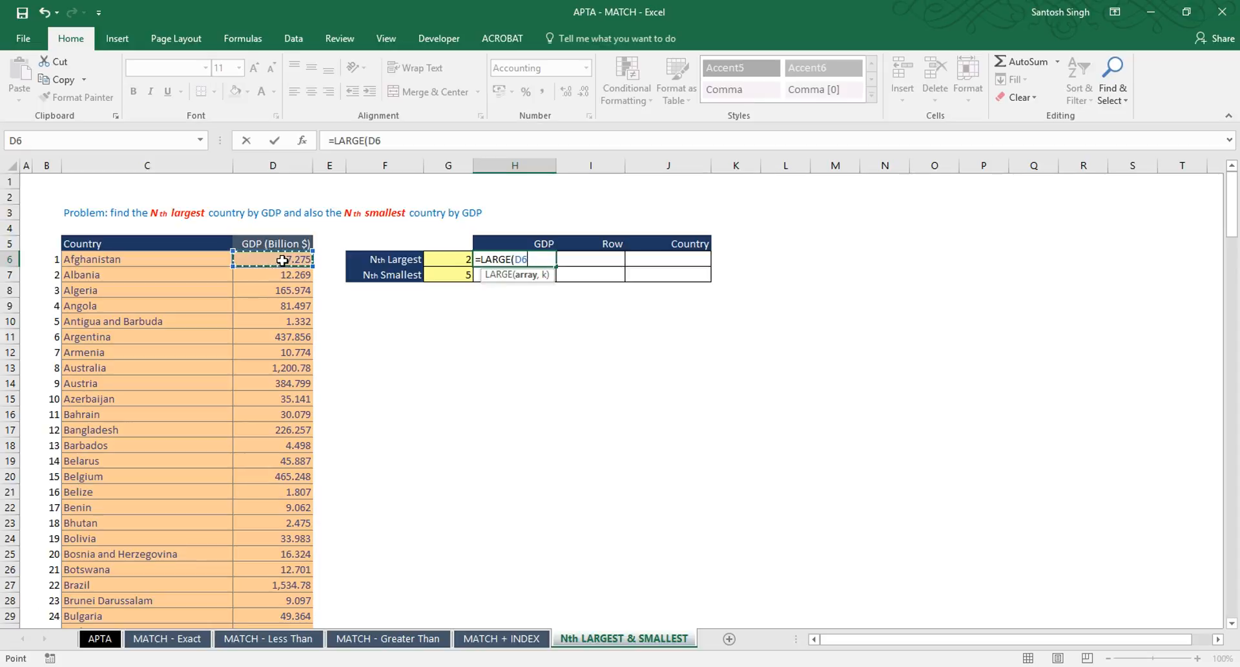
{"action": "key", "text": "ctrl+shift+Down"}
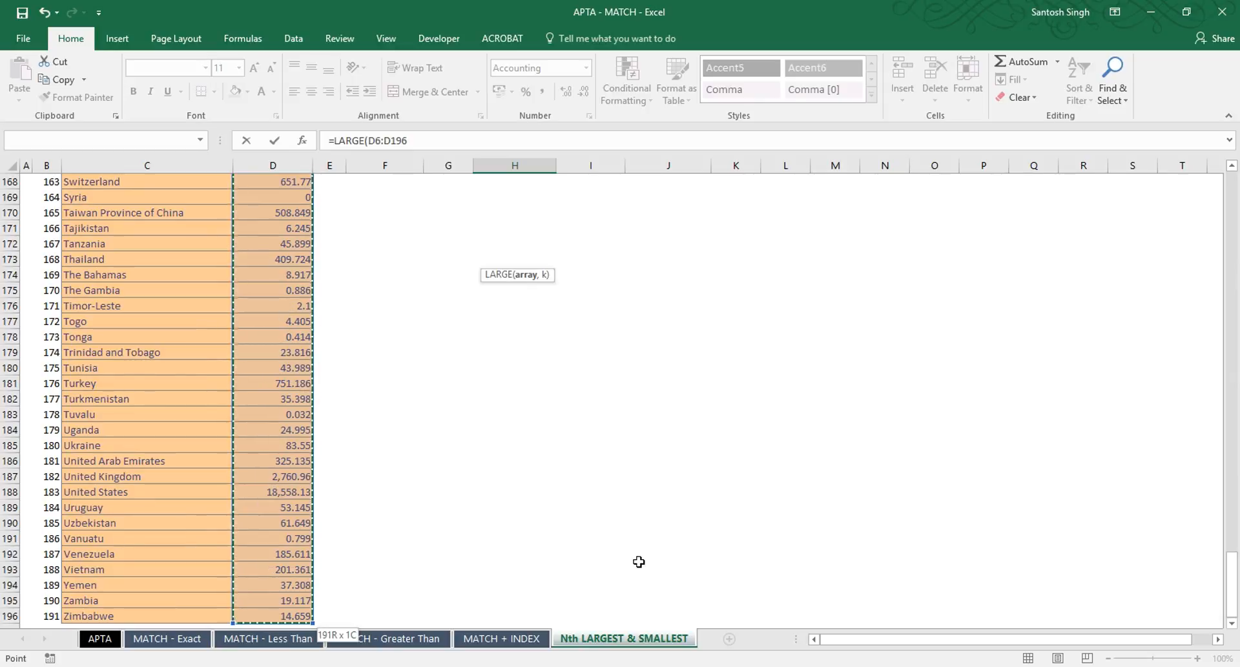
{"action": "left_click_drag", "start_coordinate": [1233, 581], "coordinate": [1233, 142]}
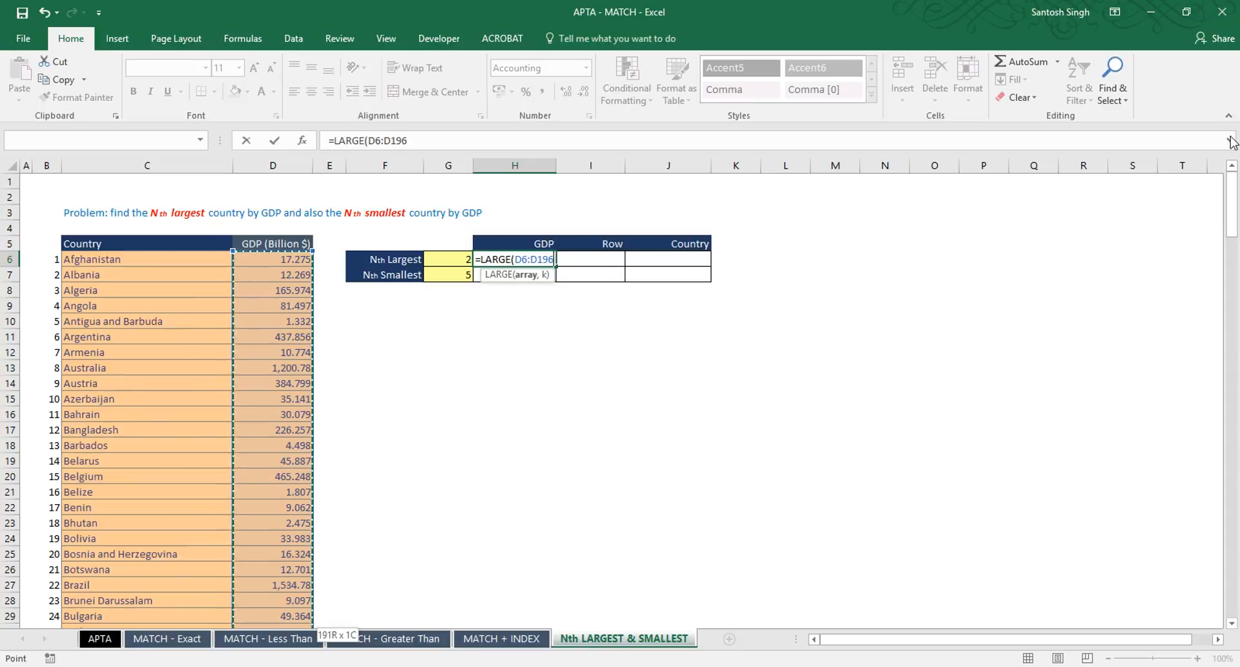
{"action": "type", "text": ","}
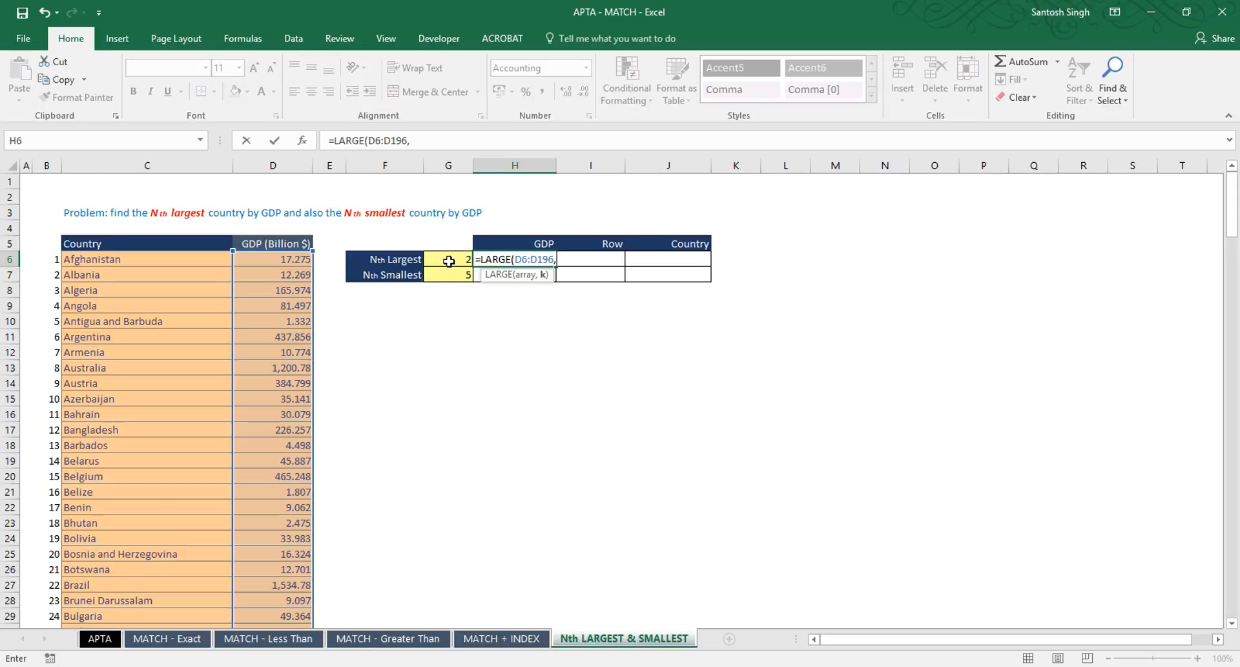
{"action": "left_click", "coordinate": [449, 260]}
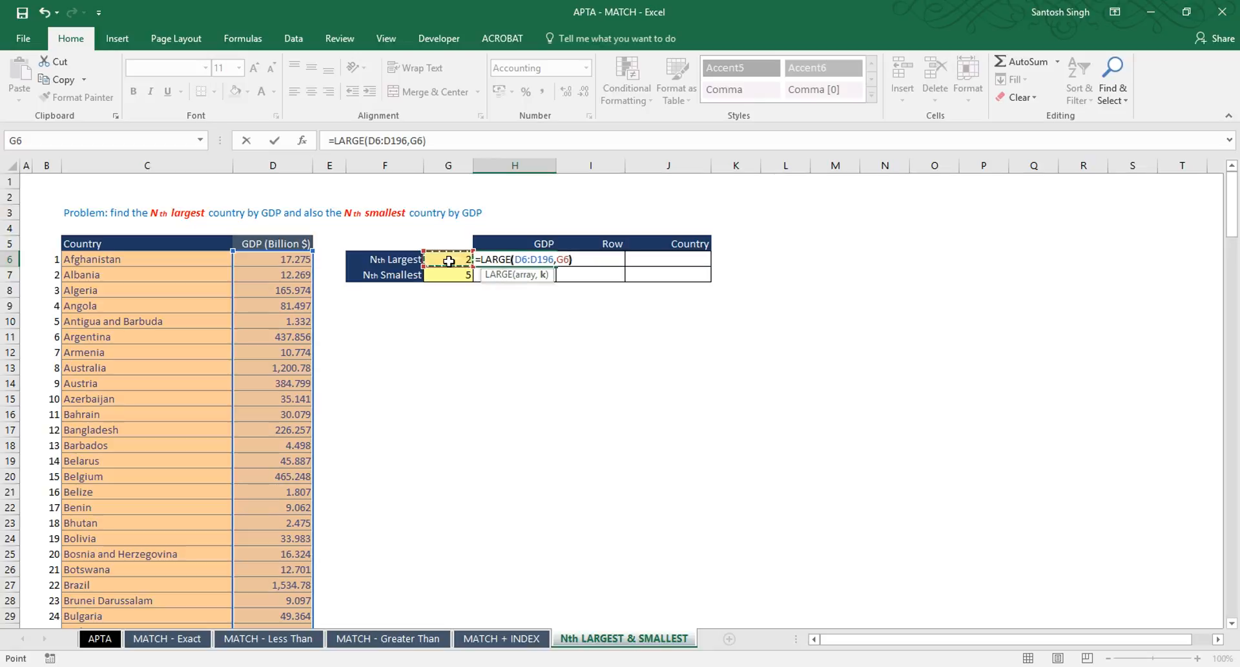
{"action": "type", "text": ")"}
{"action": "key", "text": "Return"}
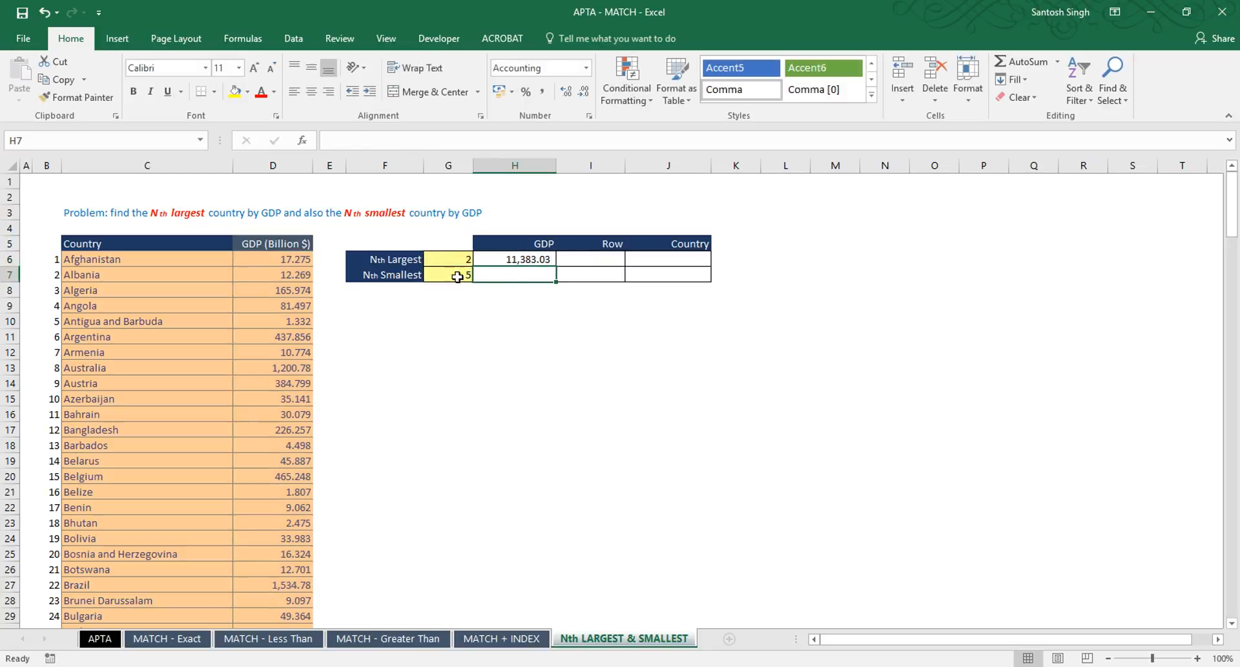
In I6, enter =MATCH(H6,D6:D196,0) to find the row of the Nth largest GDP with an exact match.
{"action": "left_click", "coordinate": [529, 260]}
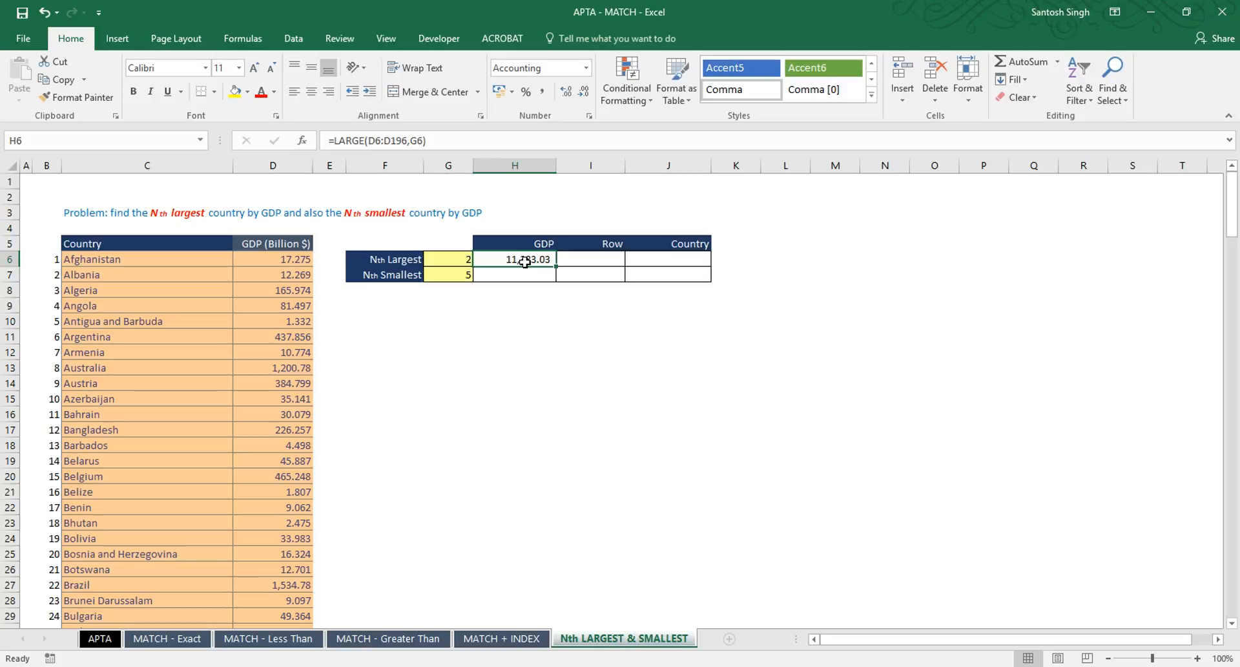
{"action": "left_click", "coordinate": [585, 260]}
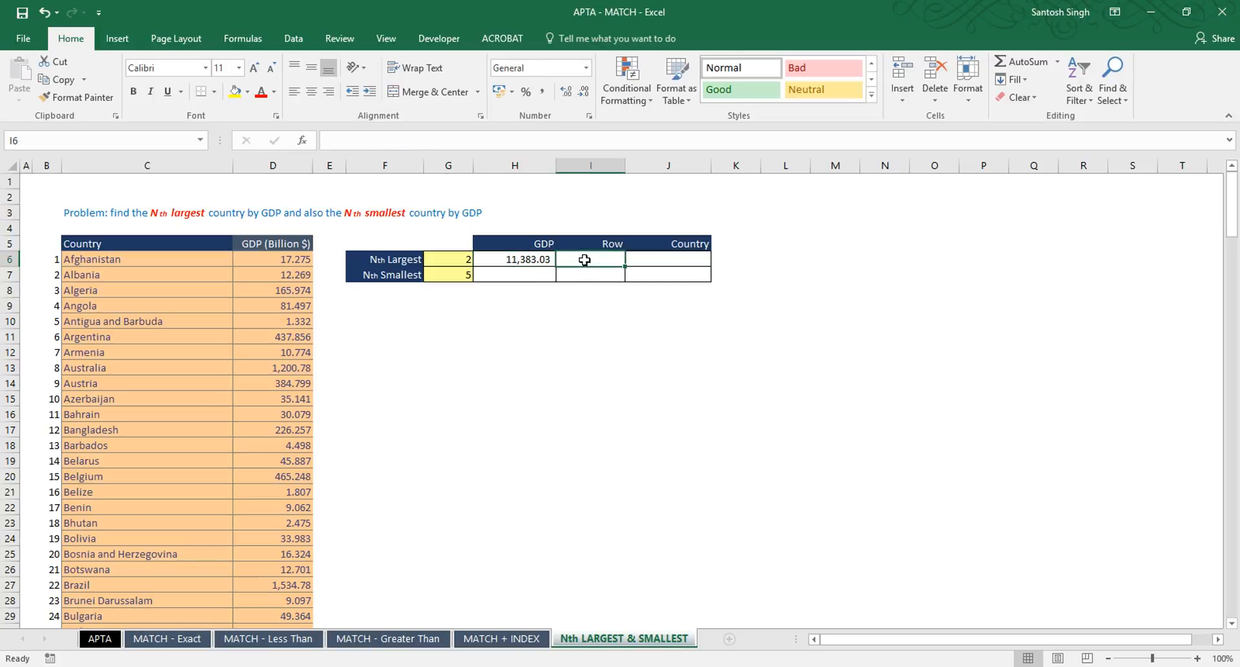
{"action": "type", "text": "="}
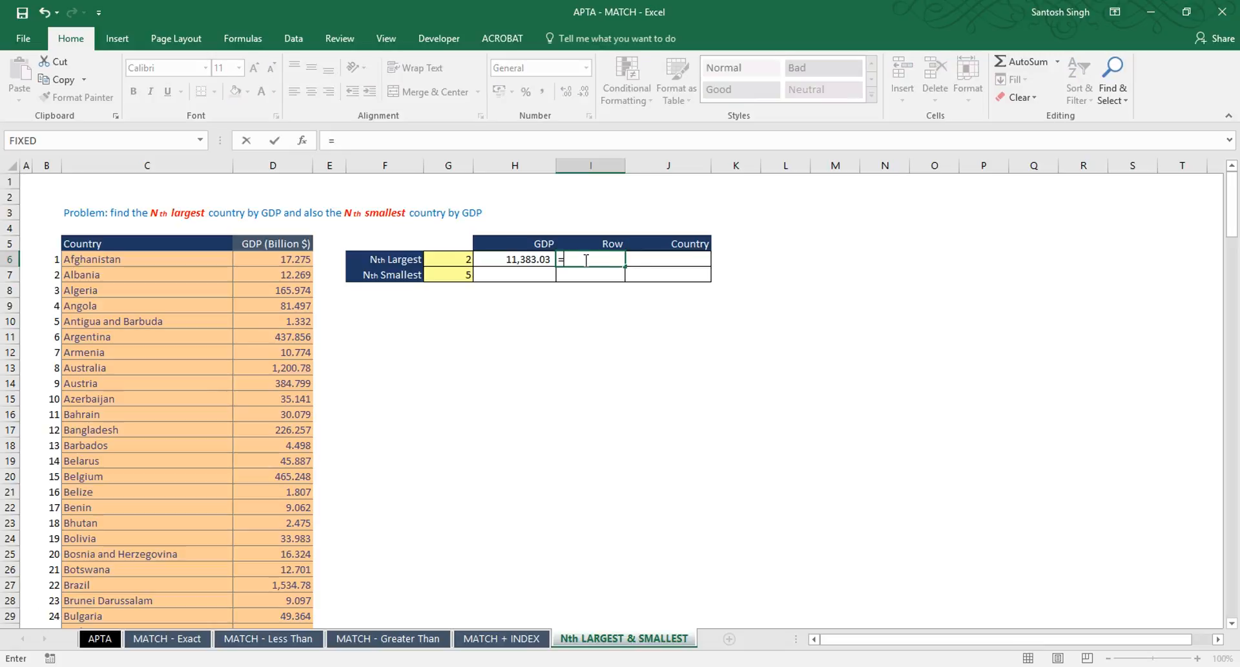
{"action": "type", "text": "match("}
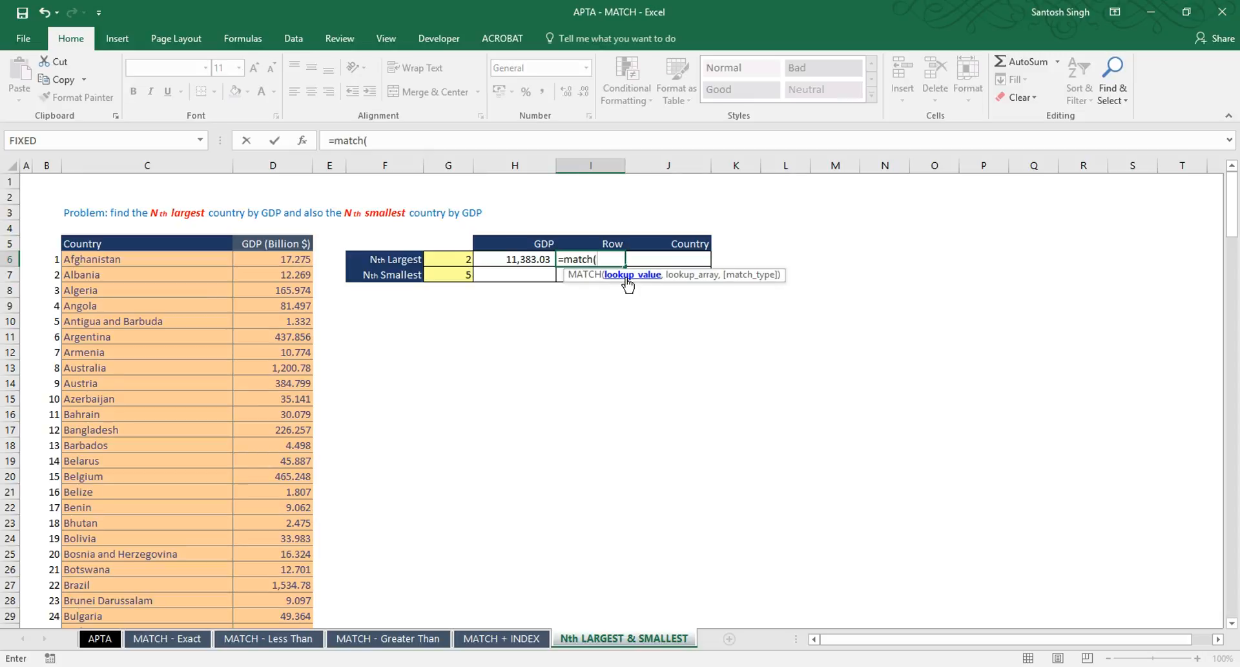
{"action": "left_click", "coordinate": [522, 260]}
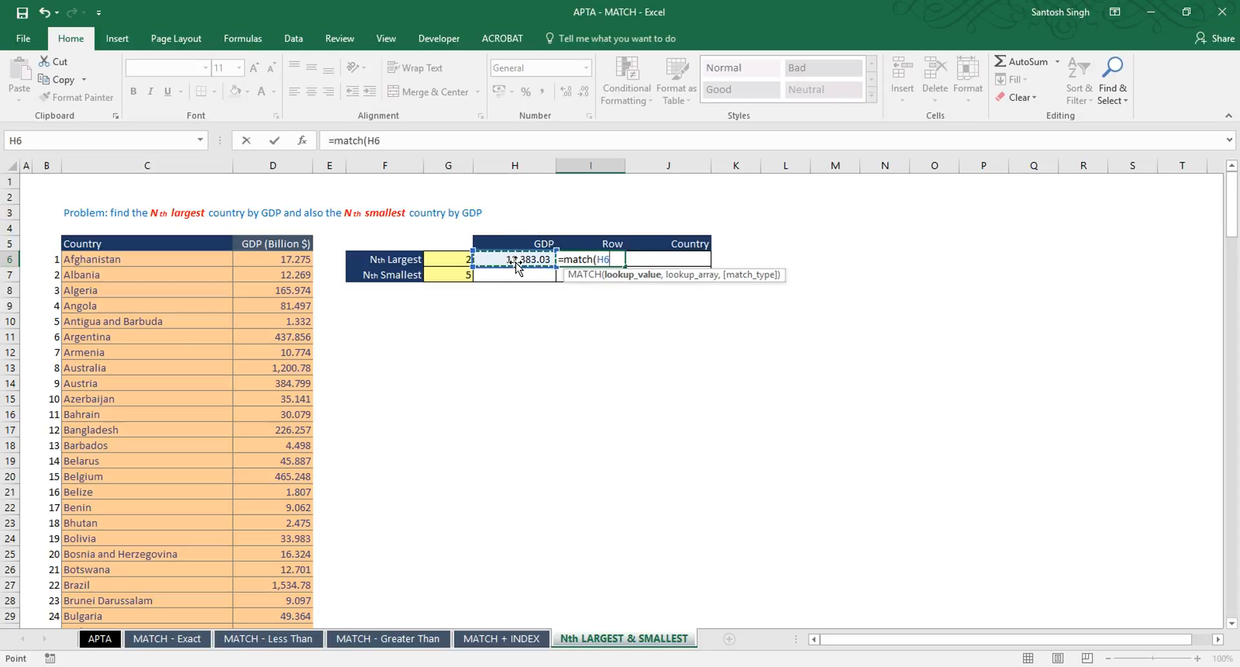
{"action": "type", "text": ","}
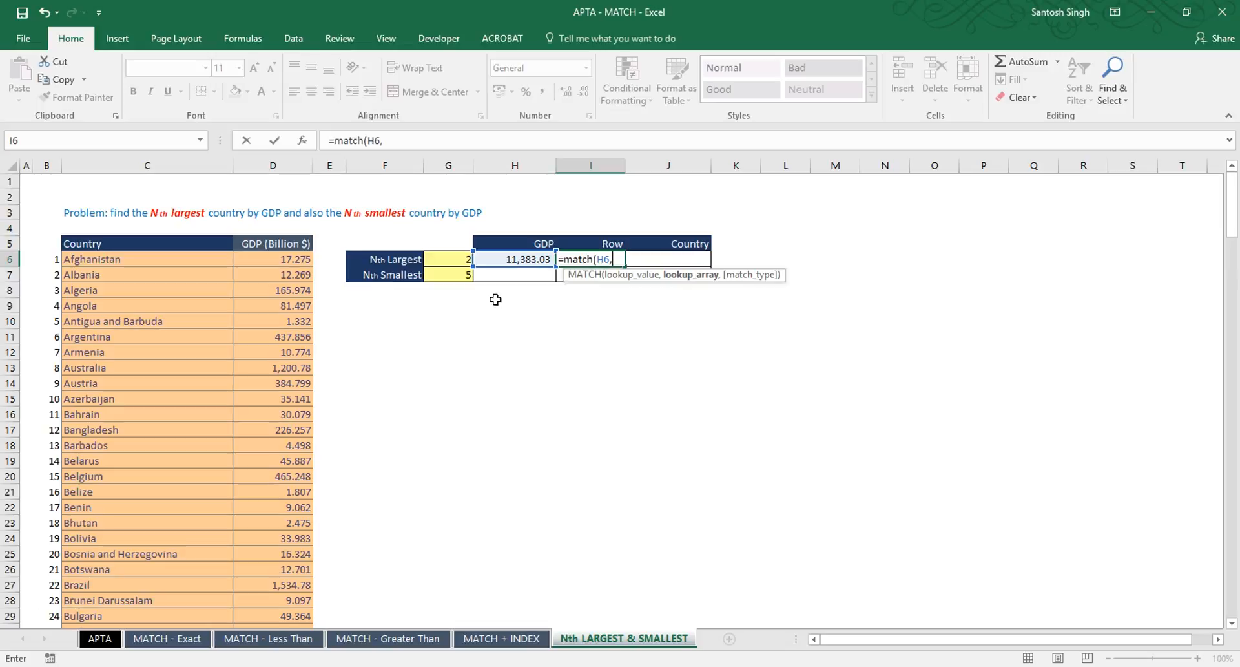
{"action": "left_click", "coordinate": [266, 261]}
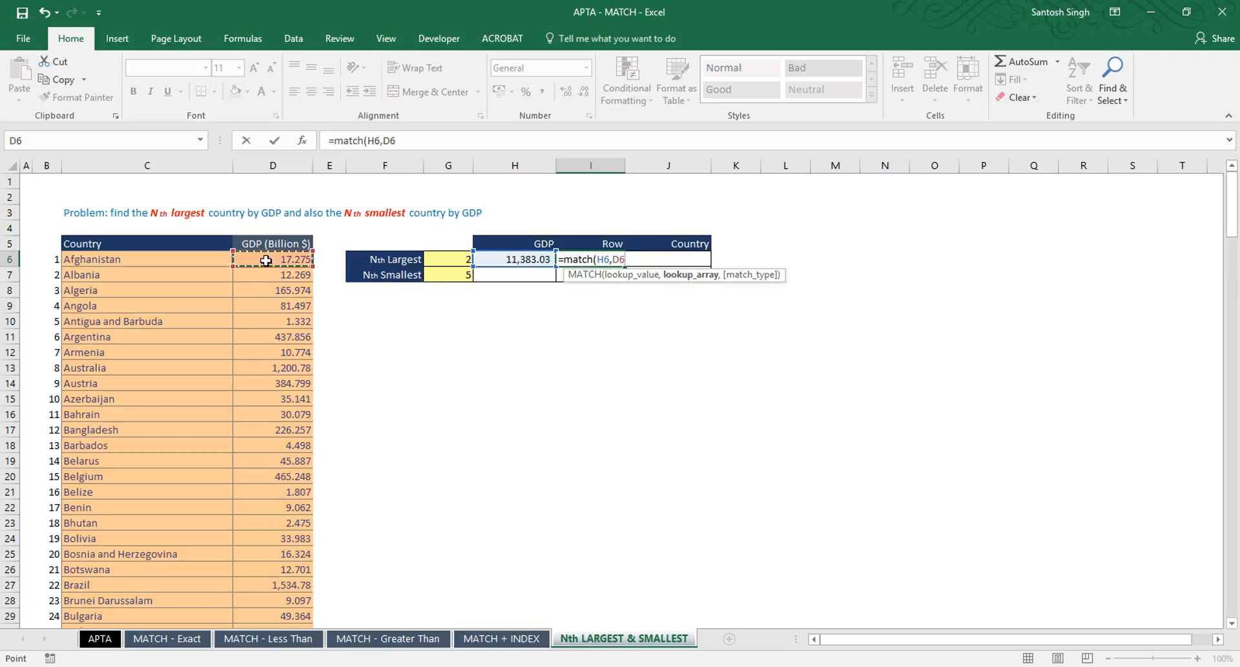
{"action": "key", "text": "ctrl+shift+Down"}
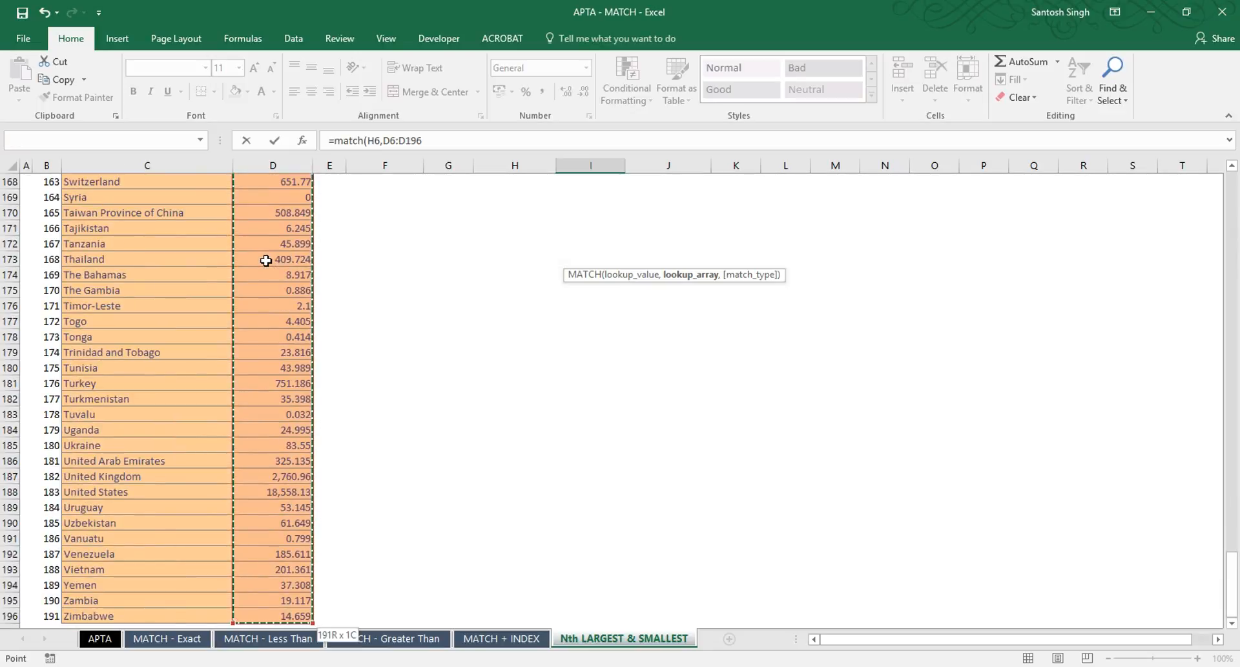
{"action": "left_click_drag", "start_coordinate": [1232, 581], "coordinate": [1232, 190]}
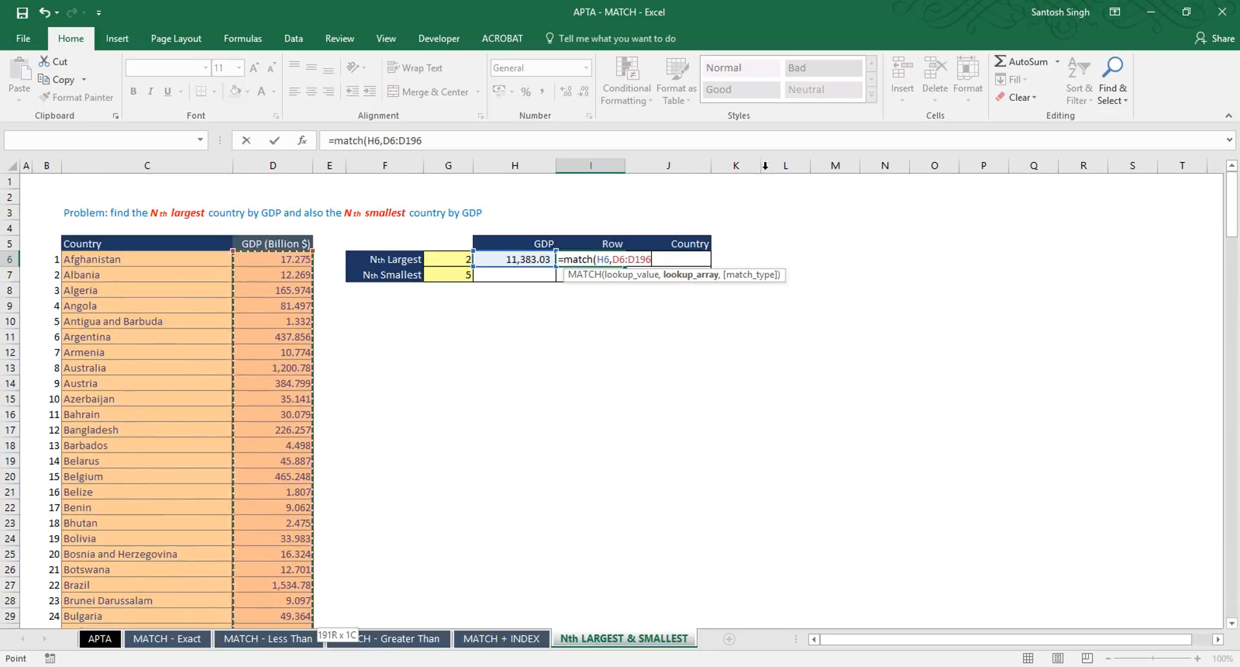
{"action": "type", "text": ","}
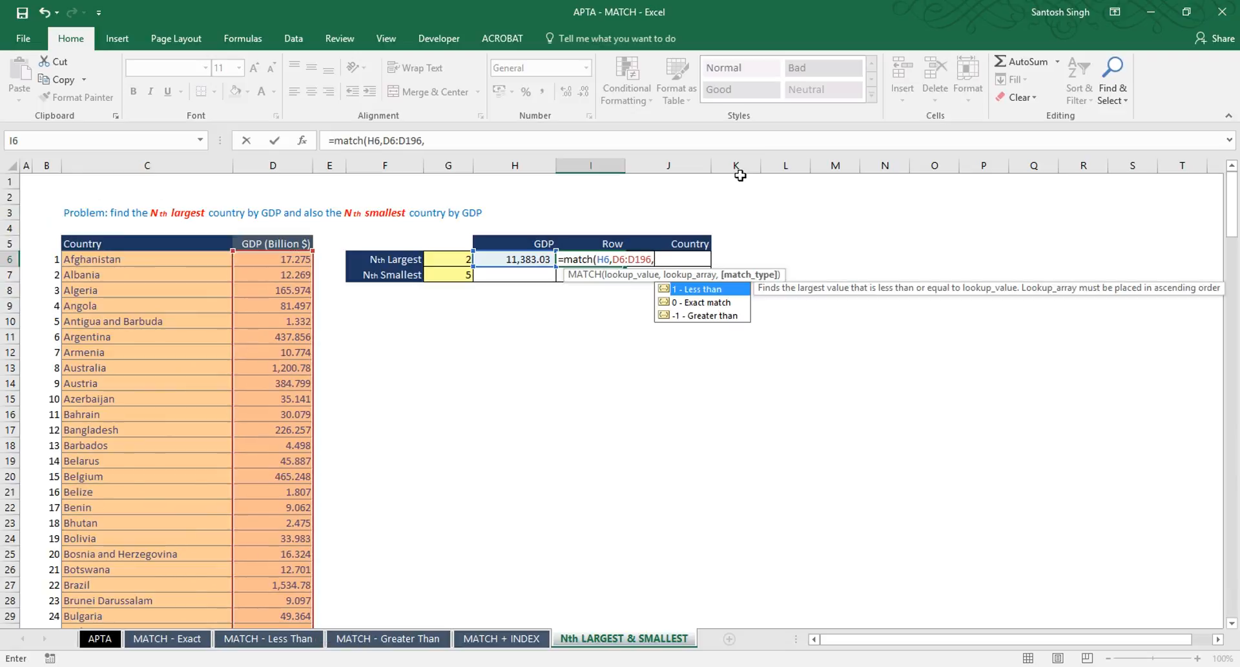
{"action": "left_click", "coordinate": [687, 306]}
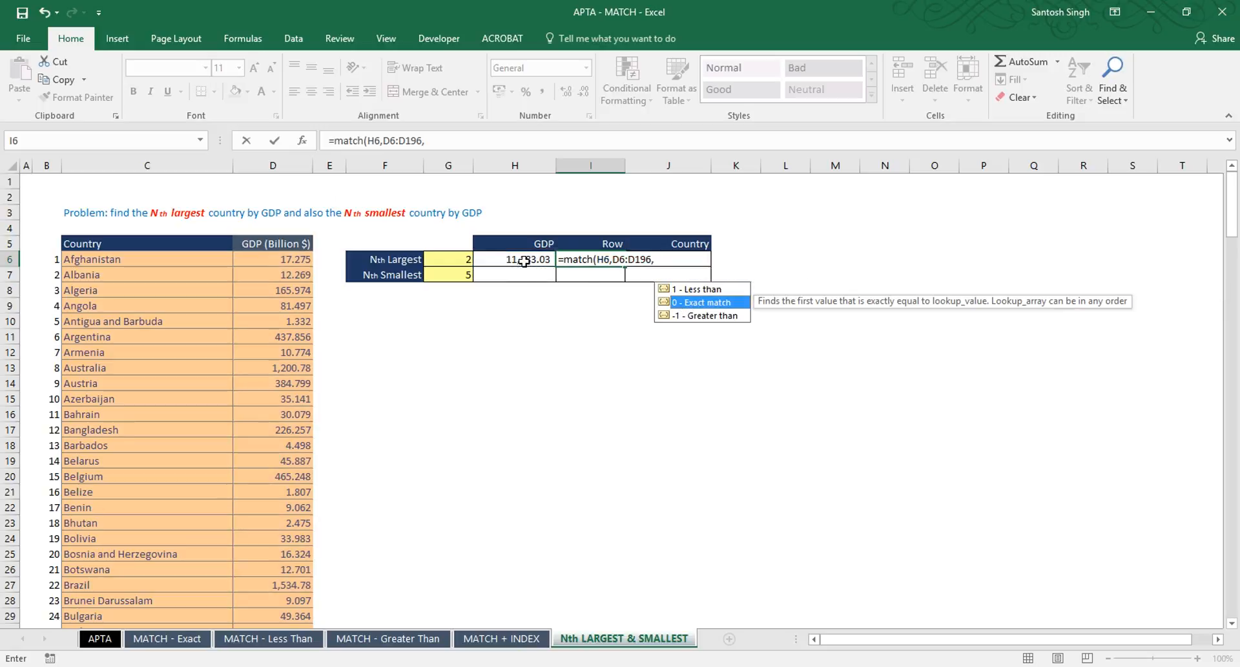
{"action": "double_click", "coordinate": [694, 303]}
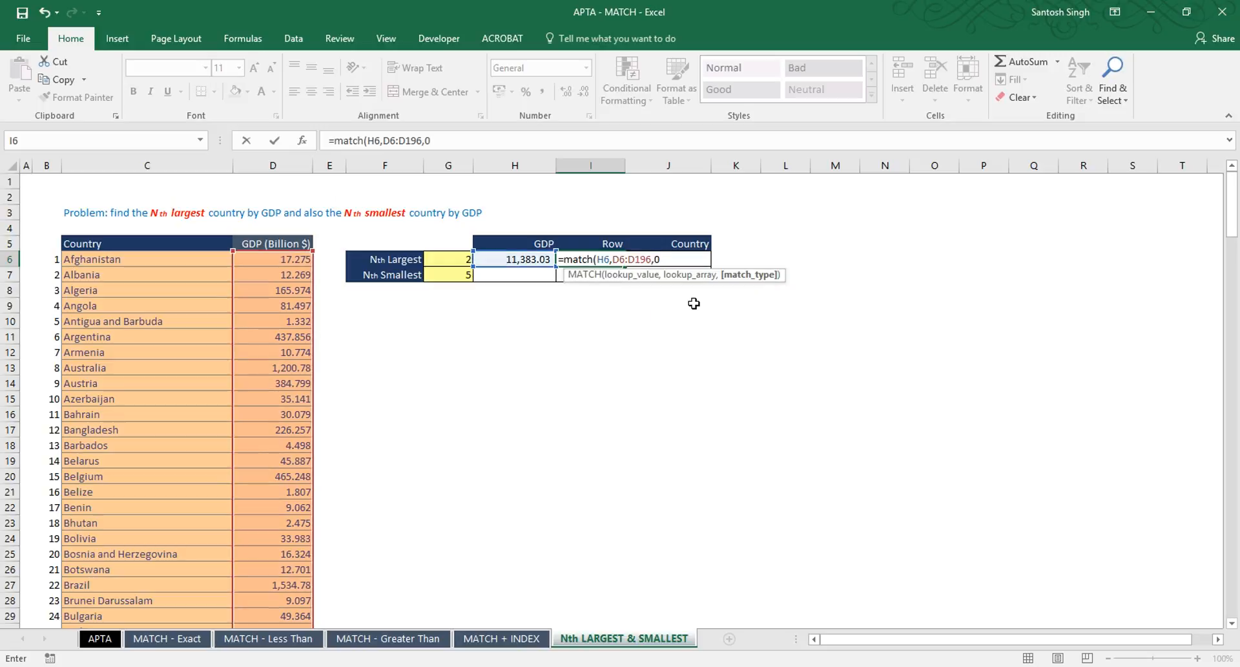
{"action": "type", "text": ")"}
{"action": "key", "text": "Return"}
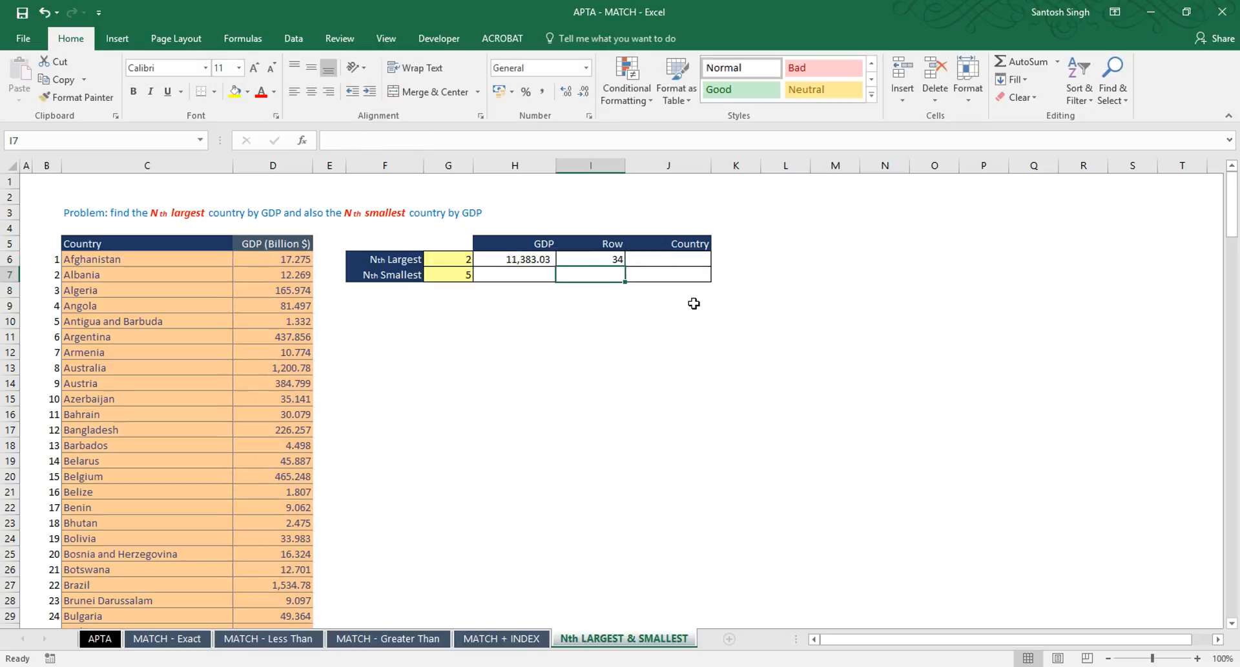
{"action": "left_click", "coordinate": [614, 258]}
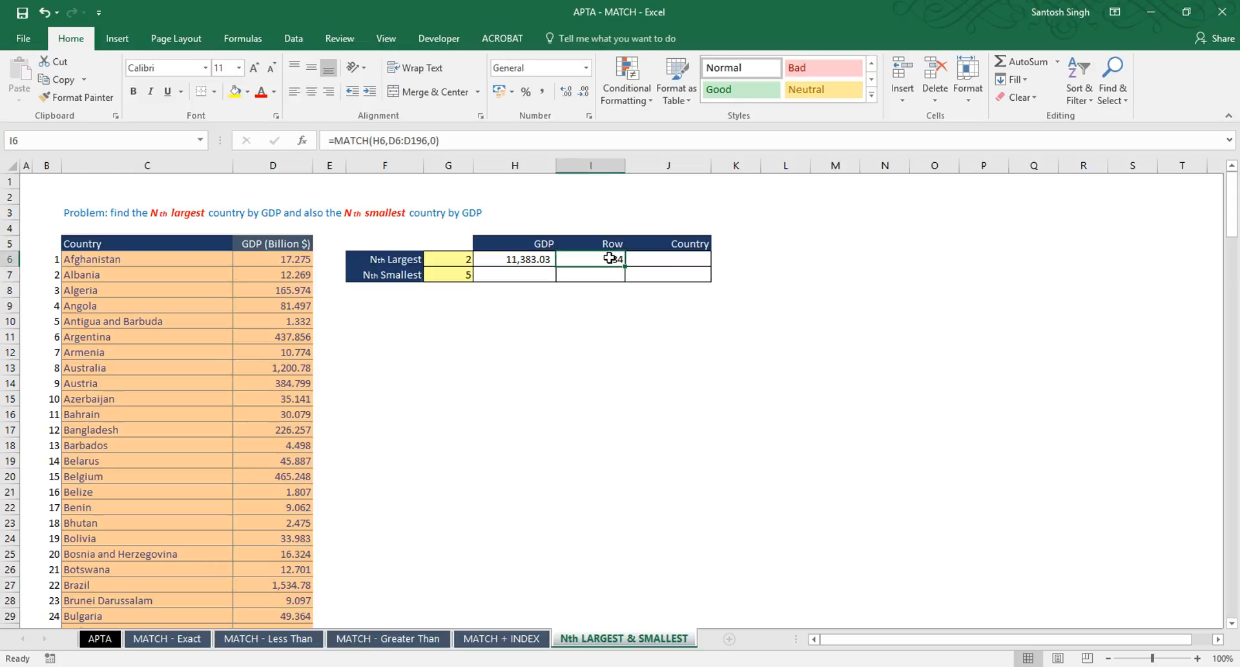
{"action": "left_click", "coordinate": [450, 259]}
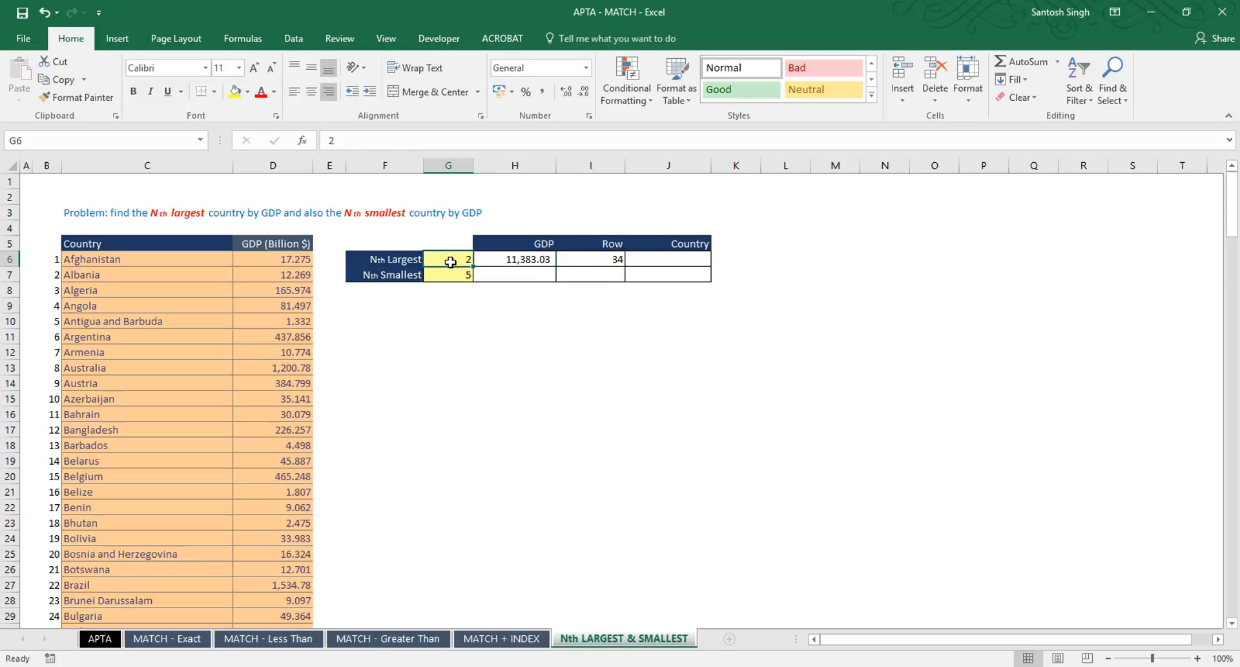
{"action": "left_click", "coordinate": [540, 261]}
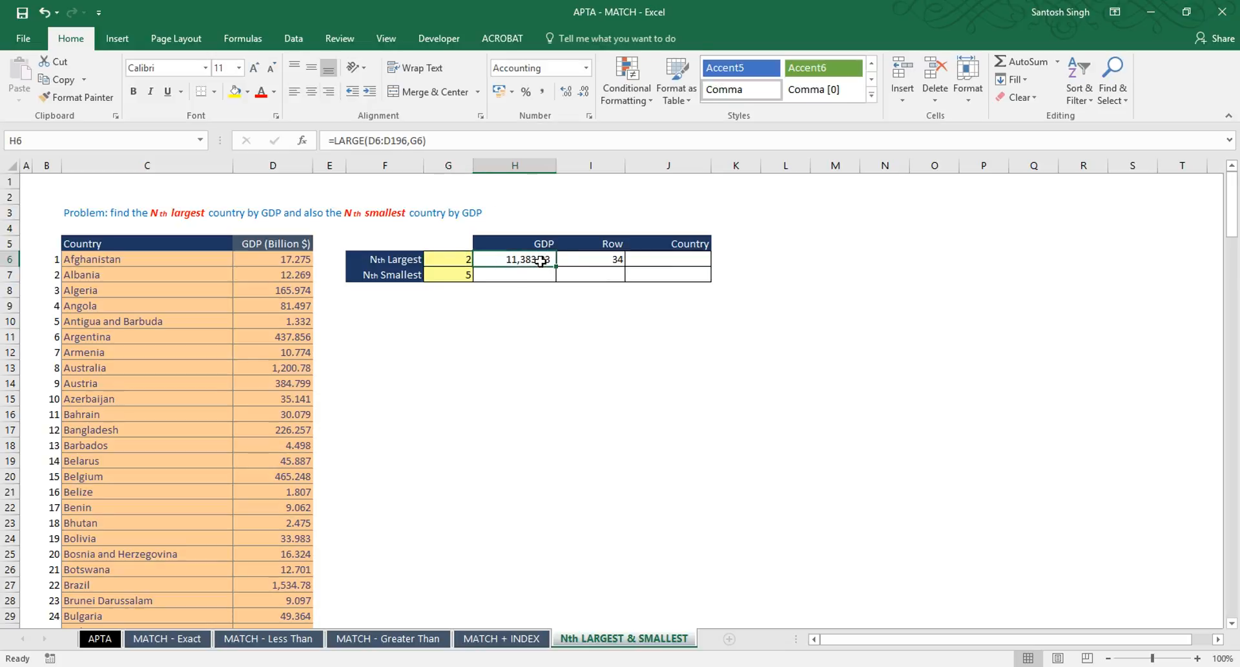
In J6, enter =OFFSET(C5,I6,0) to return the country from the row number in I6, counted from the Country header.
{"action": "left_click", "coordinate": [602, 260]}
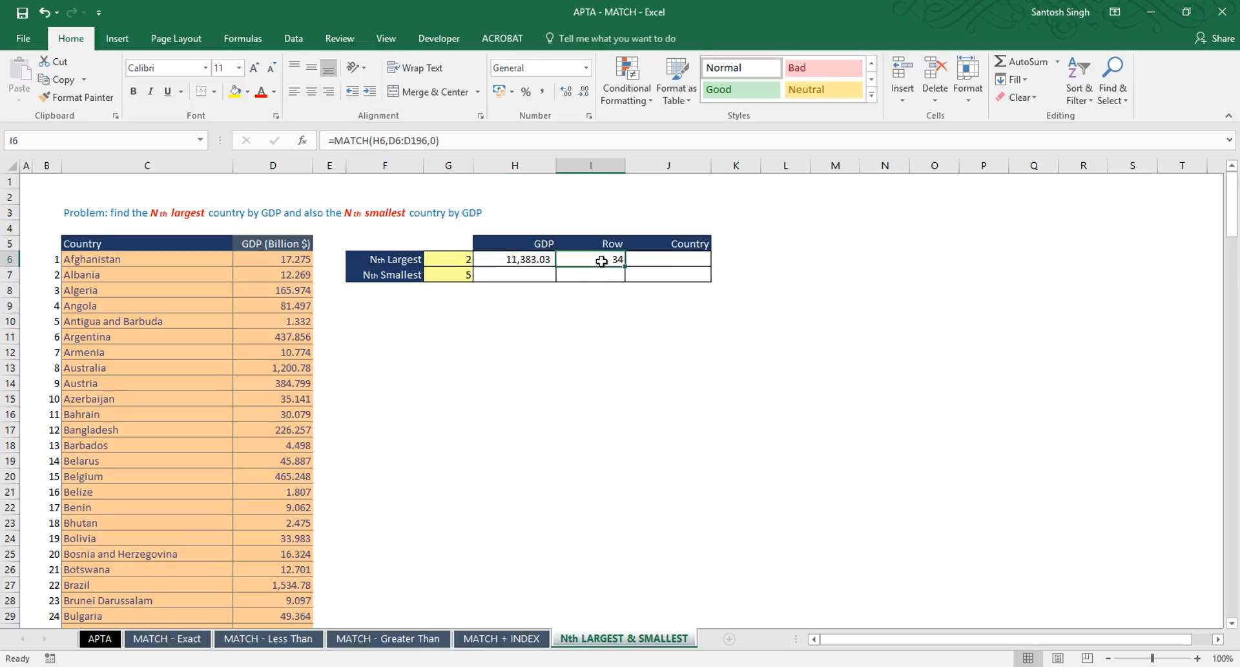
{"action": "left_click", "coordinate": [690, 261]}
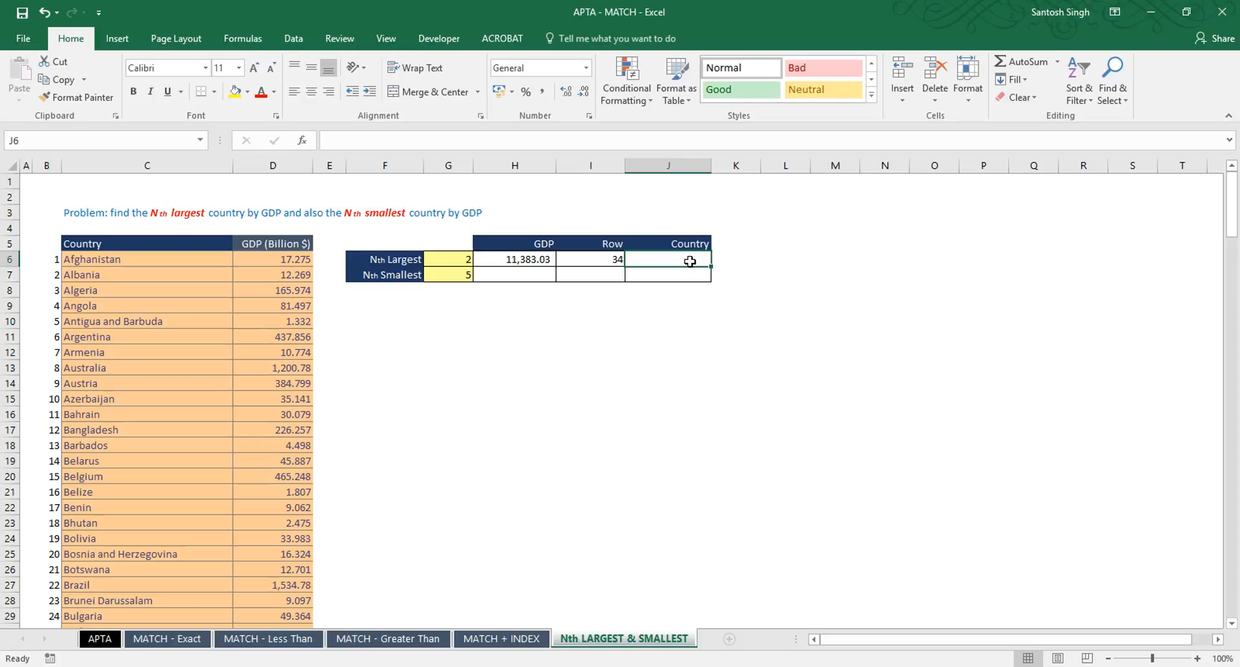
{"action": "type", "text": "="}
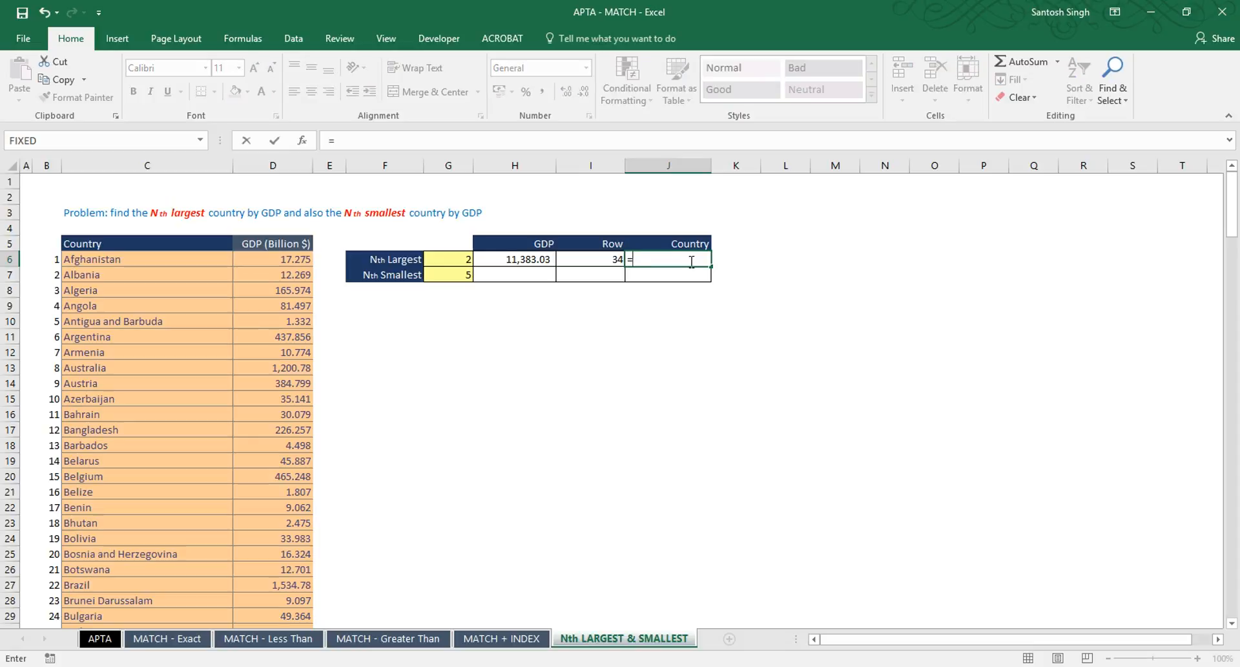
{"action": "type", "text": "offse"}
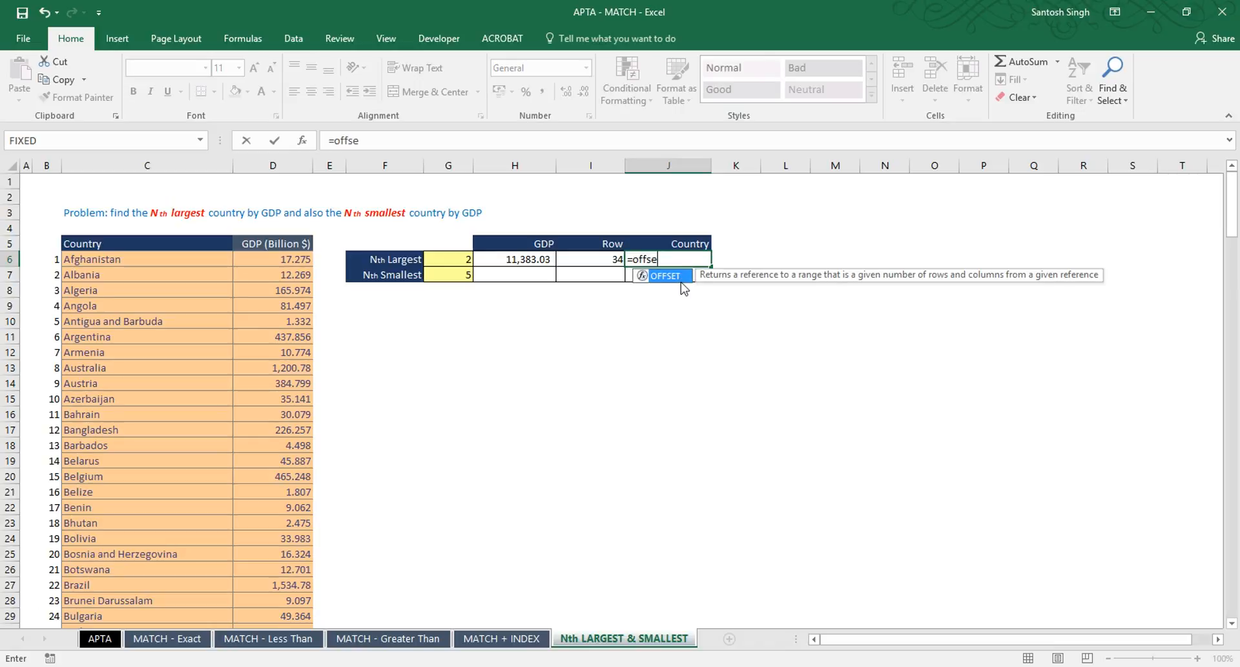
{"action": "double_click", "coordinate": [682, 278]}
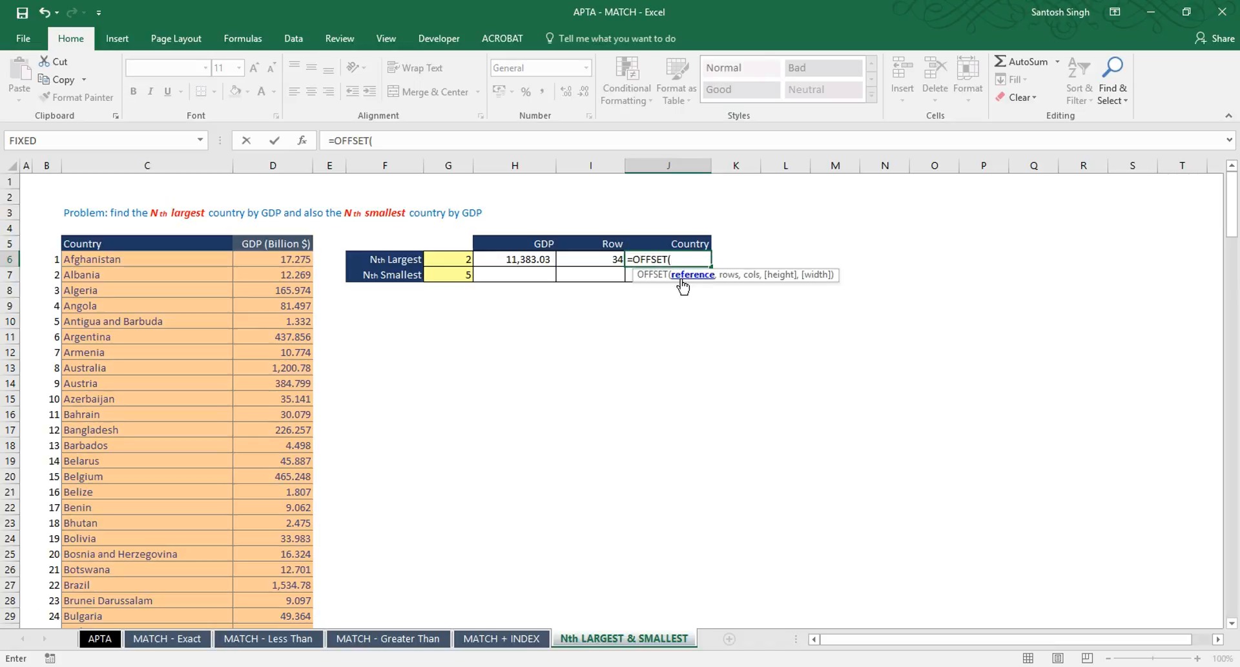
{"action": "left_click", "coordinate": [137, 246]}
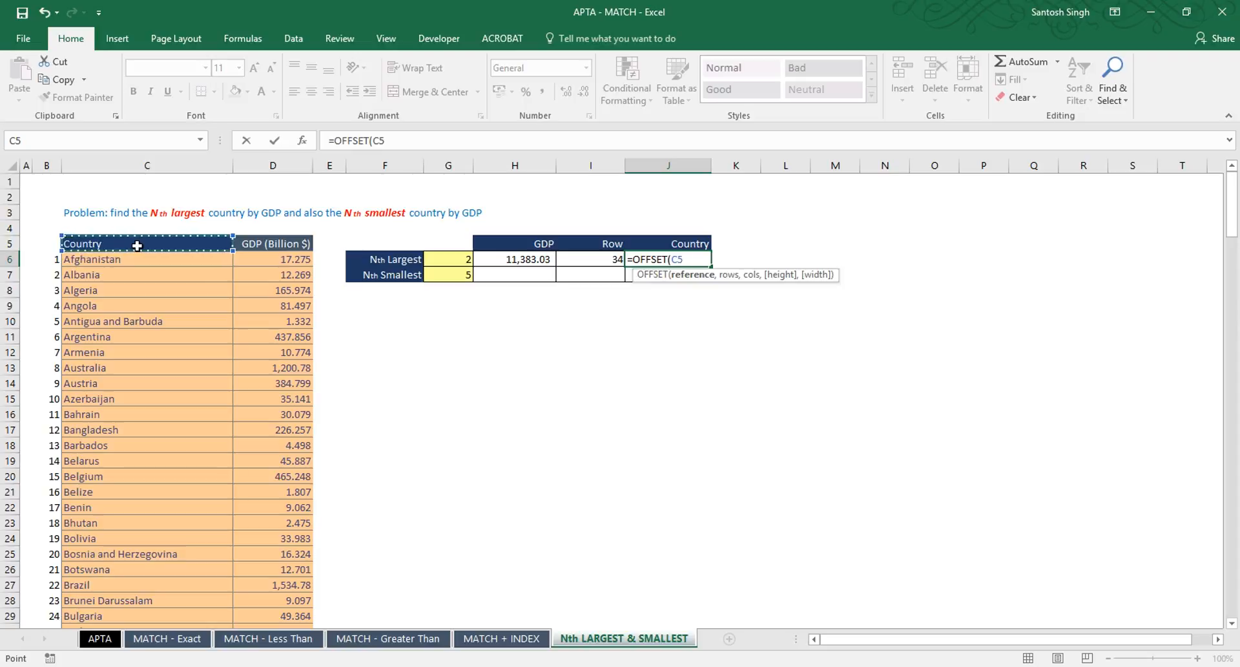
{"action": "type", "text": ","}
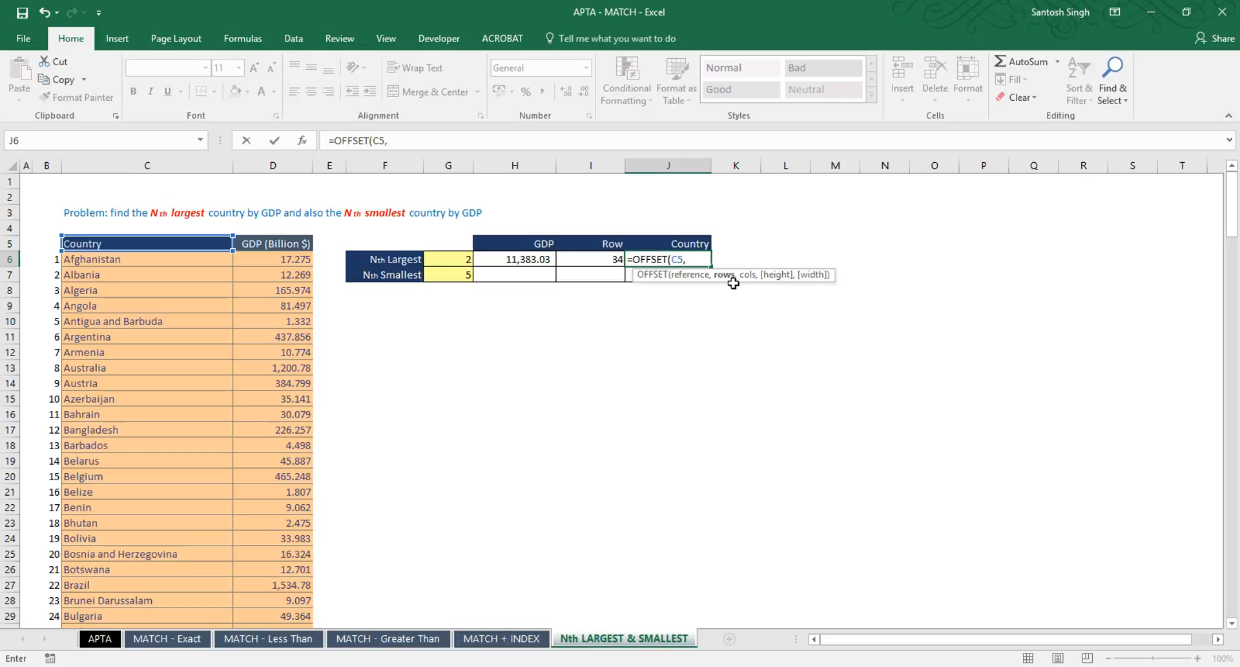
{"action": "left_click", "coordinate": [607, 259]}
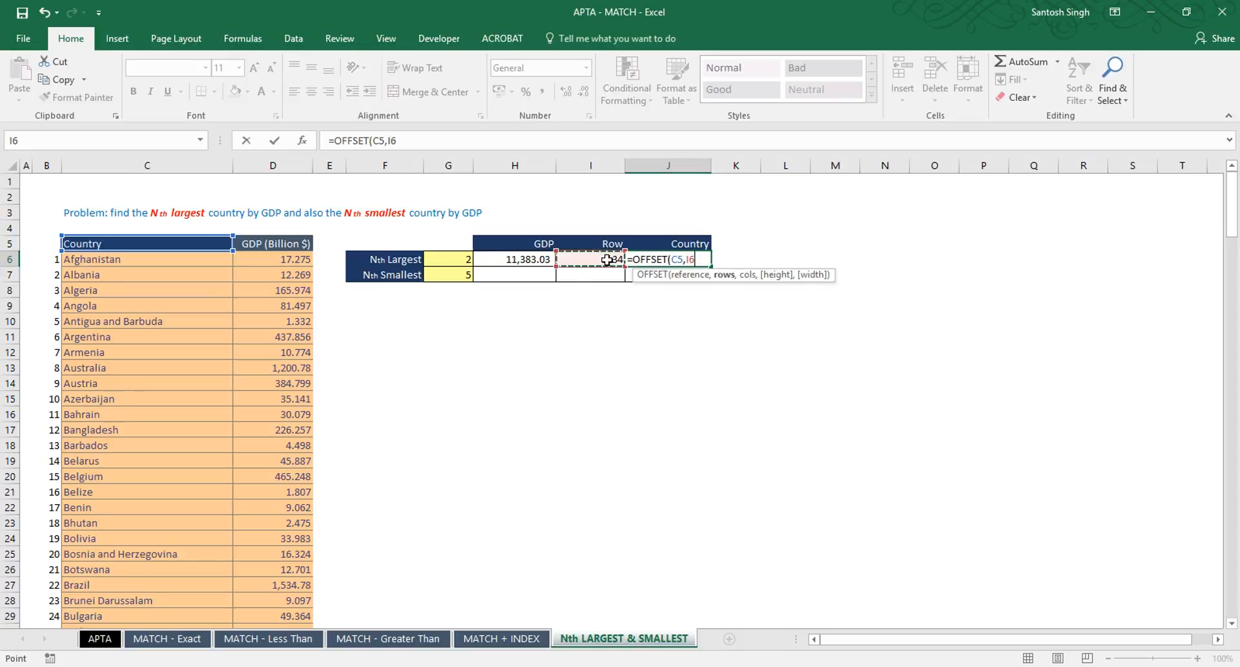
{"action": "type", "text": ",0"}
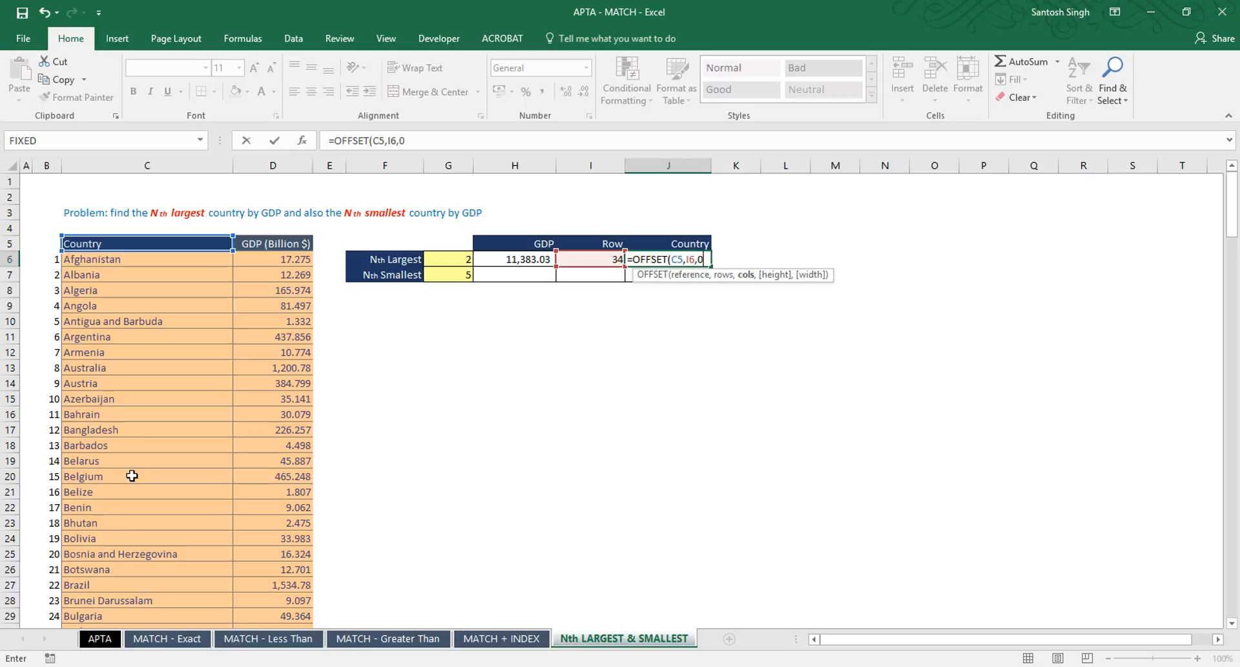
{"action": "type", "text": ")"}
{"action": "key", "text": "ctrl+Return"}
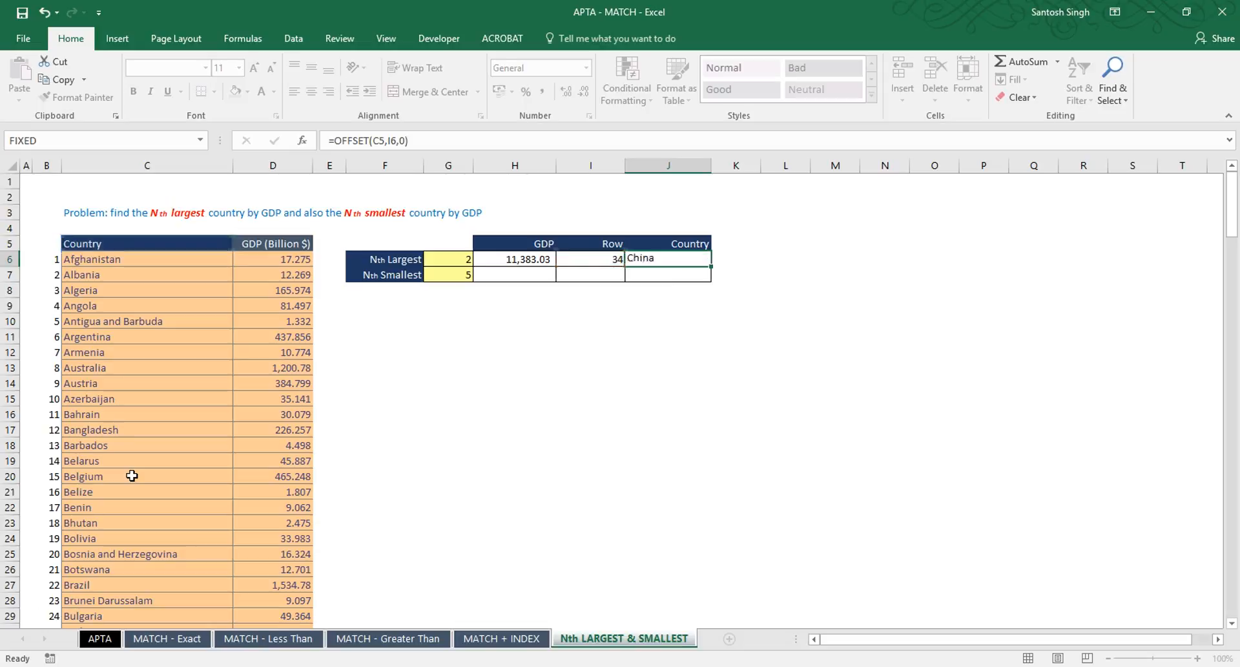
Check the Nth largest GDP, row and country results against the number, country and GDP in row 39 of the table.
{"action": "left_click", "coordinate": [673, 260]}
{"action": "left_click", "coordinate": [445, 261]}
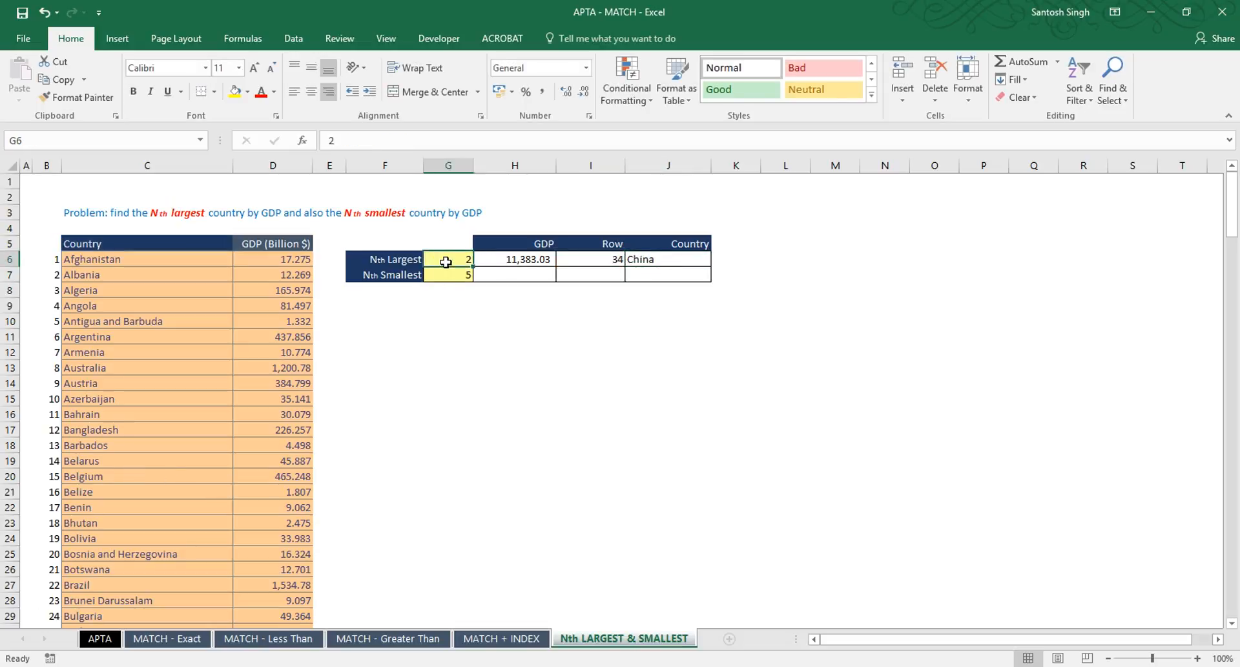
{"action": "left_click", "coordinate": [658, 267]}
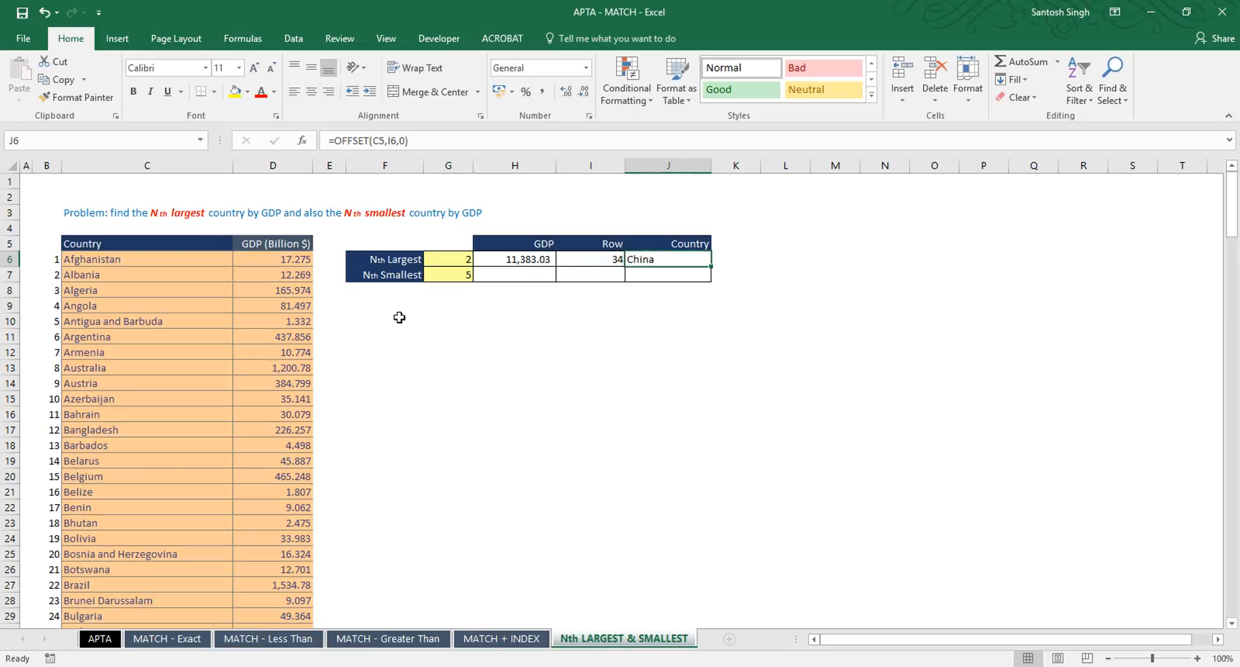
{"action": "left_click", "coordinate": [611, 258]}
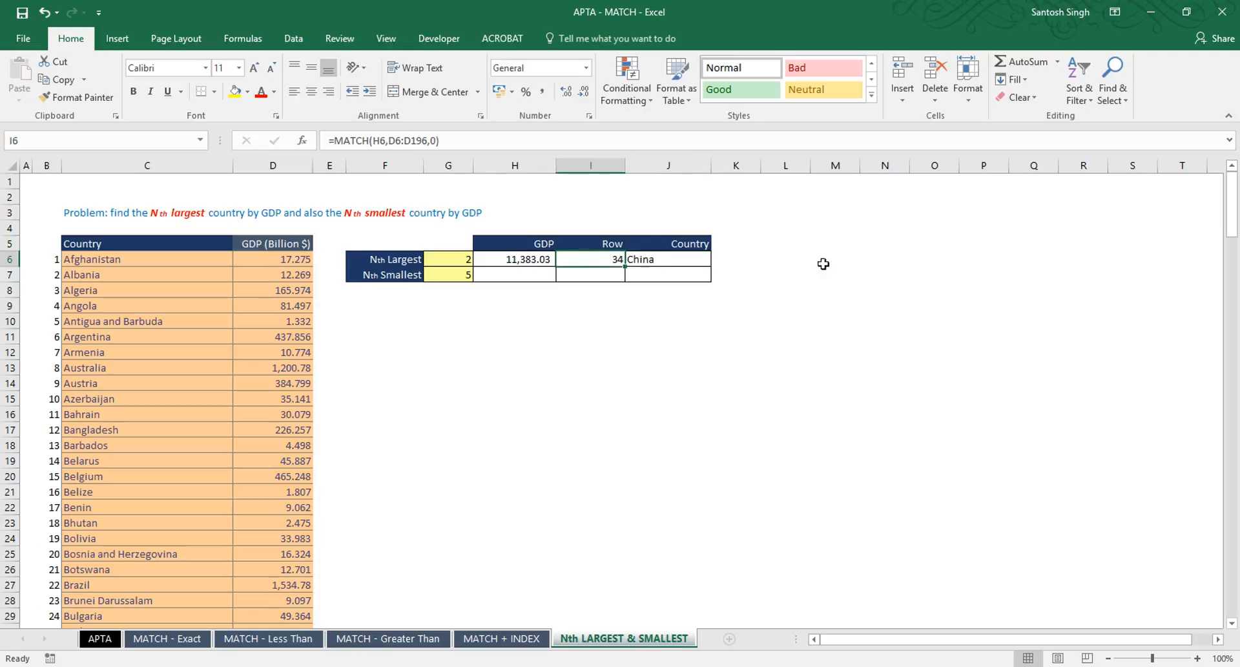
{"action": "left_click", "coordinate": [686, 260]}
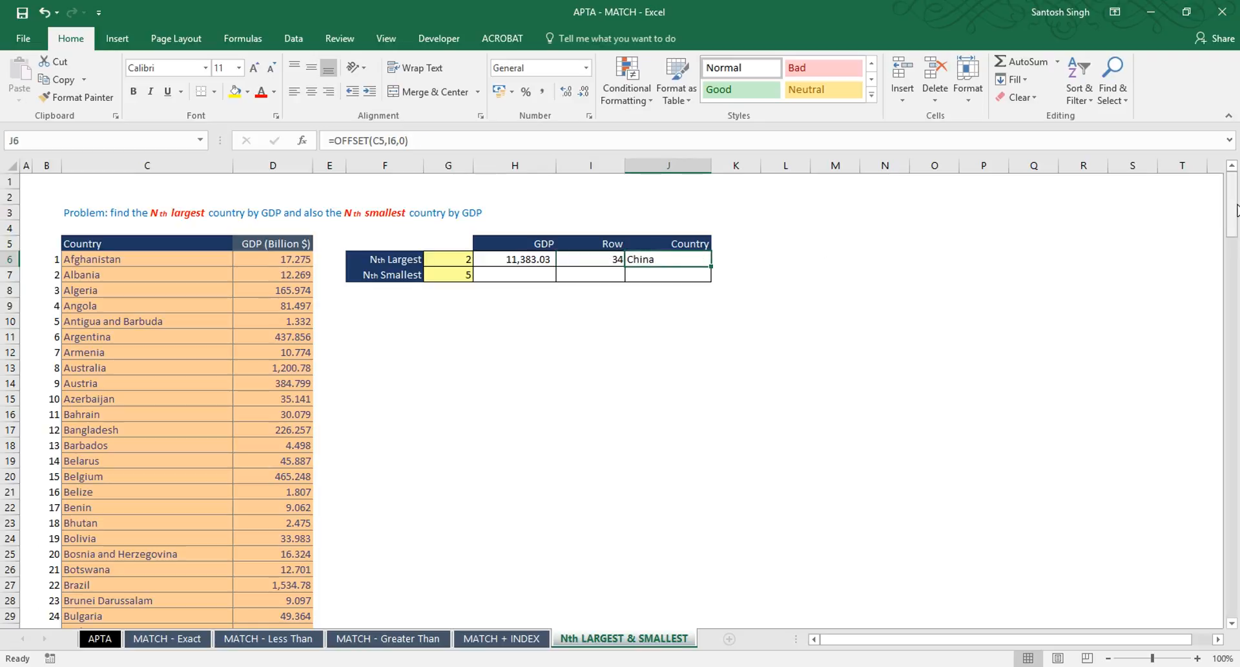
{"action": "left_click_drag", "start_coordinate": [1234, 201], "coordinate": [1235, 240]}
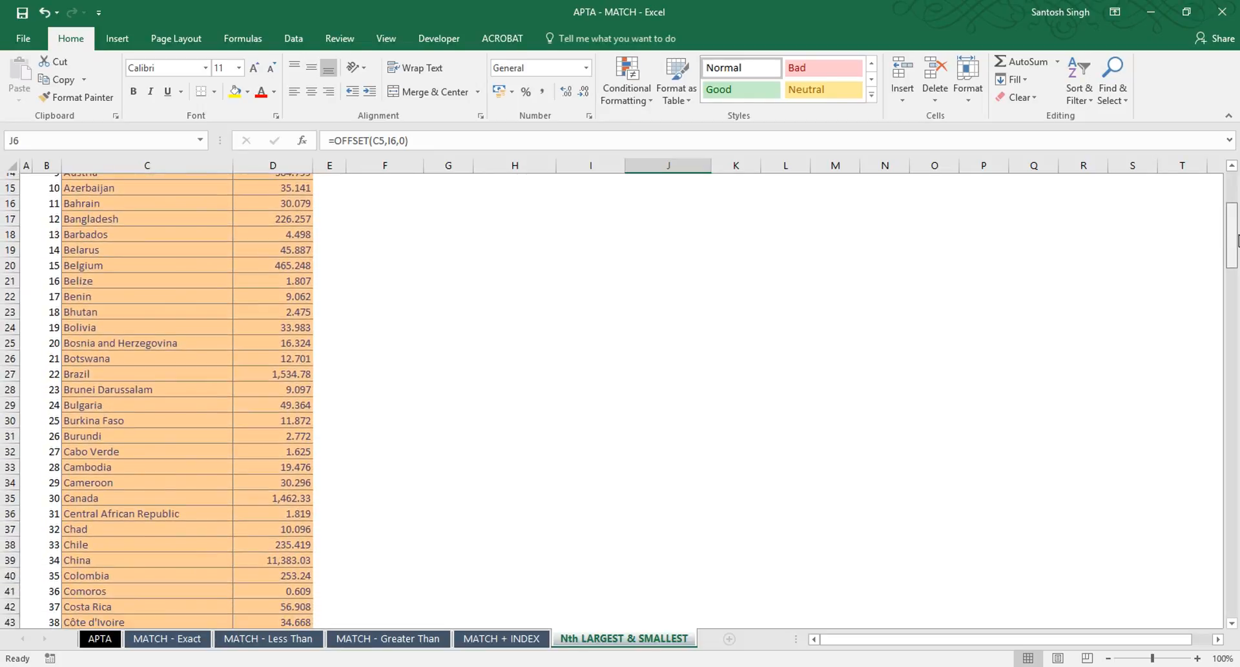
{"action": "left_click", "coordinate": [118, 555]}
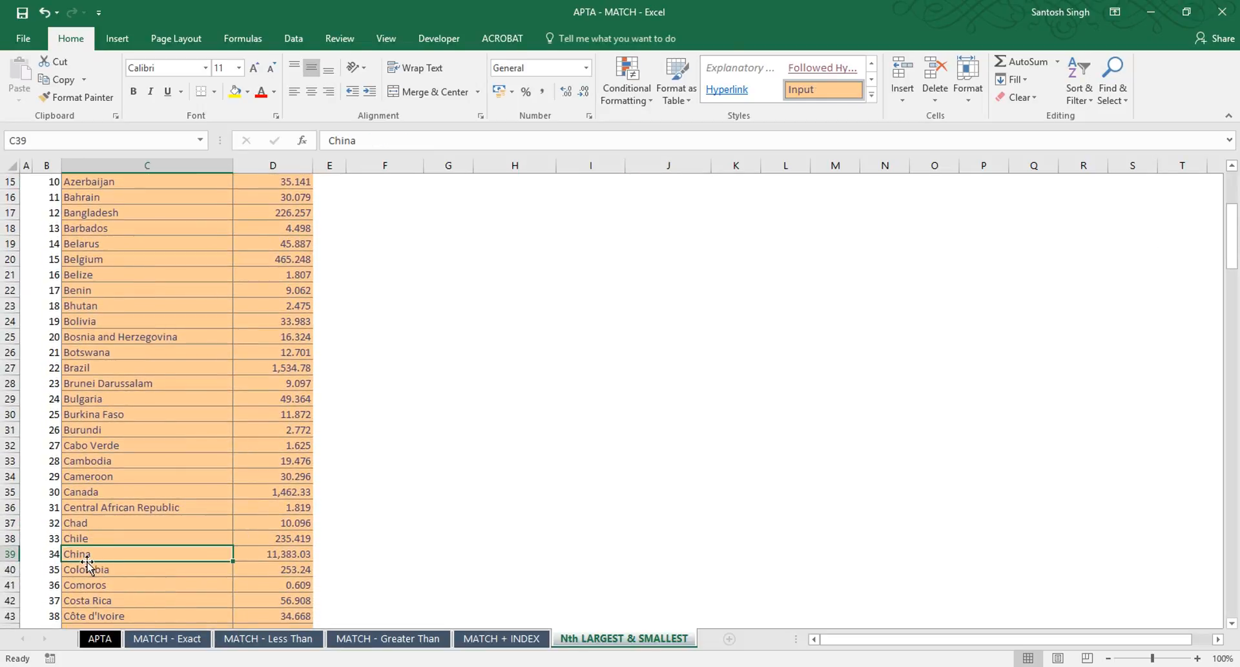
{"action": "left_click", "coordinate": [54, 555]}
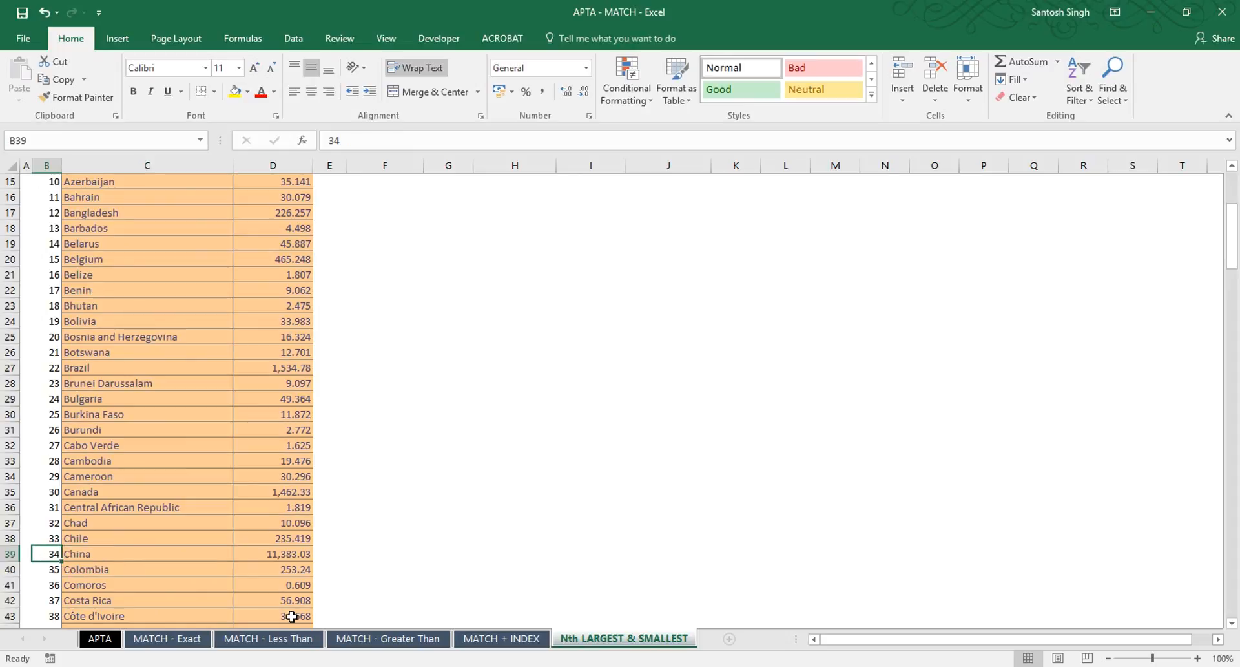
{"action": "key", "text": "Right"}
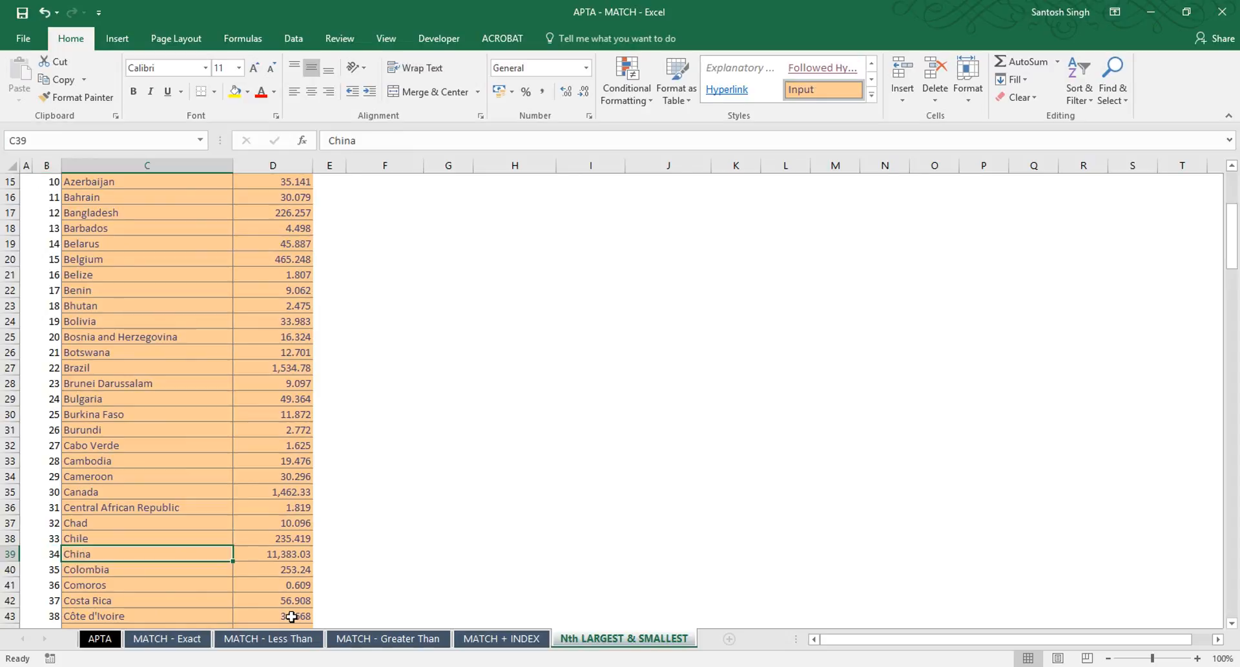
{"action": "key", "text": "Right"}
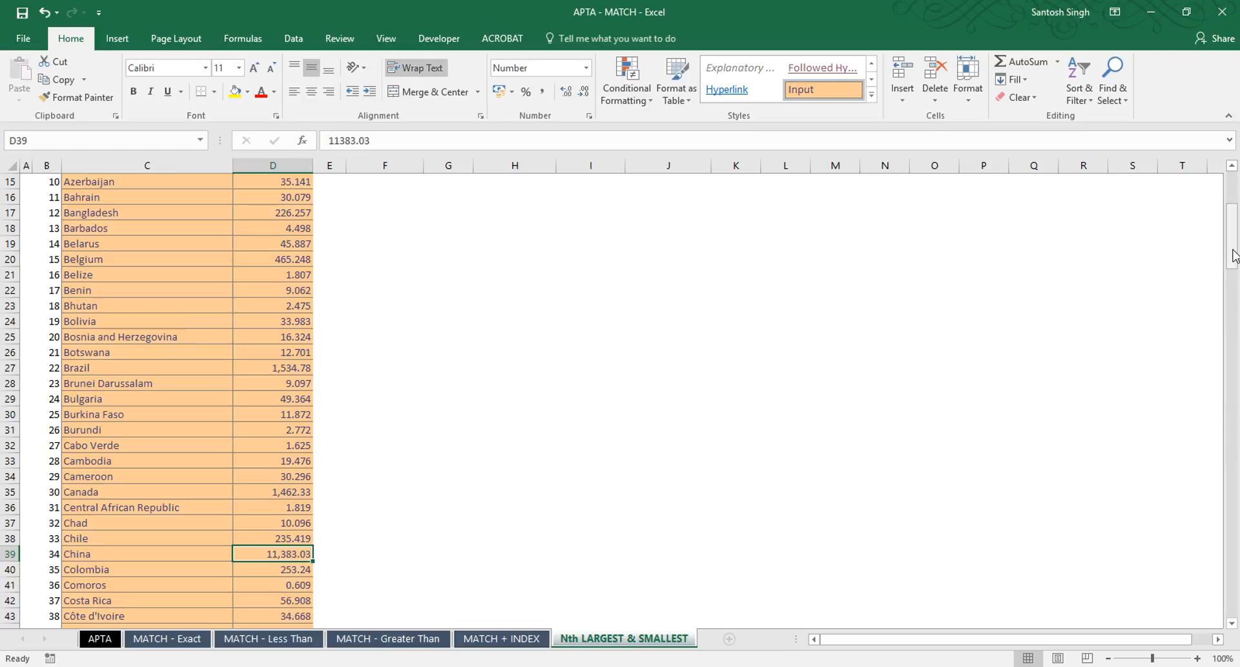
{"action": "left_click_drag", "start_coordinate": [1233, 254], "coordinate": [1232, 222]}
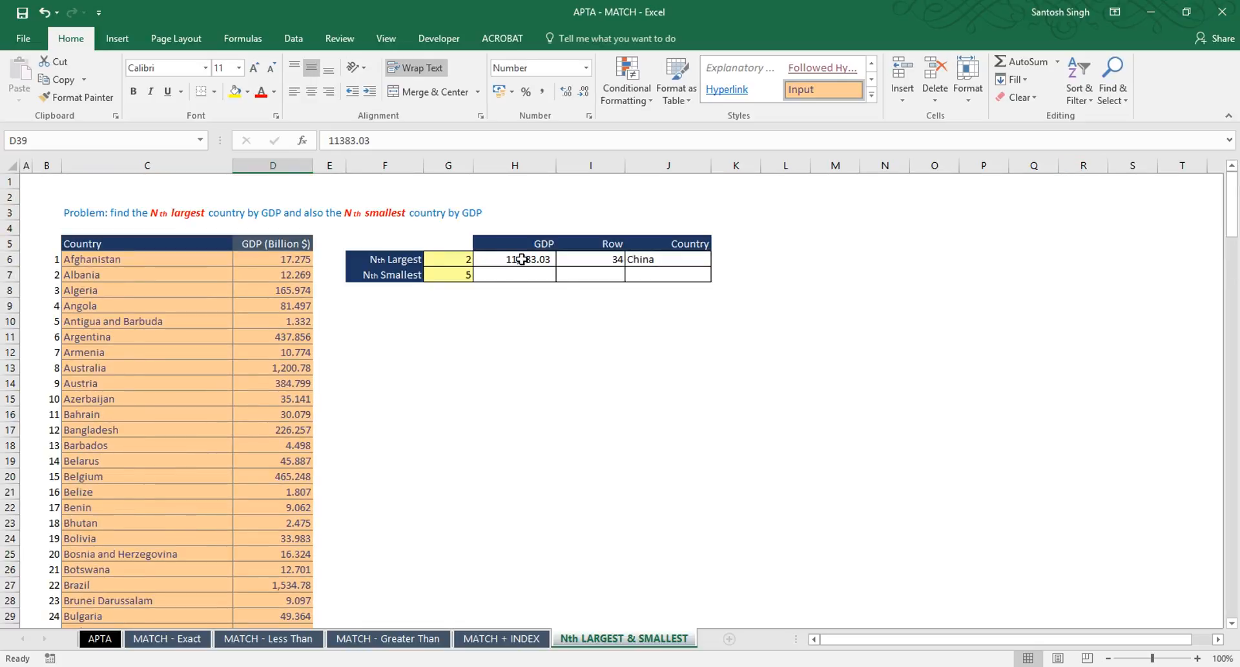
{"action": "left_click", "coordinate": [455, 260]}
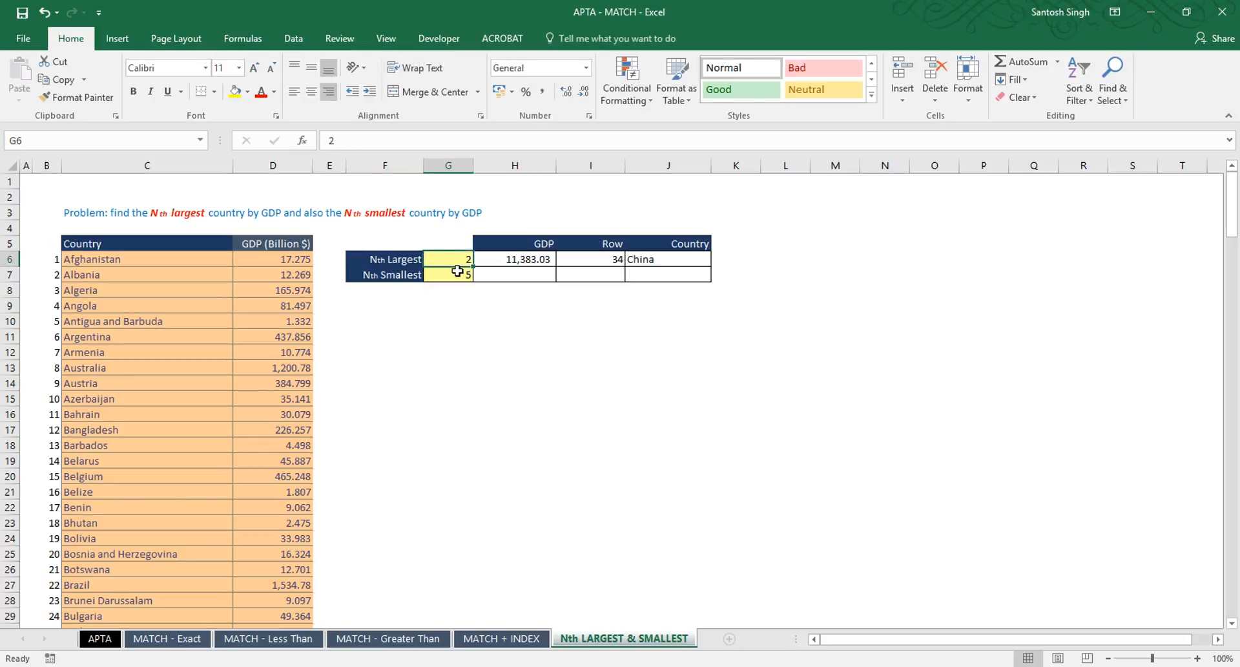
{"action": "left_click", "coordinate": [653, 261]}
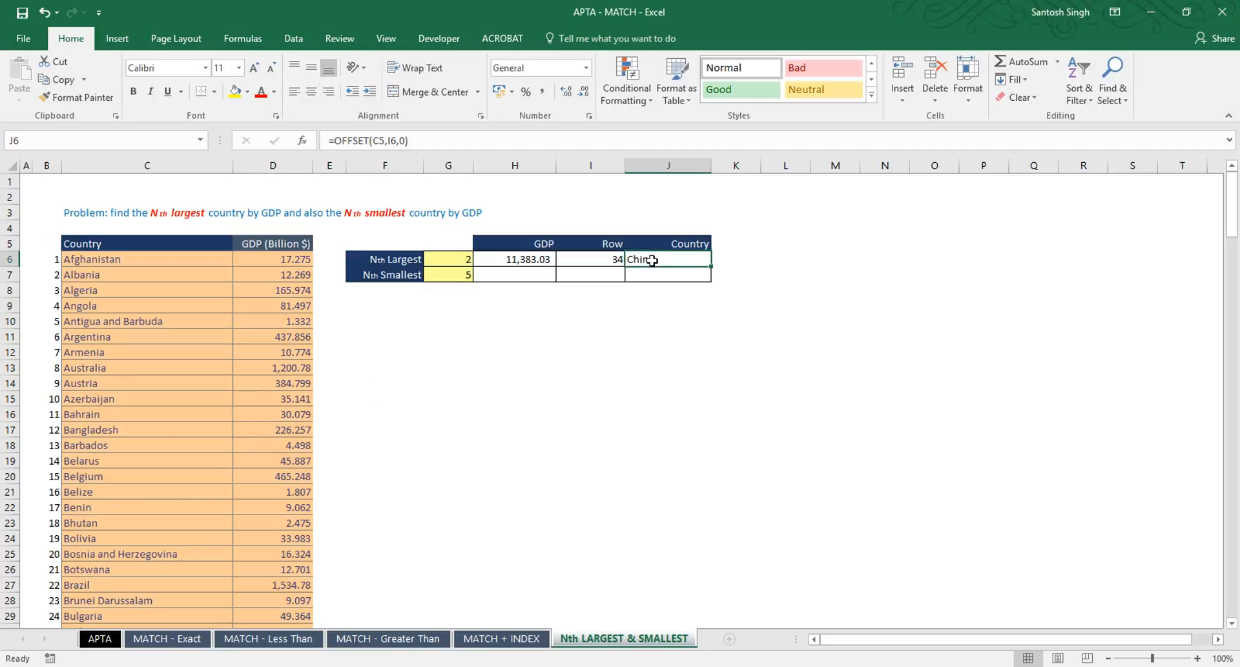
Set the Nth largest rank in G6 to 3 and check the GDP, row and country cells.
{"action": "left_click", "coordinate": [452, 260]}
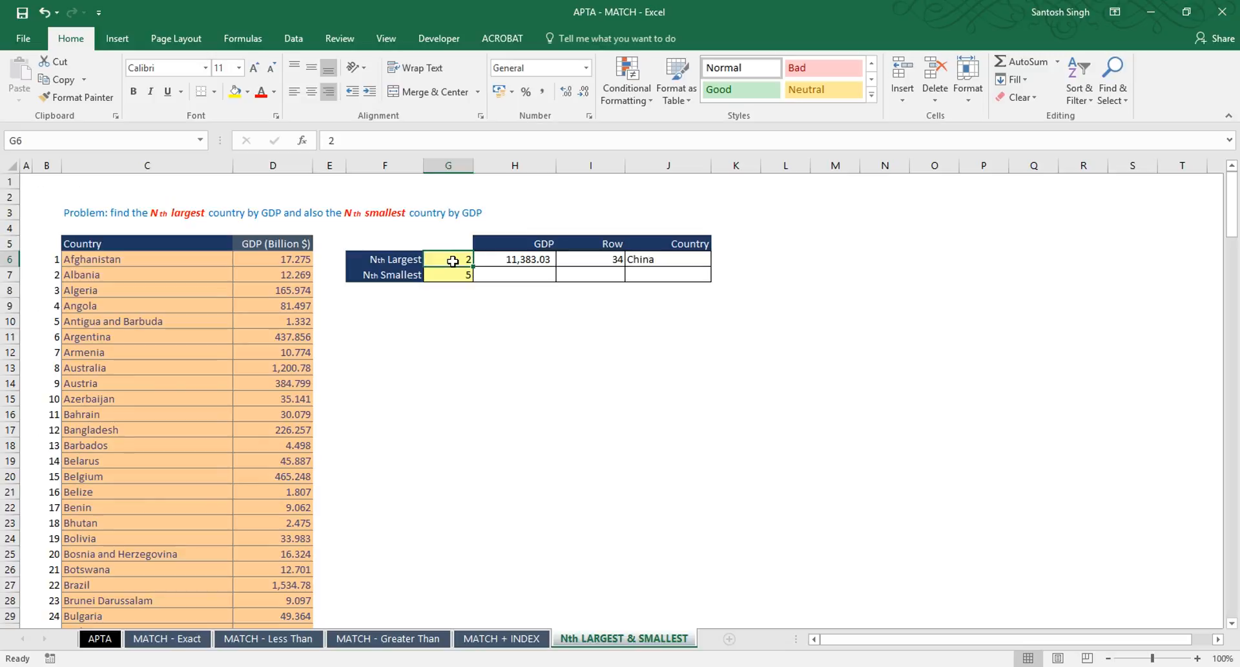
{"action": "type", "text": "3"}
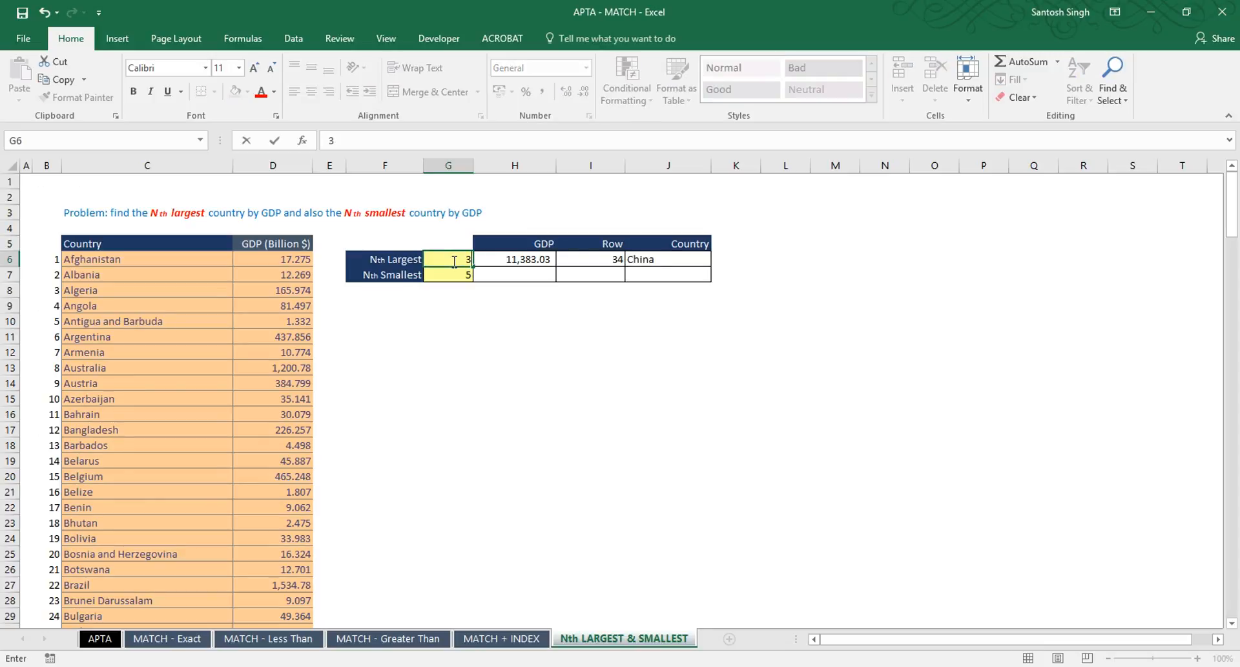
{"action": "key", "text": "Return"}
{"action": "key", "text": "Up"}
{"action": "key", "text": "Right"}
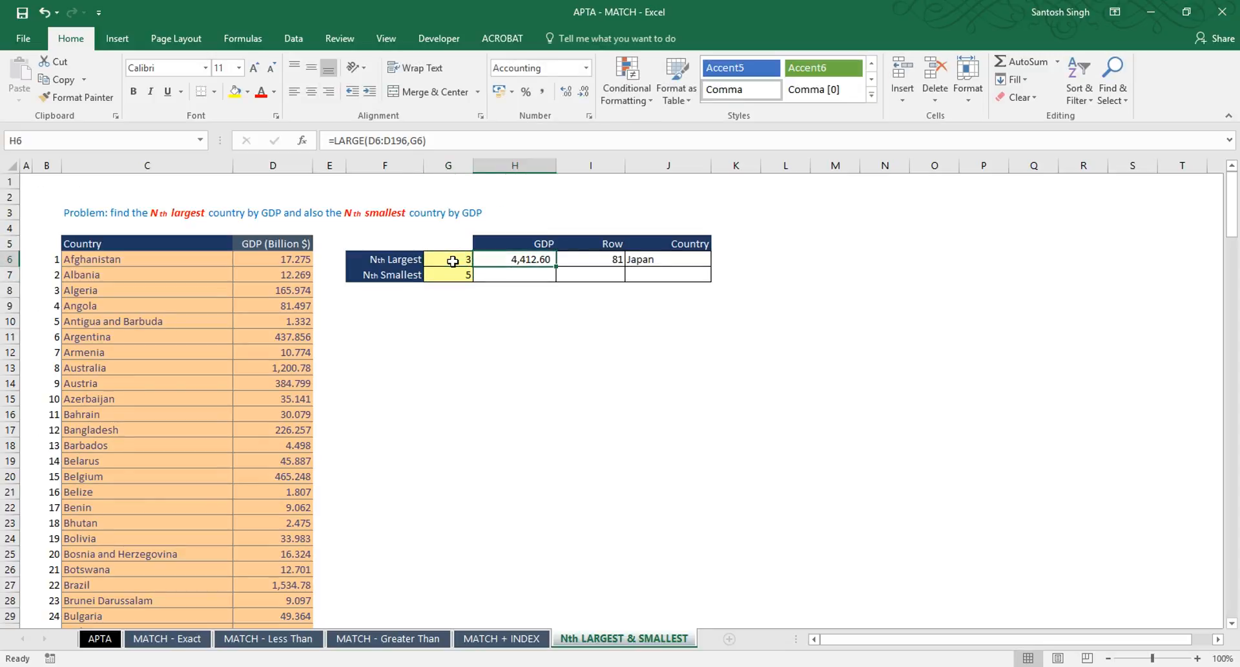
{"action": "key", "text": "Right"}
{"action": "key", "text": "Right"}
Set the Nth largest rank in G6 to 1 and review the recalculated result.
{"action": "key", "text": "Left"}
{"action": "key", "text": "Left"}
{"action": "key", "text": "Left"}
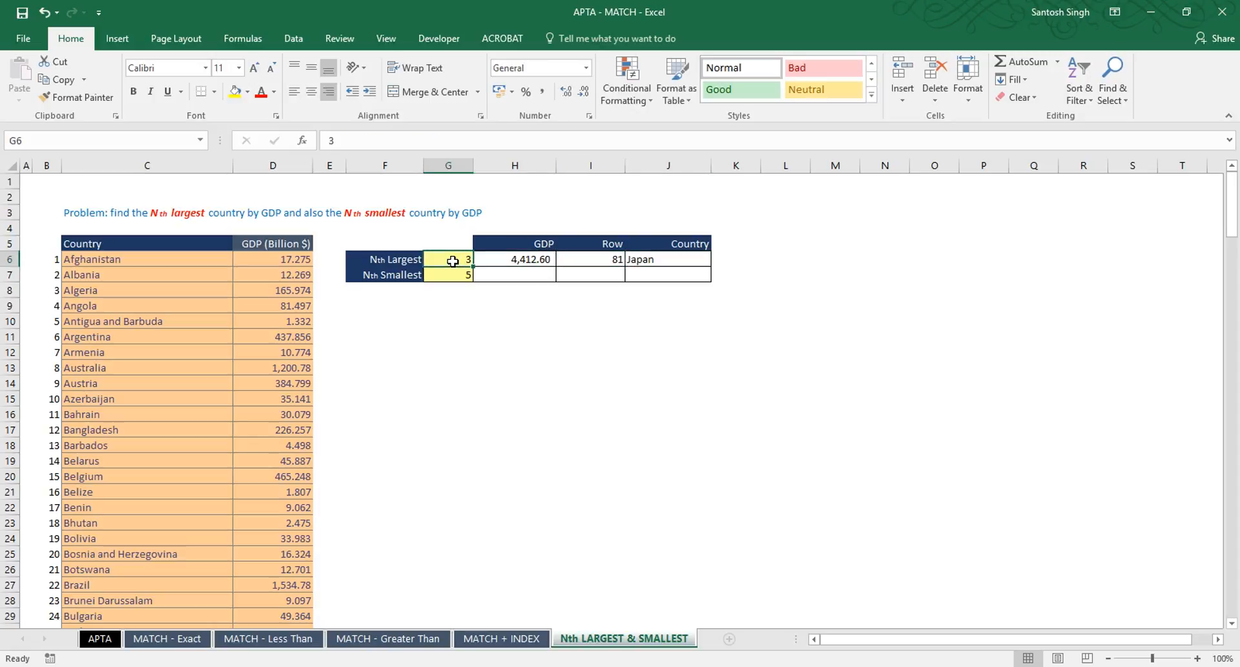
{"action": "type", "text": "1"}
{"action": "key", "text": "Return"}
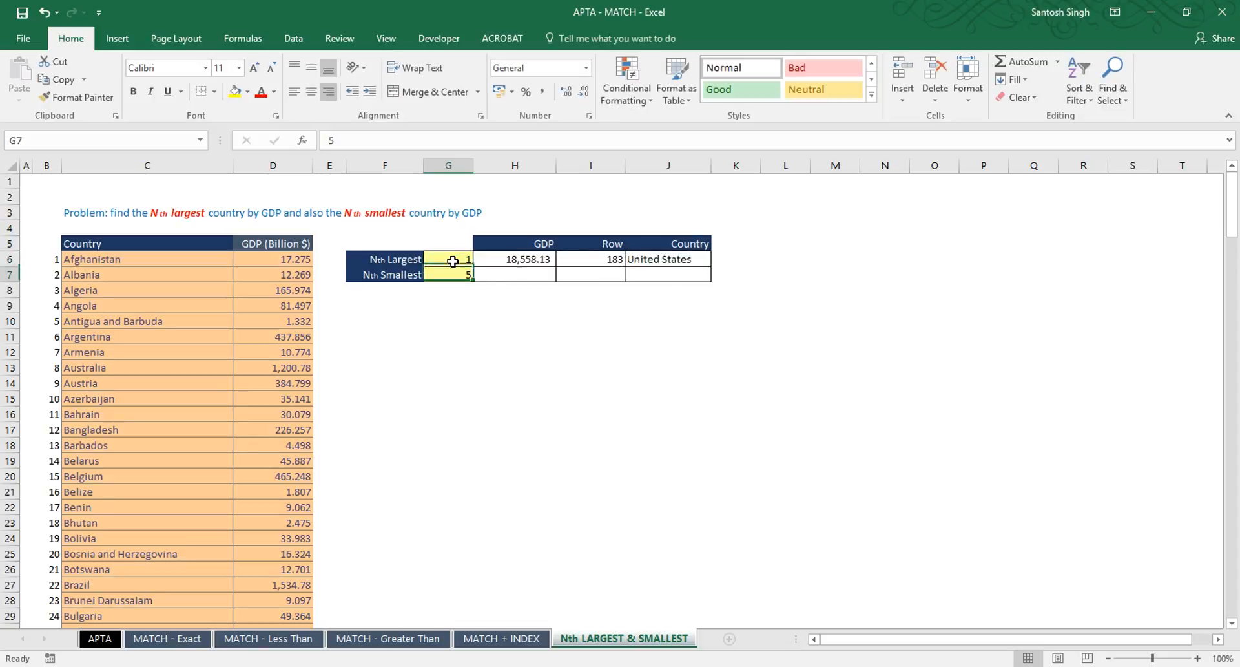
{"action": "key", "text": "Up"}
{"action": "key", "text": "Right"}
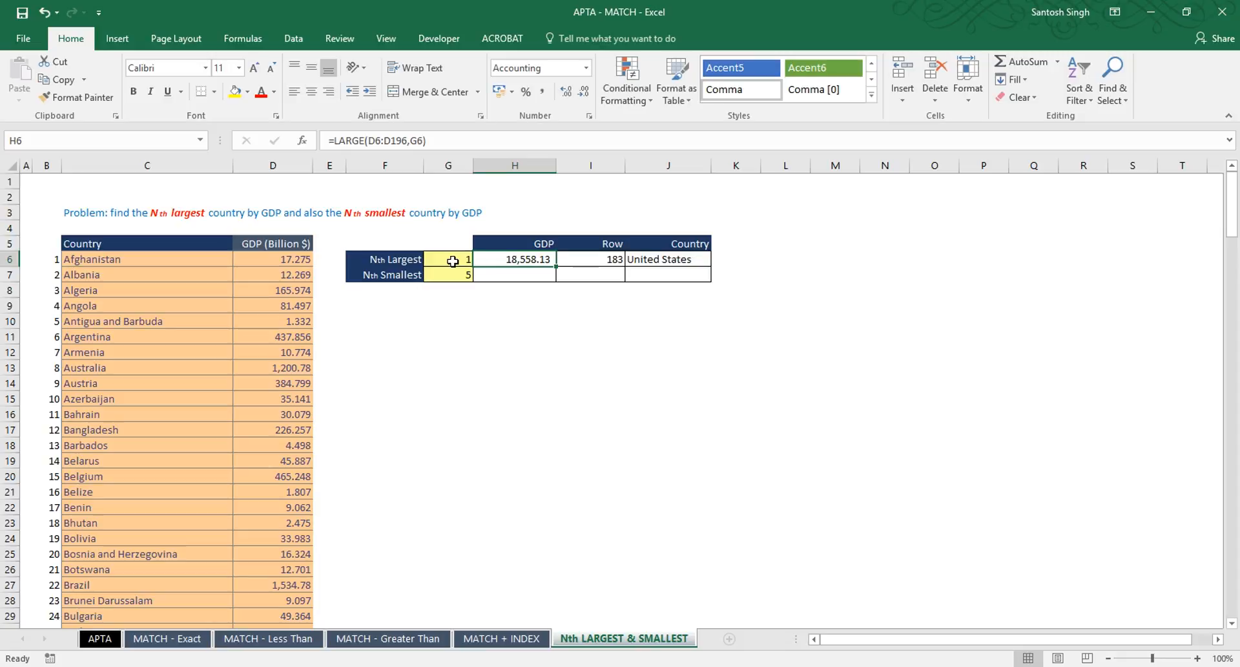
{"action": "key", "text": "Left"}
{"action": "key", "text": "Left"}
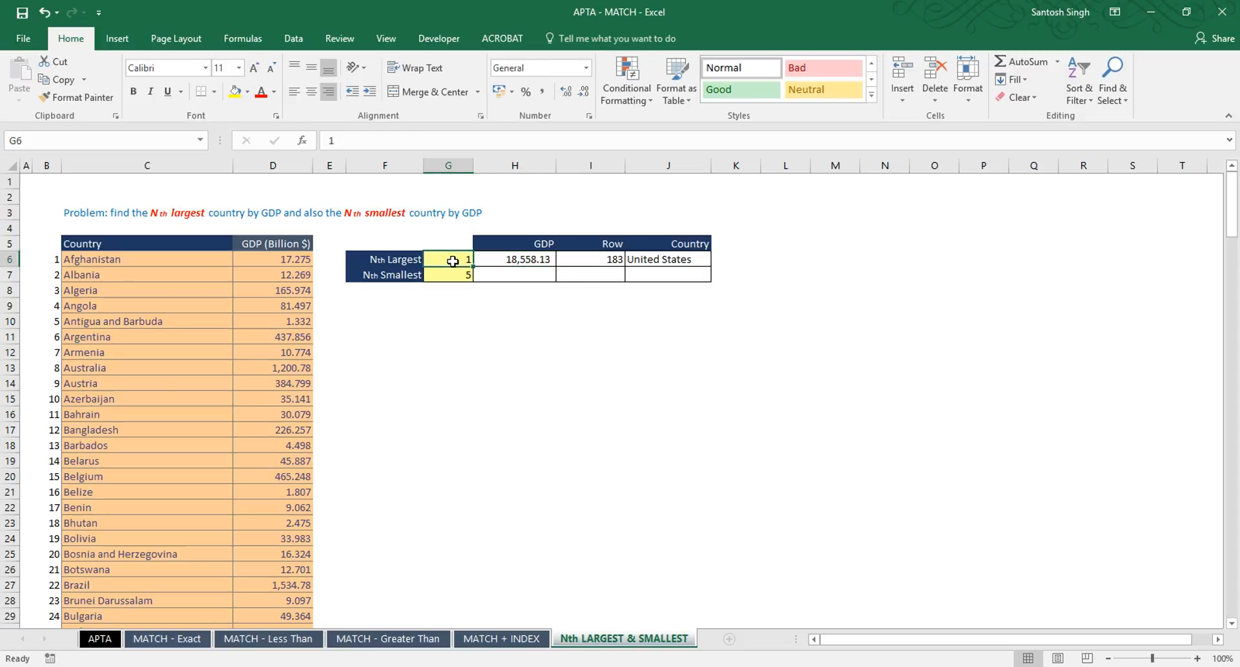
In H7, enter =SMALL(D6:D196,G7) to return the Nth smallest GDP for the rank in G7.
{"action": "key", "text": "Down"}
{"action": "key", "text": "Right"}
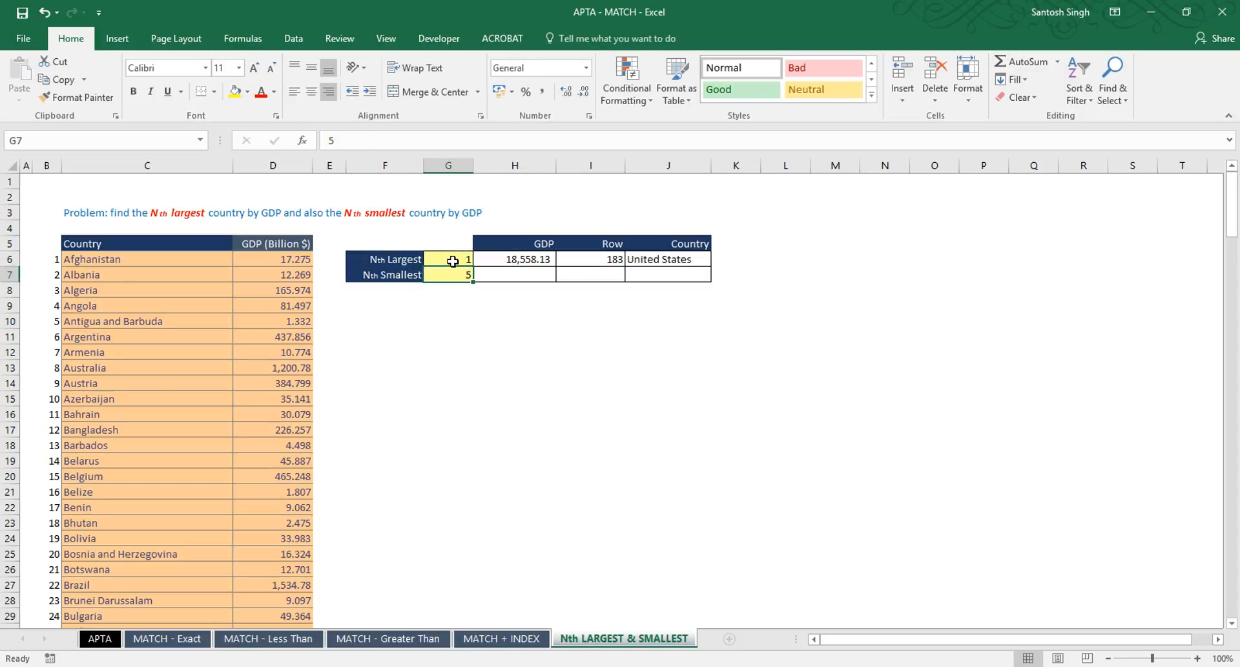
{"action": "key", "text": "Right"}
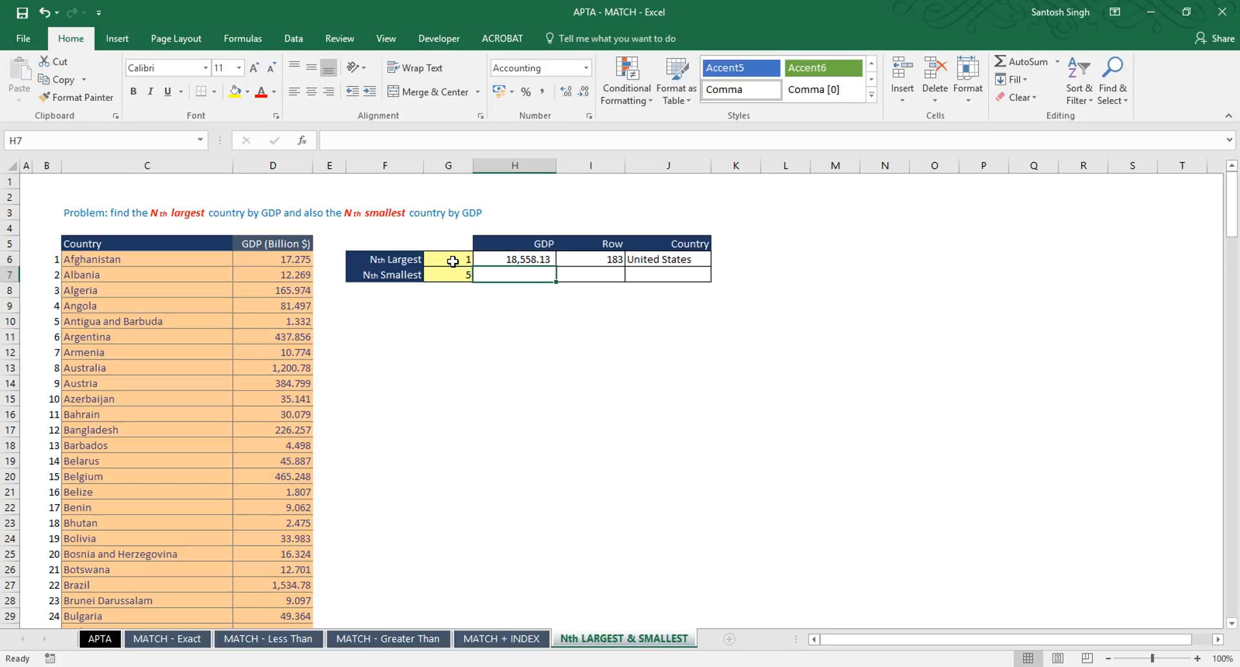
{"action": "type", "text": "="}
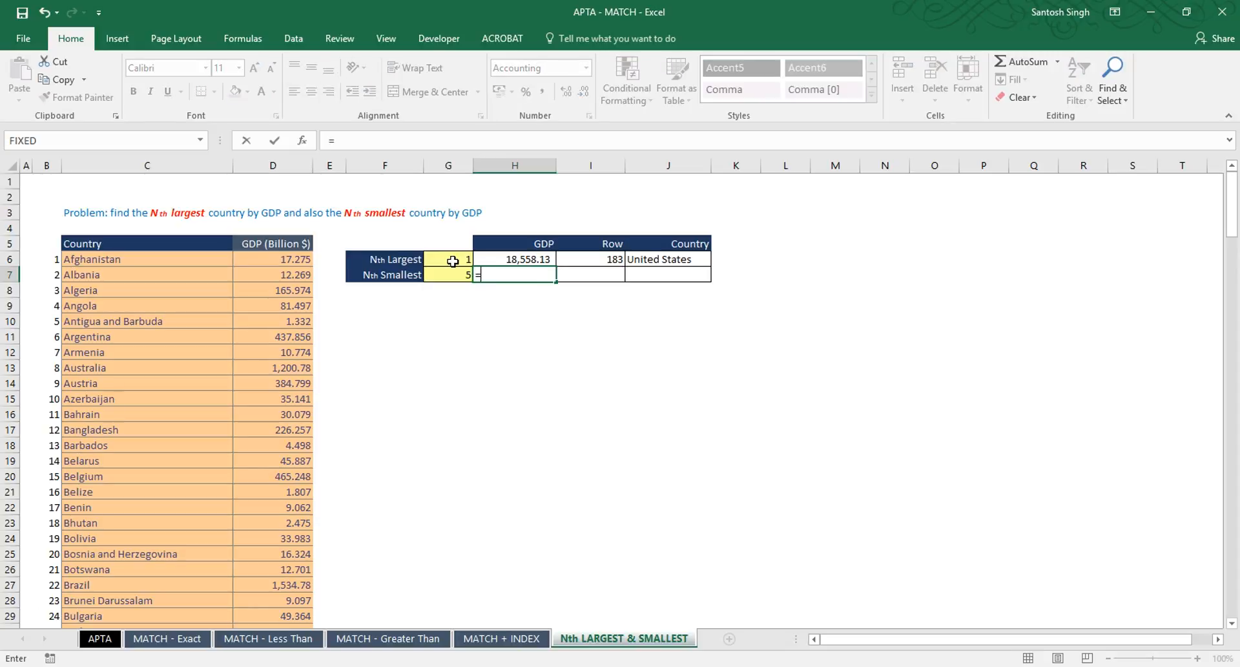
{"action": "type", "text": "small"}
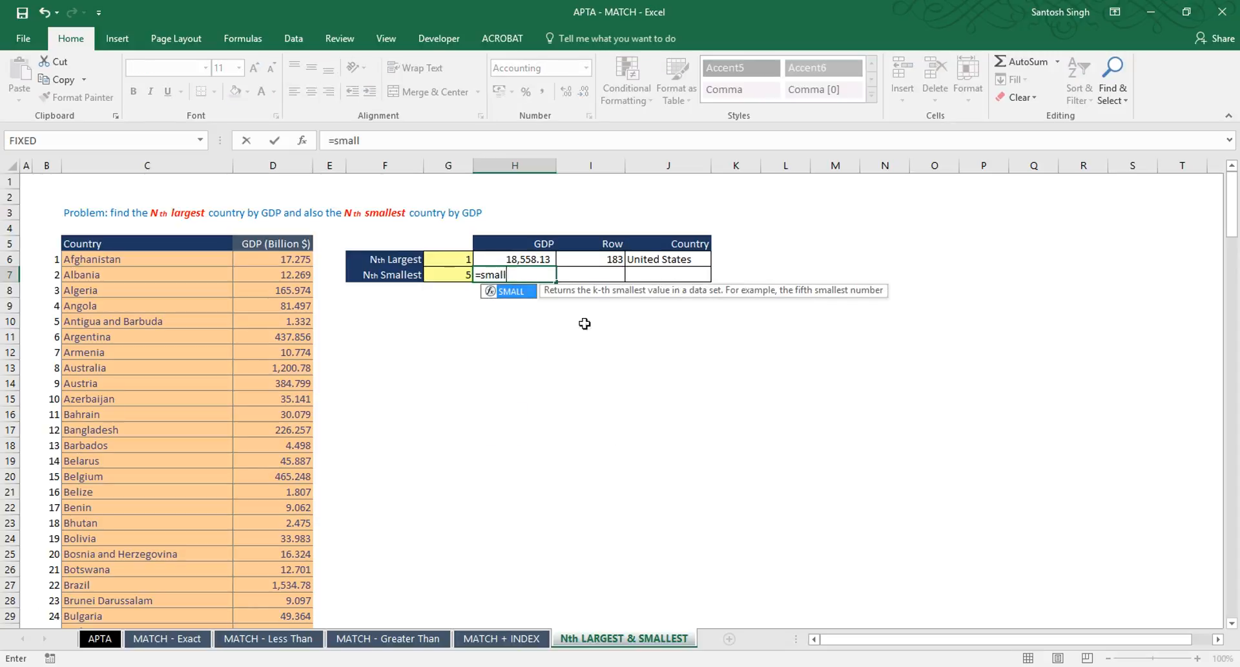
{"action": "double_click", "coordinate": [510, 291]}
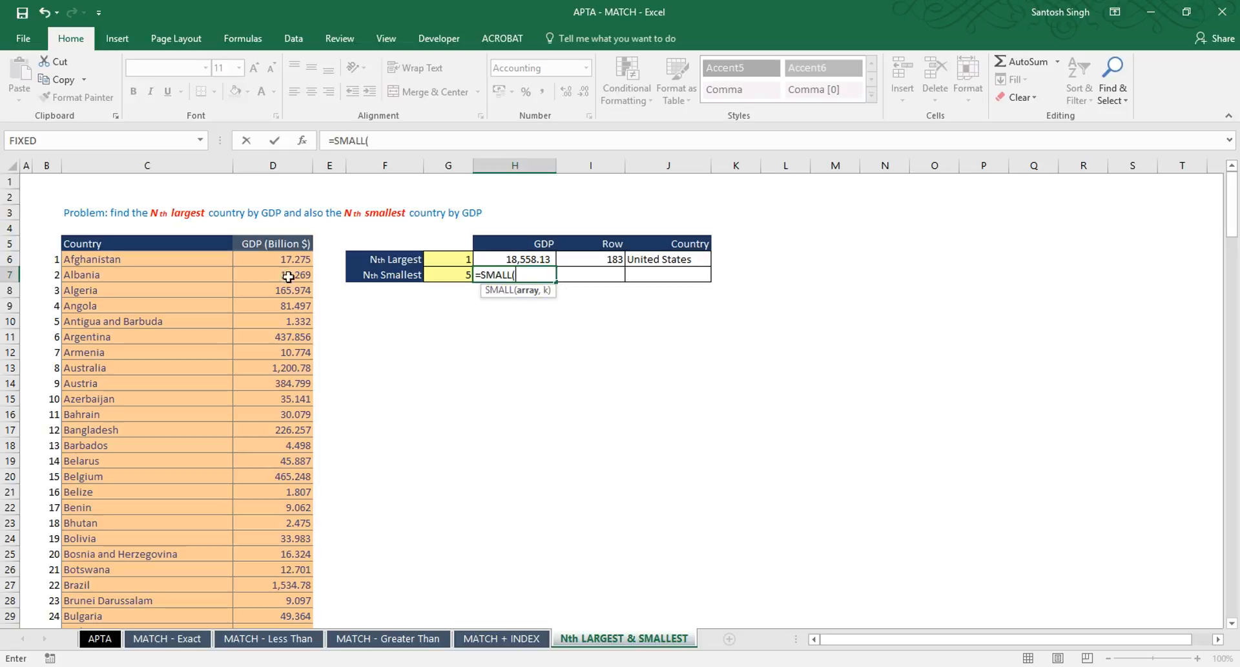
{"action": "left_click", "coordinate": [278, 259]}
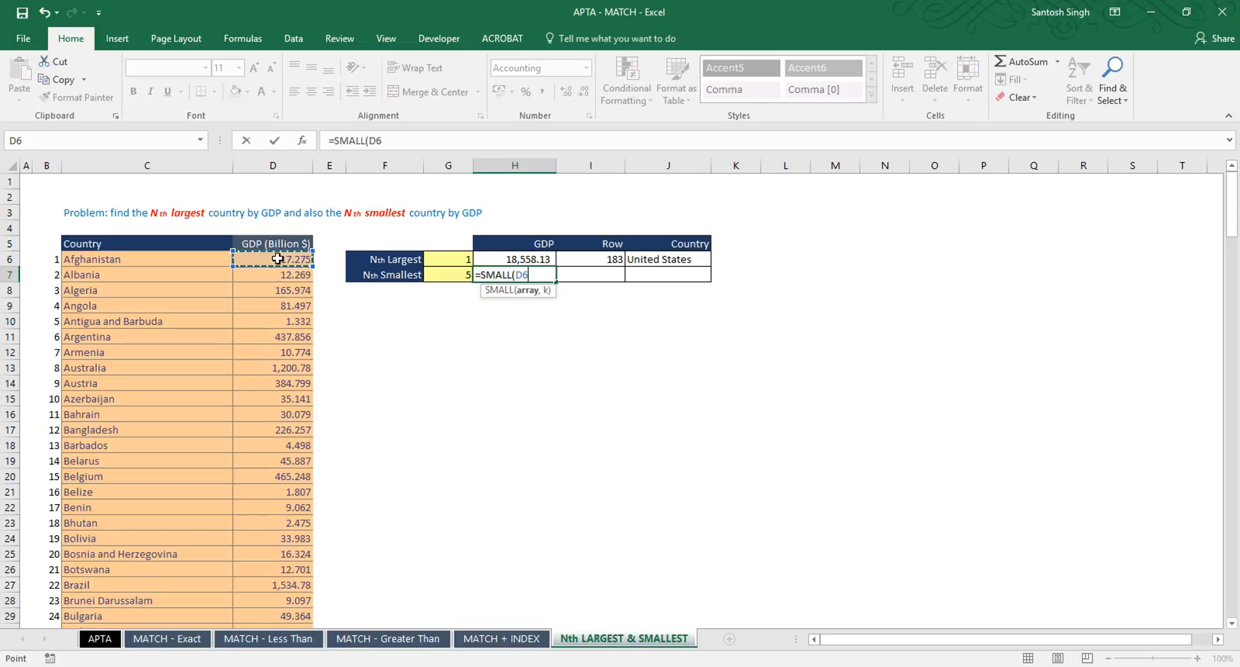
{"action": "key", "text": "ctrl+shift+Down"}
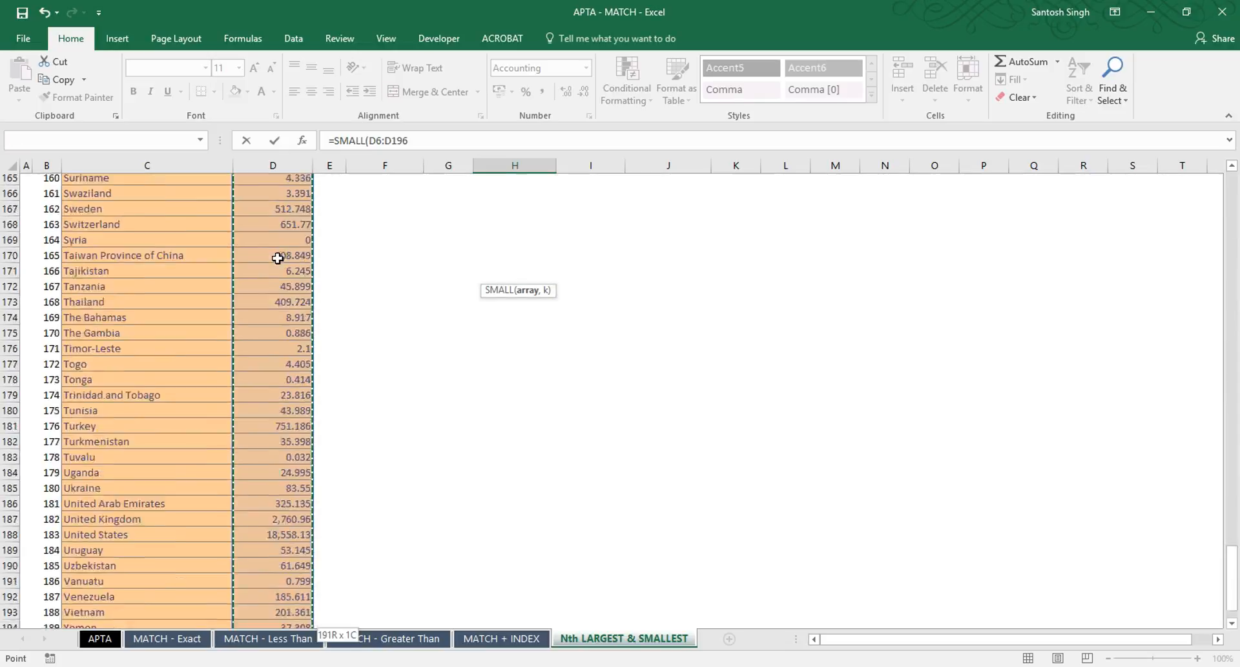
{"action": "type", "text": ","}
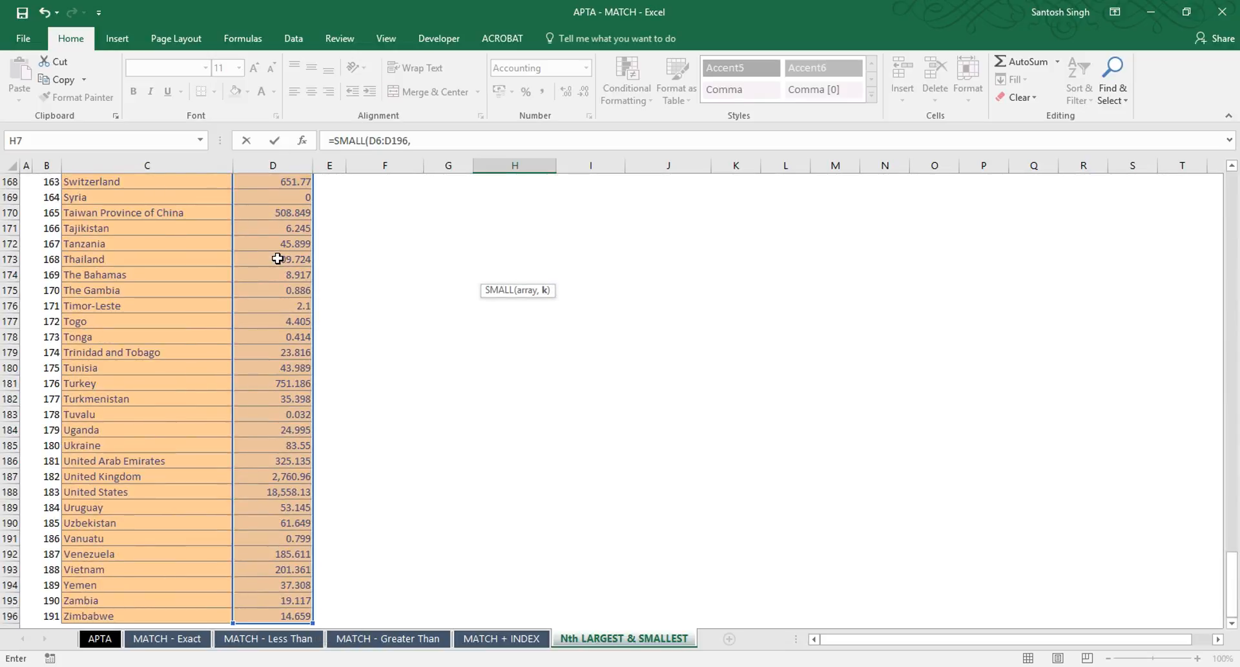
{"action": "left_click_drag", "start_coordinate": [1232, 568], "coordinate": [1214, 169]}
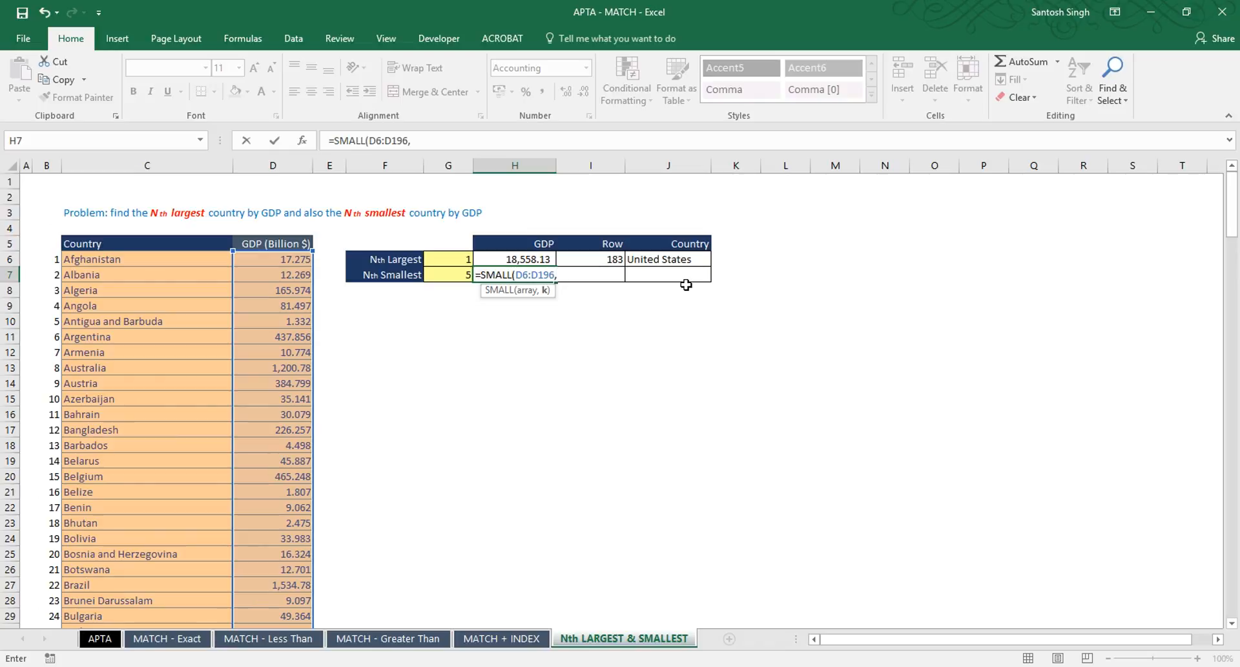
{"action": "left_click", "coordinate": [455, 273]}
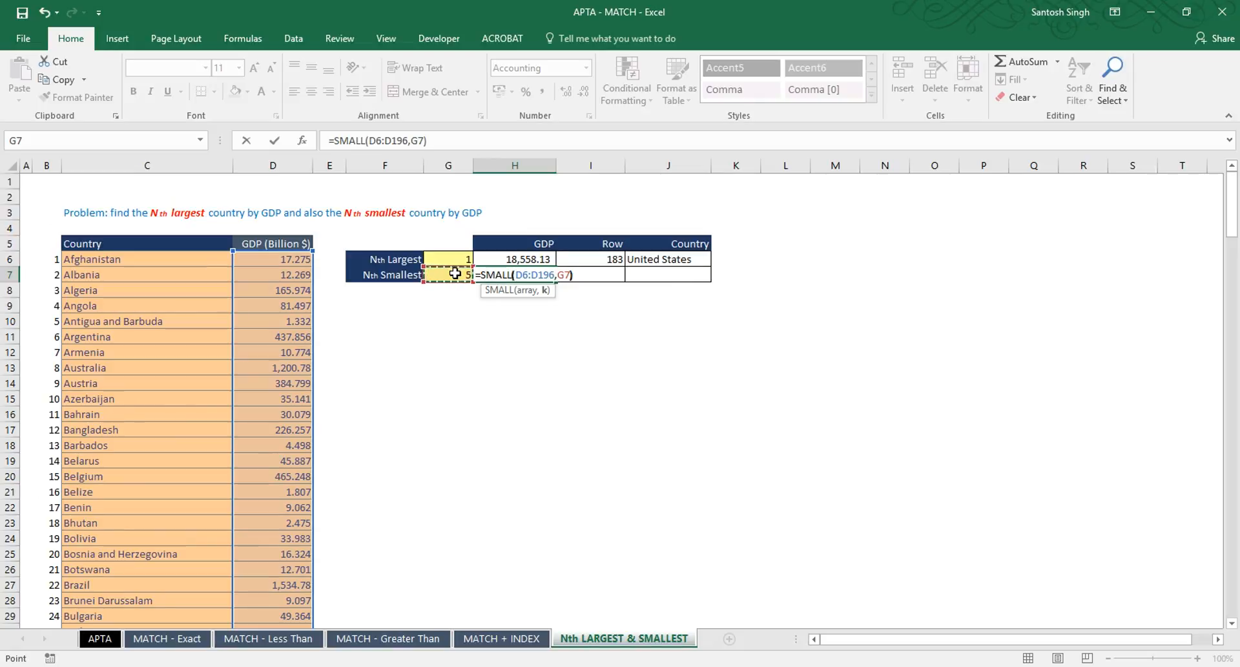
{"action": "type", "text": ")"}
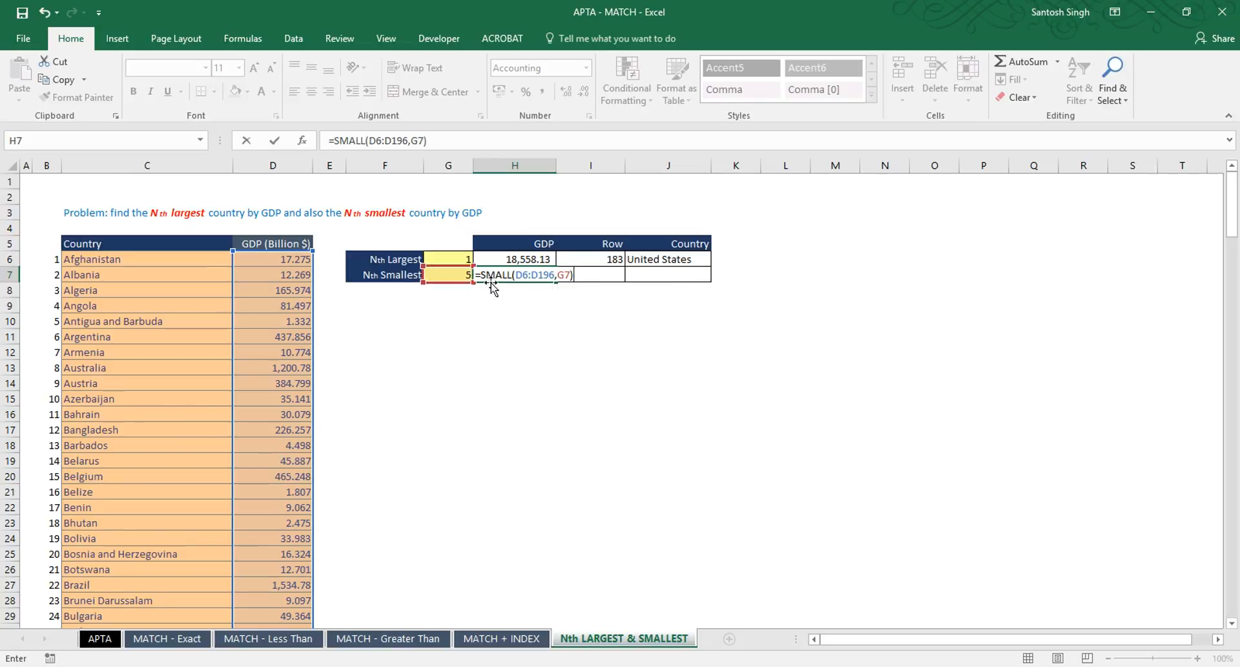
{"action": "key", "text": "Return"}
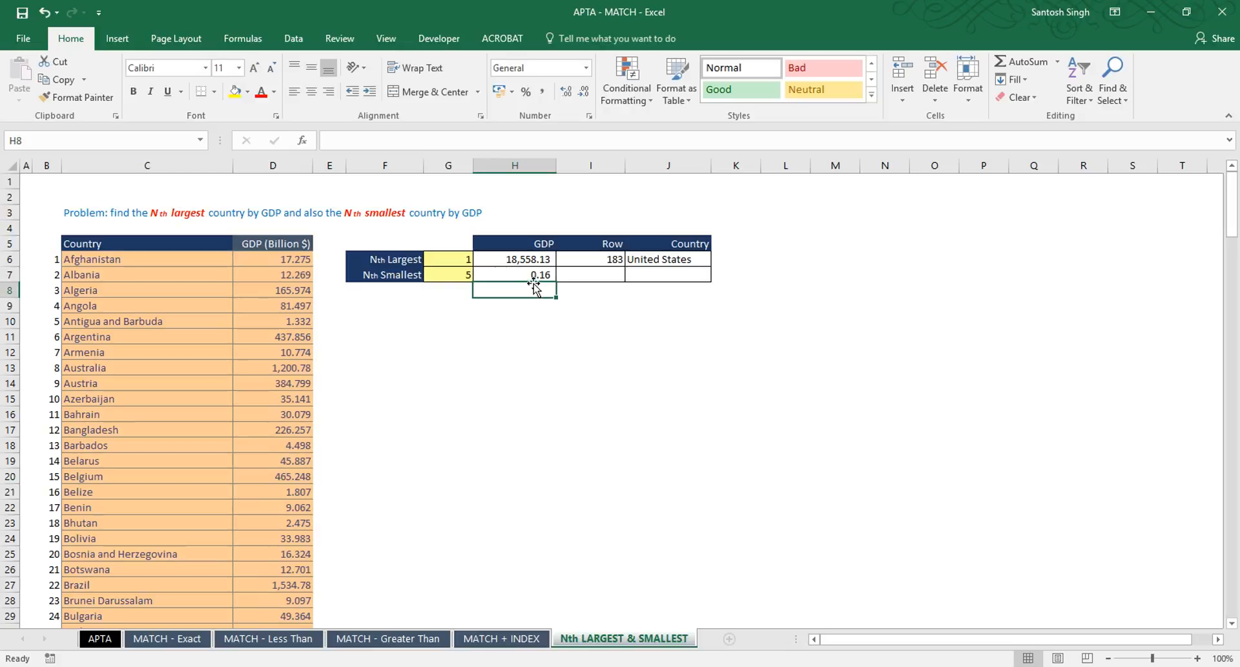
{"action": "left_click", "coordinate": [528, 277]}
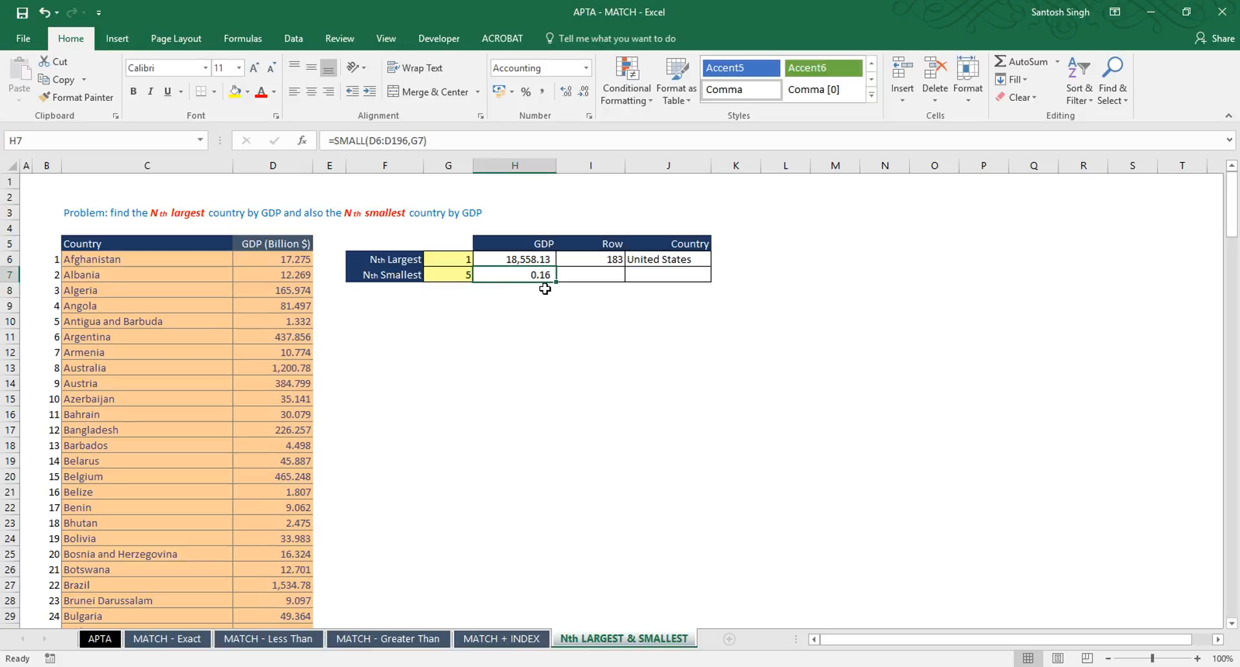
In I7, enter =MATCH(H7,D6:D196,0) to find the exact-match position of the Nth smallest GDP in the GDP column.
{"action": "left_click", "coordinate": [606, 271]}
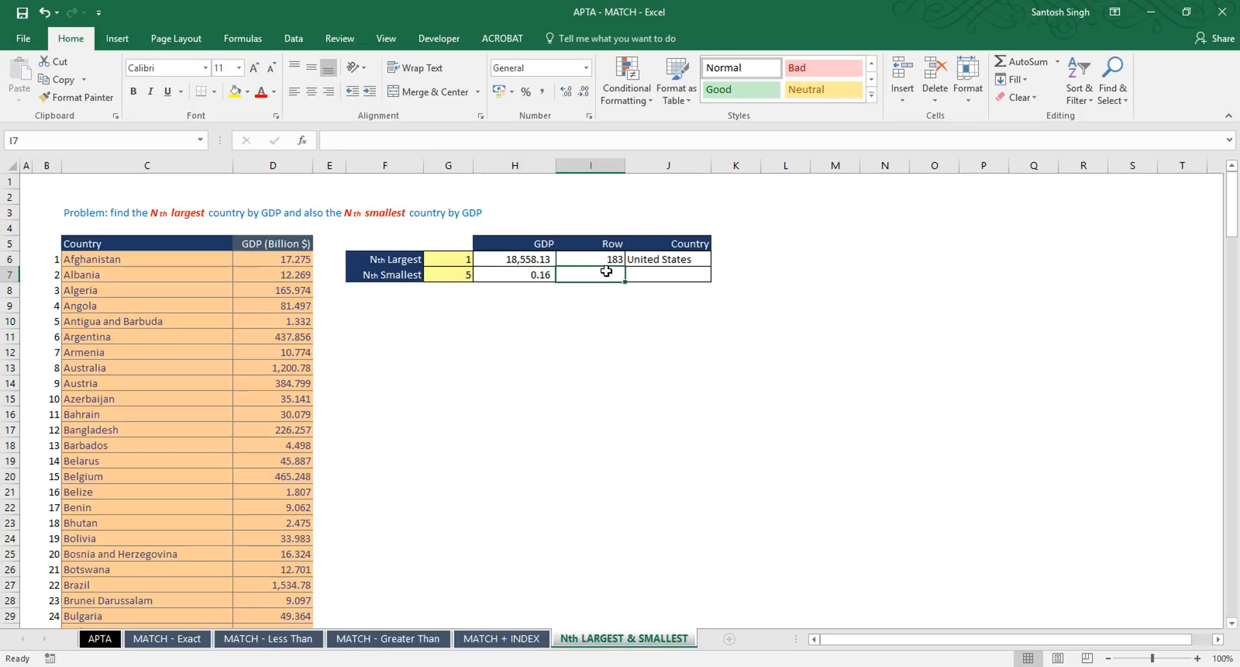
{"action": "type", "text": "="}
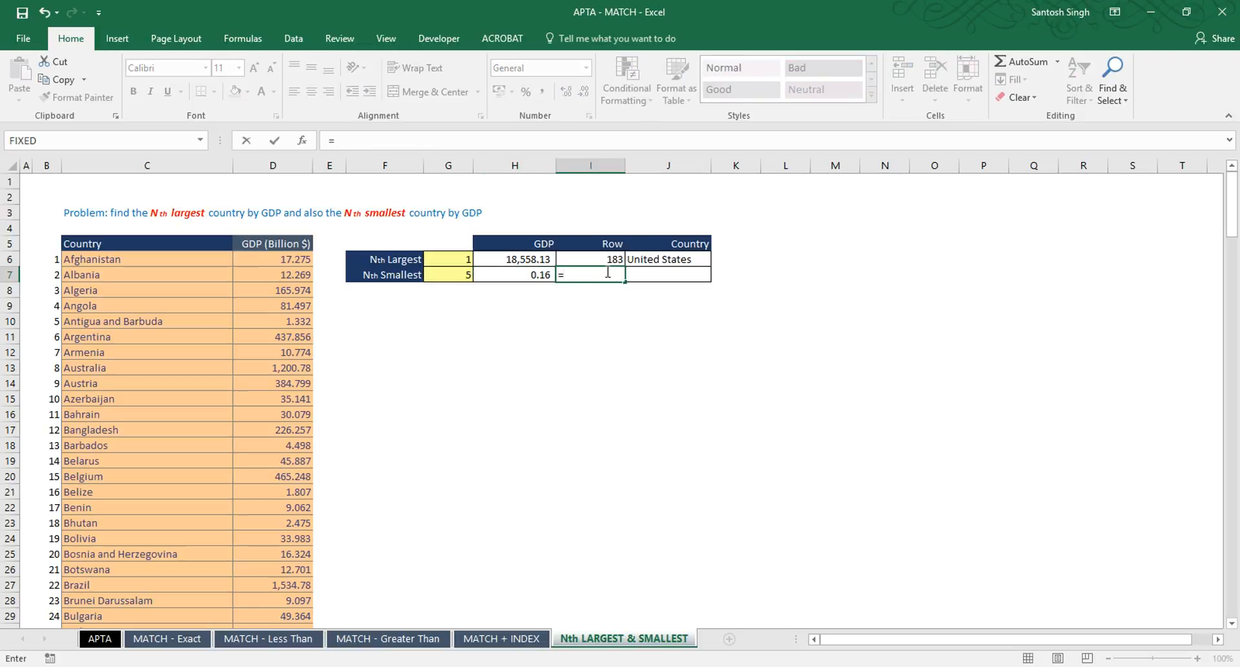
{"action": "type", "text": "match("}
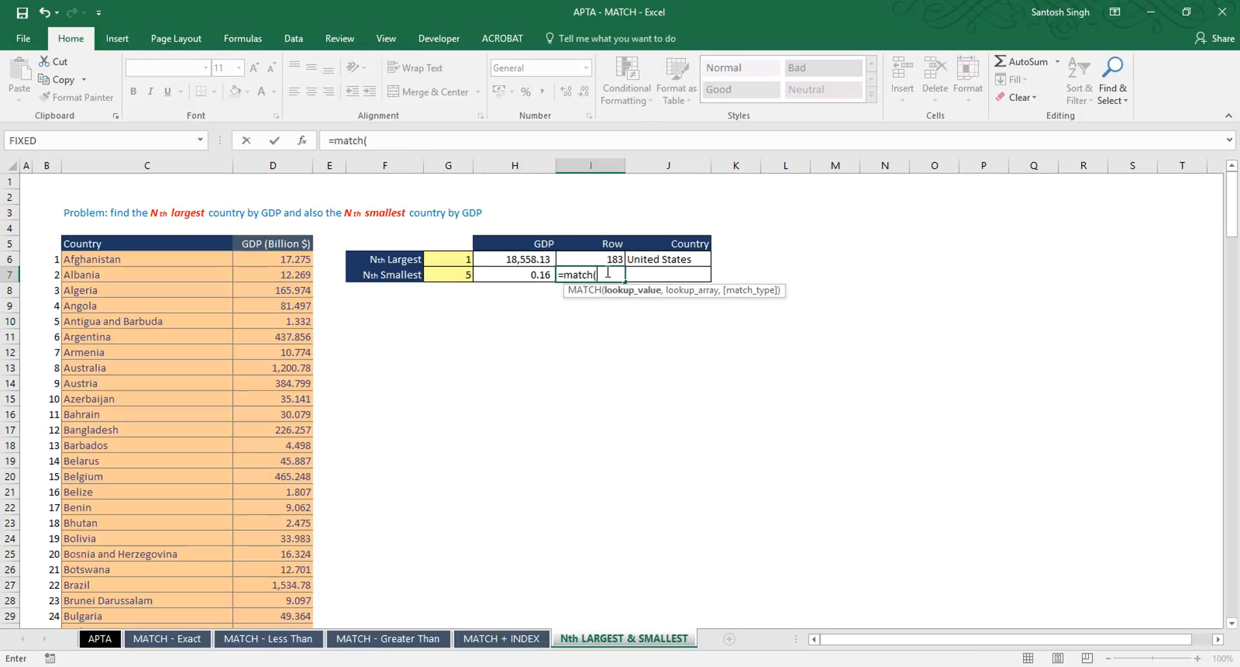
{"action": "left_click", "coordinate": [533, 276]}
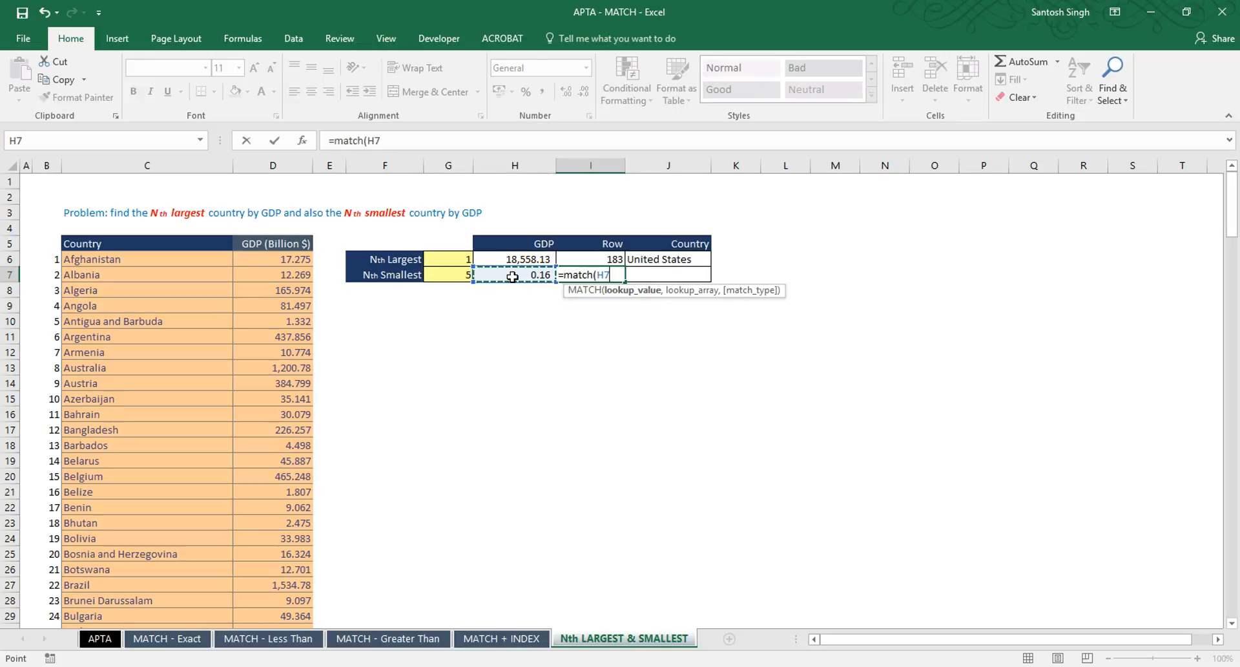
{"action": "type", "text": ","}
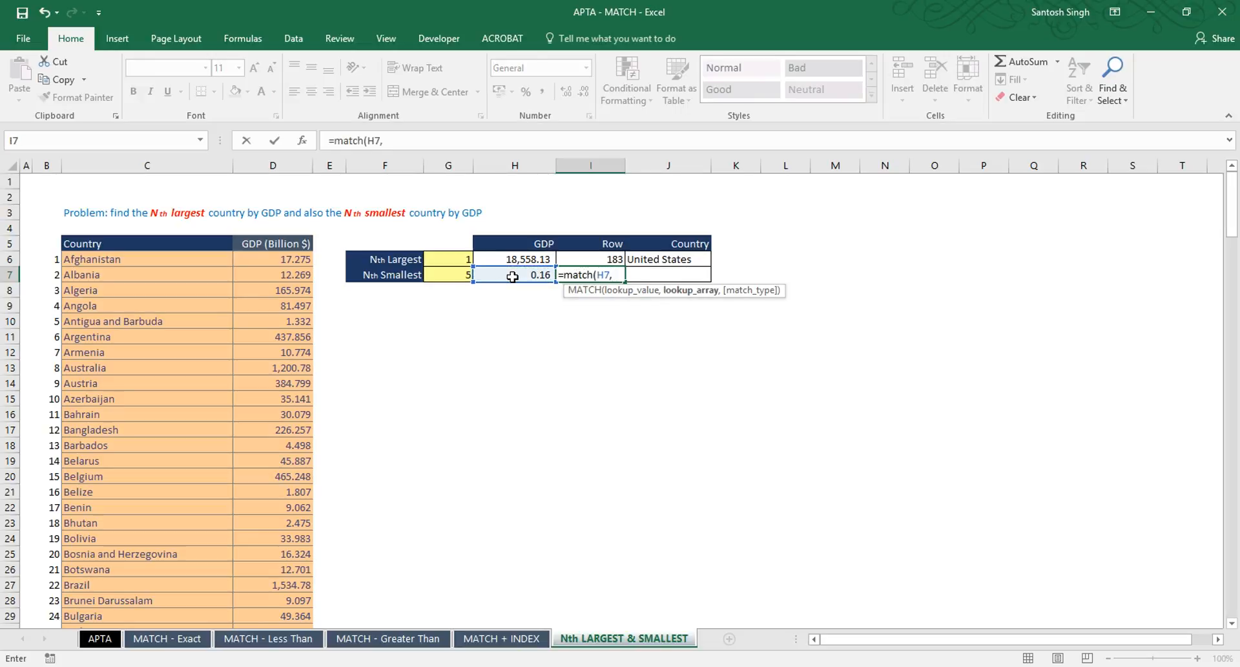
{"action": "left_click", "coordinate": [285, 261]}
{"action": "key", "text": "ctrl+shift+Down"}
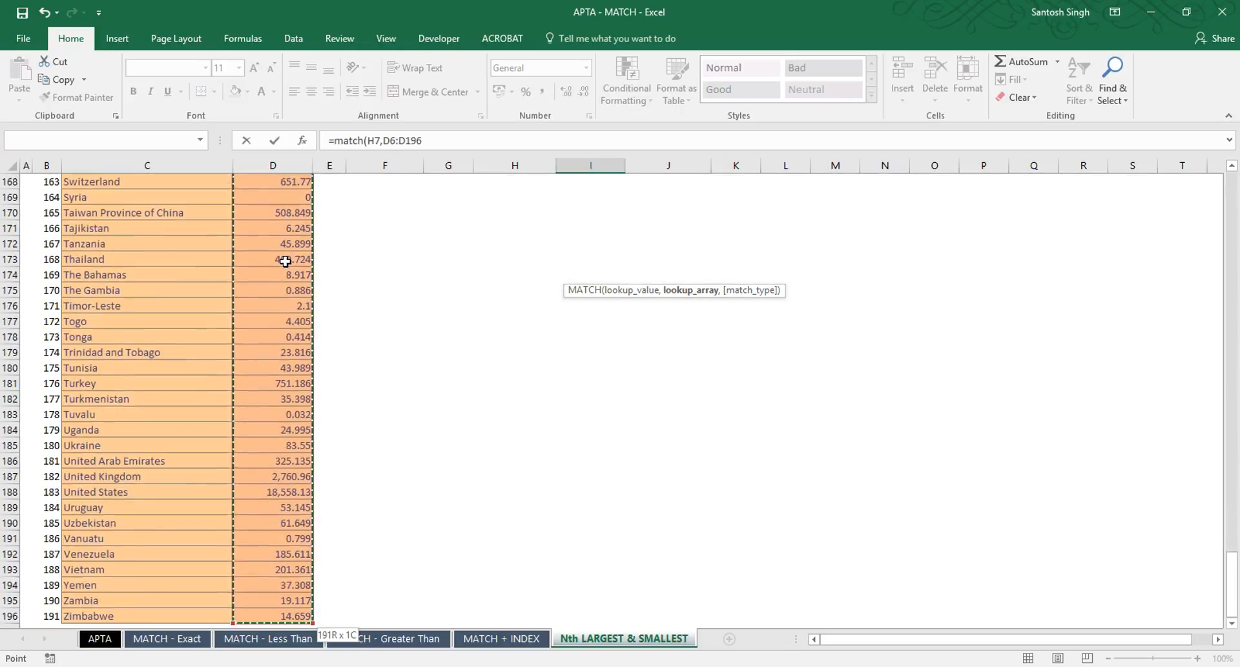
{"action": "type", "text": ","}
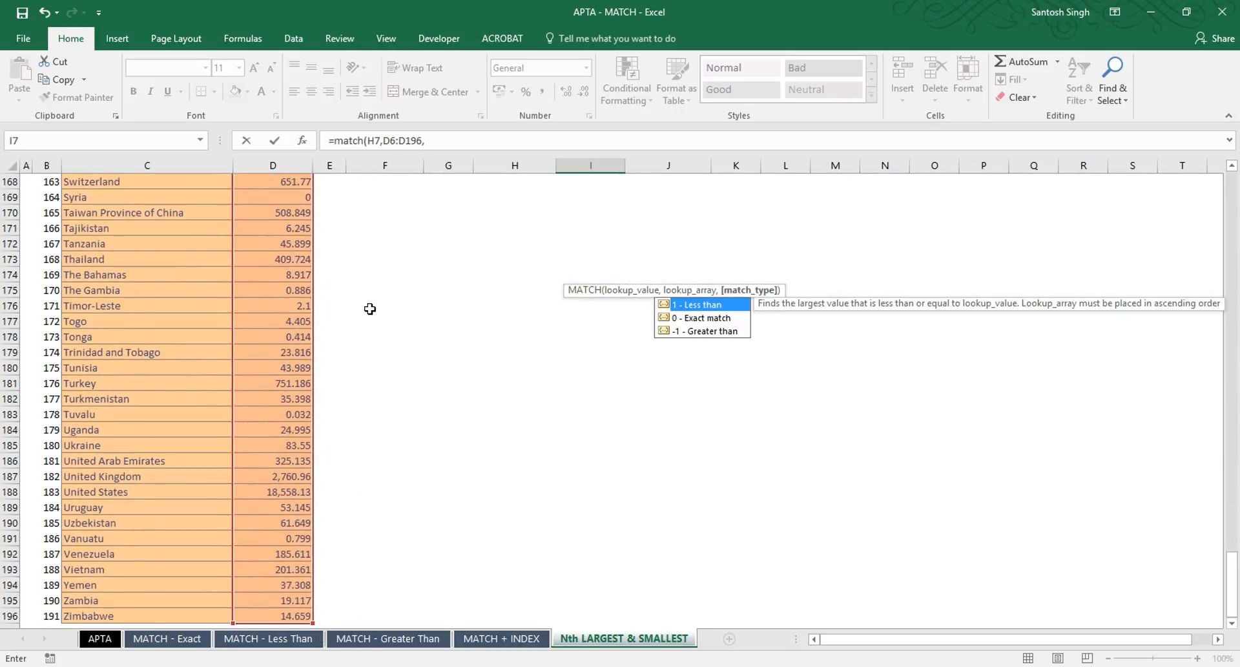
{"action": "left_click_drag", "start_coordinate": [1231, 582], "coordinate": [1227, 126]}
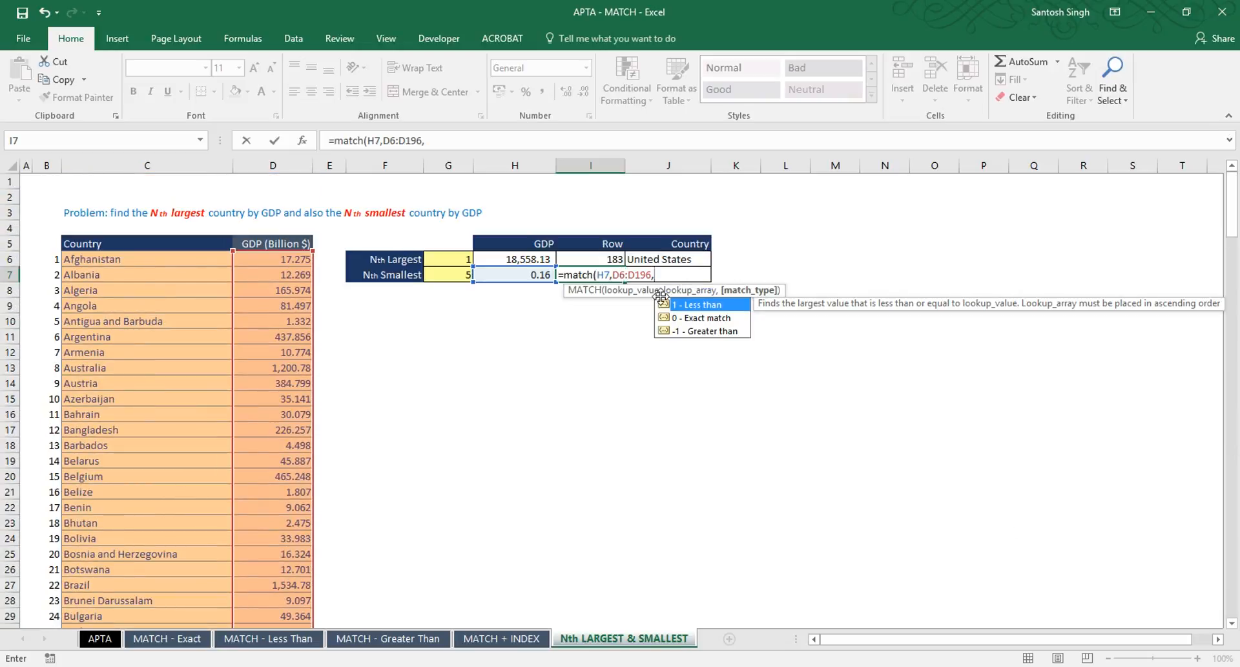
{"action": "type", "text": "0)"}
{"action": "key", "text": "Return"}
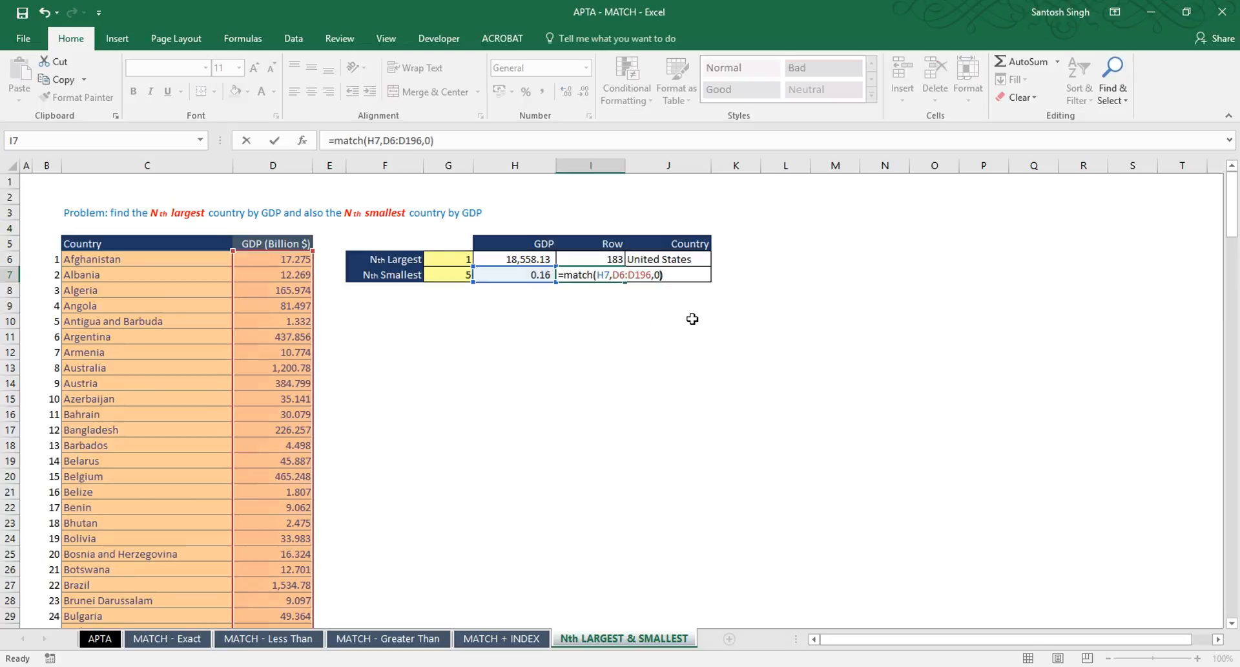
{"action": "left_click", "coordinate": [616, 276]}
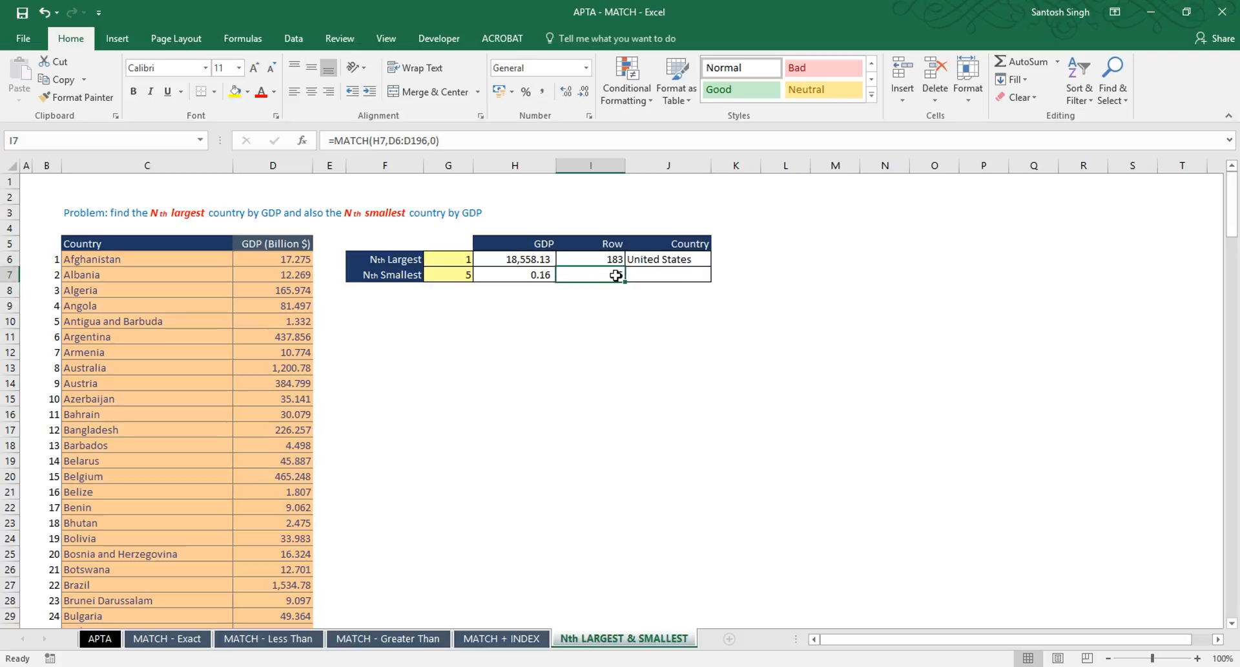
{"action": "left_click", "coordinate": [457, 273]}
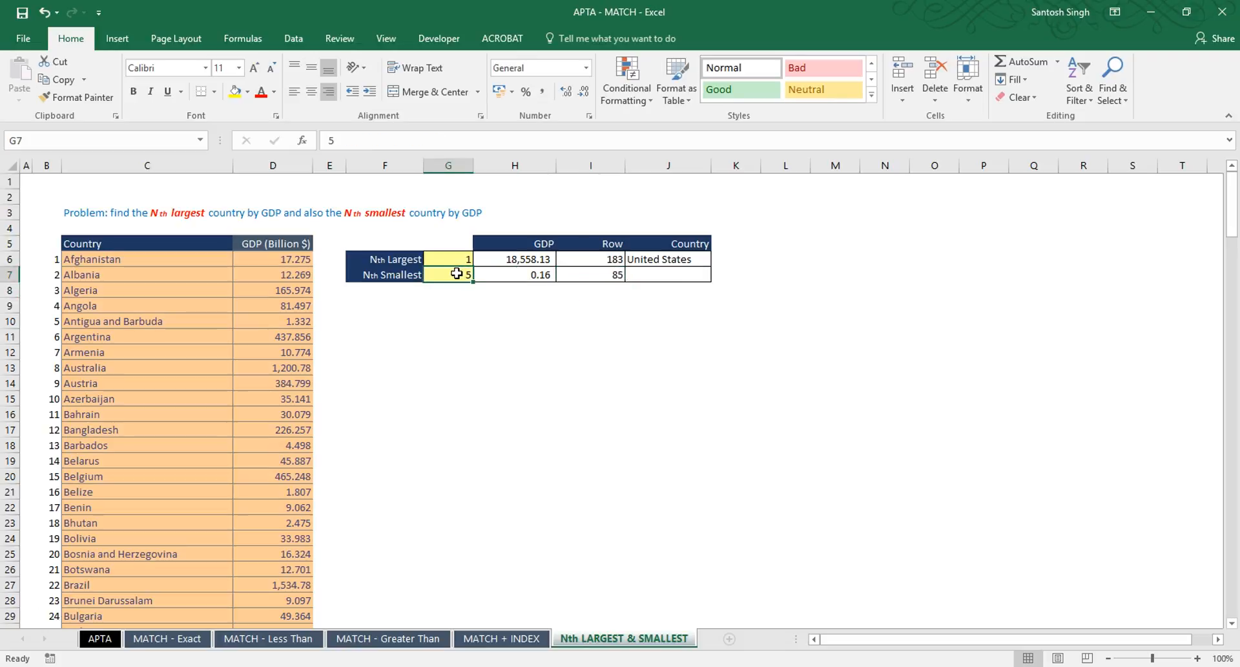
{"action": "left_click", "coordinate": [597, 274]}
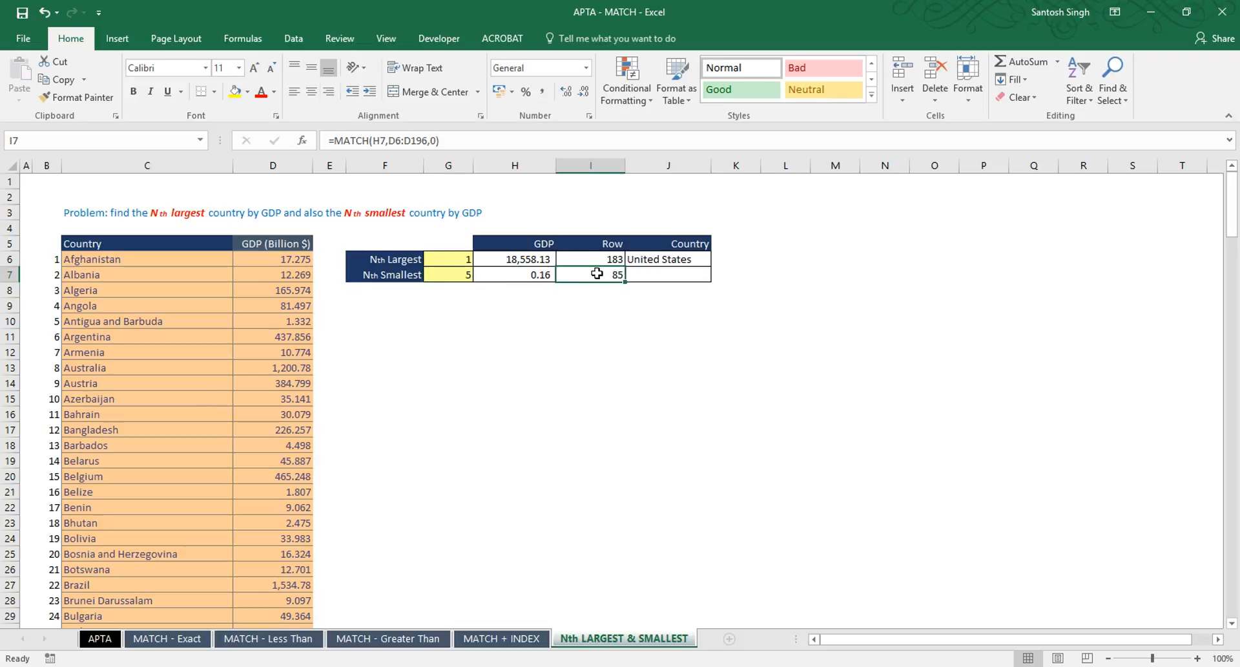
In J7, enter =OFFSET(C5,I7,0) to return the country from the row number in I7, counted from the Country header.
{"action": "left_click", "coordinate": [656, 275]}
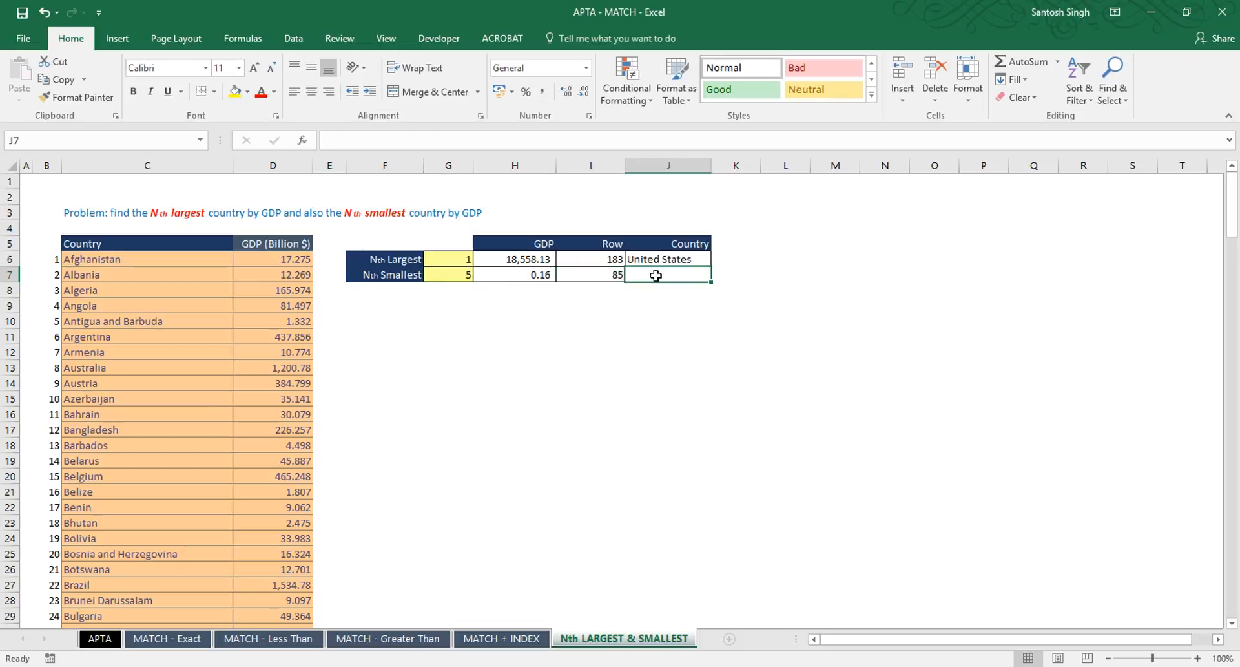
{"action": "type", "text": "="}
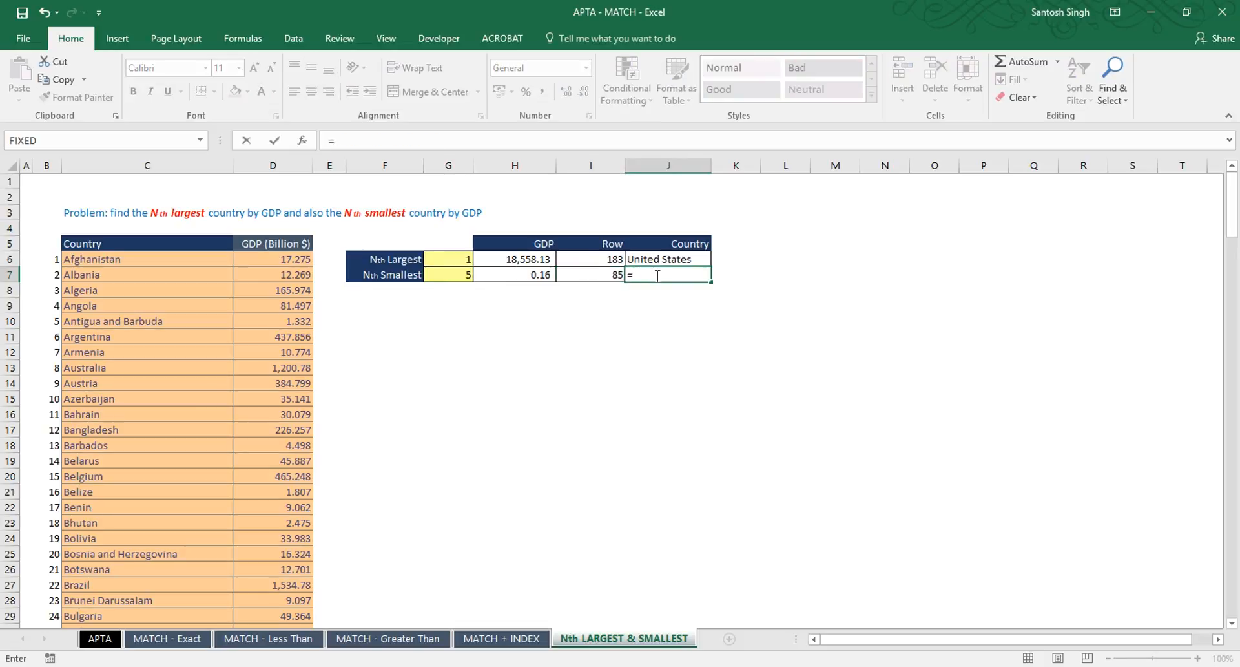
{"action": "type", "text": "off"}
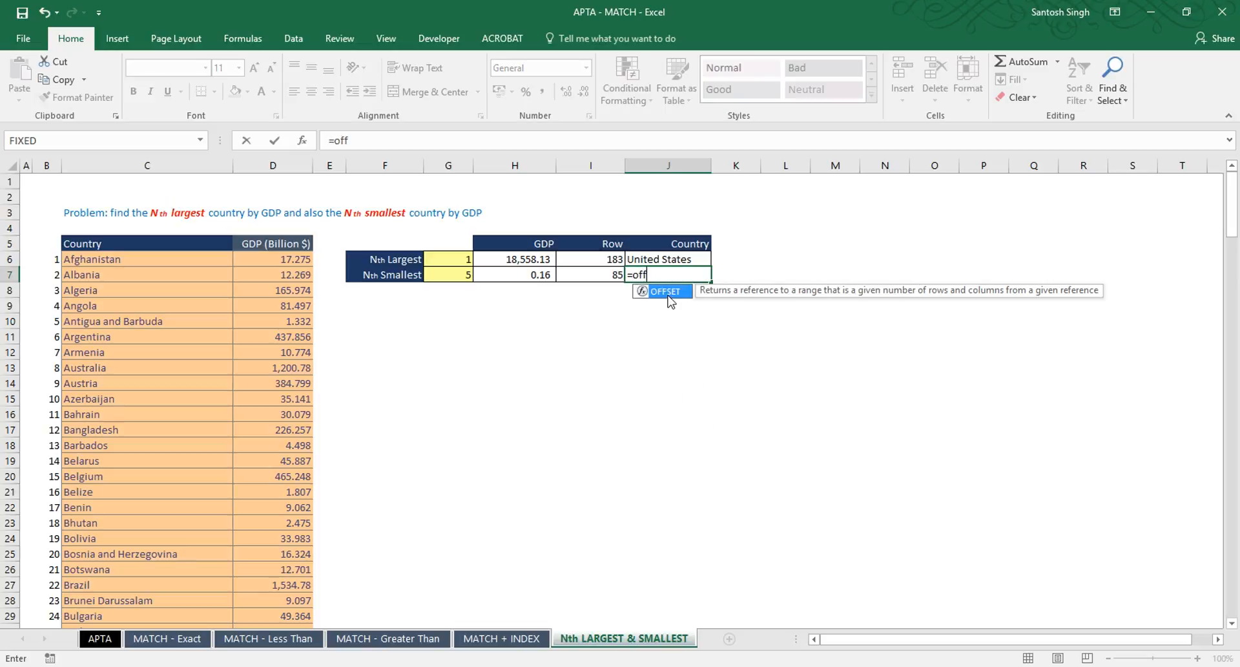
{"action": "double_click", "coordinate": [652, 291]}
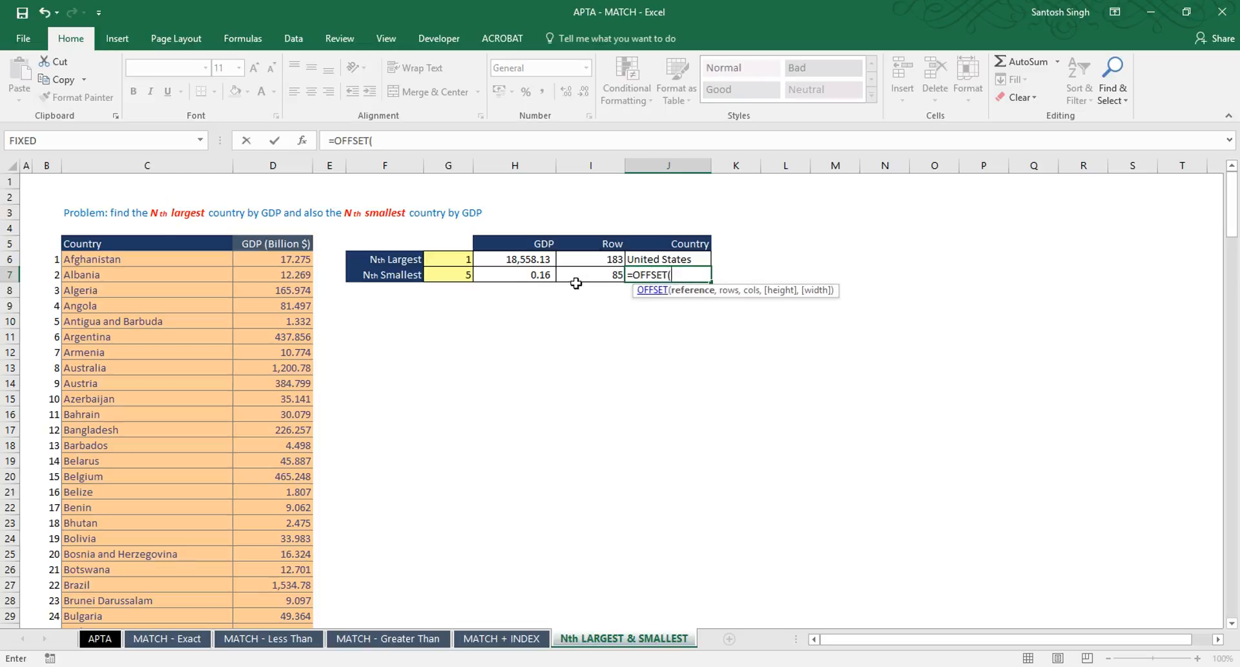
{"action": "left_click", "coordinate": [114, 243]}
{"action": "type", "text": ","}
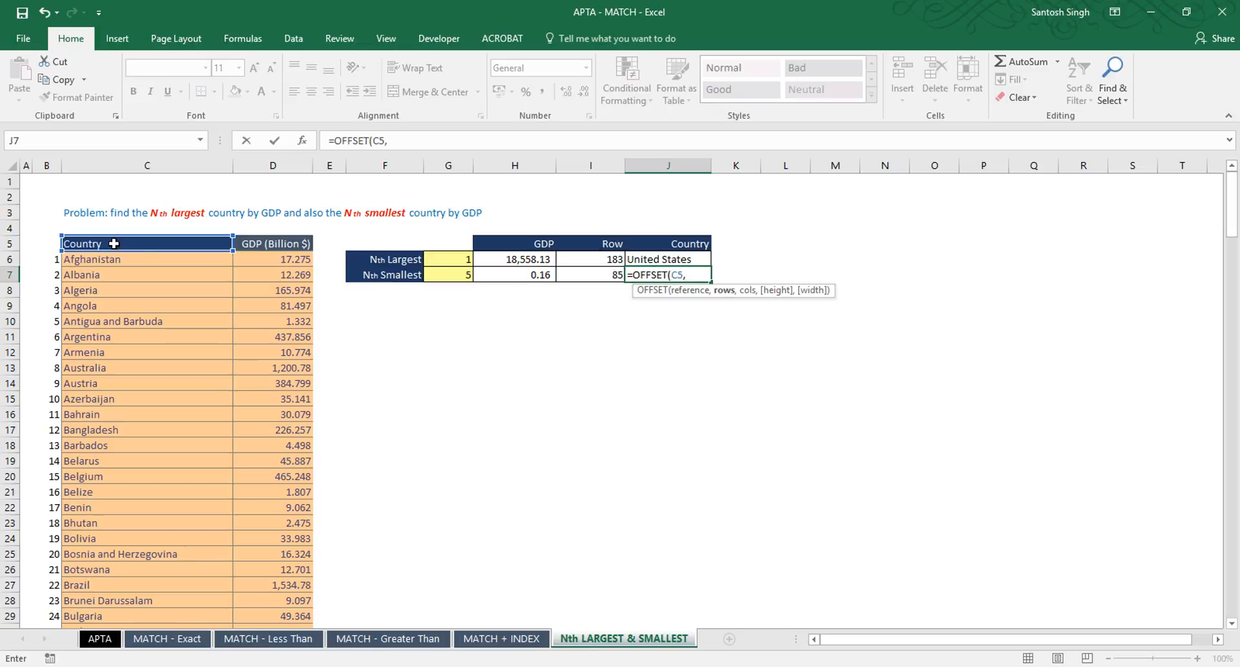
{"action": "left_click", "coordinate": [606, 275]}
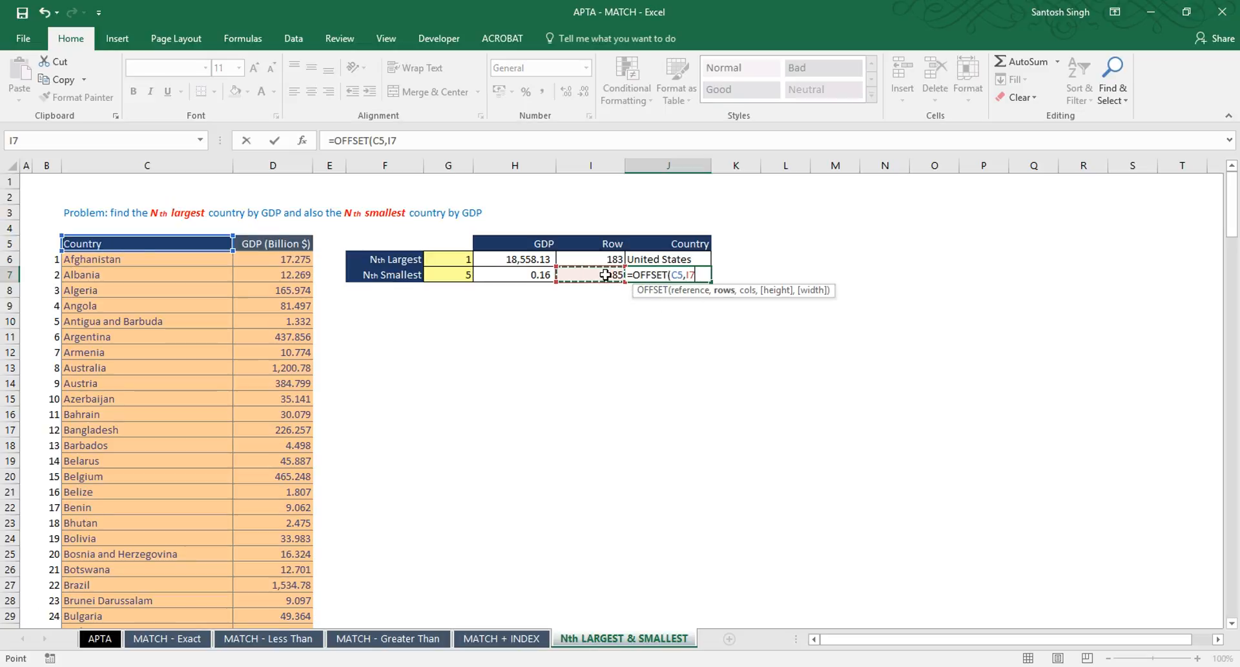
{"action": "type", "text": ","}
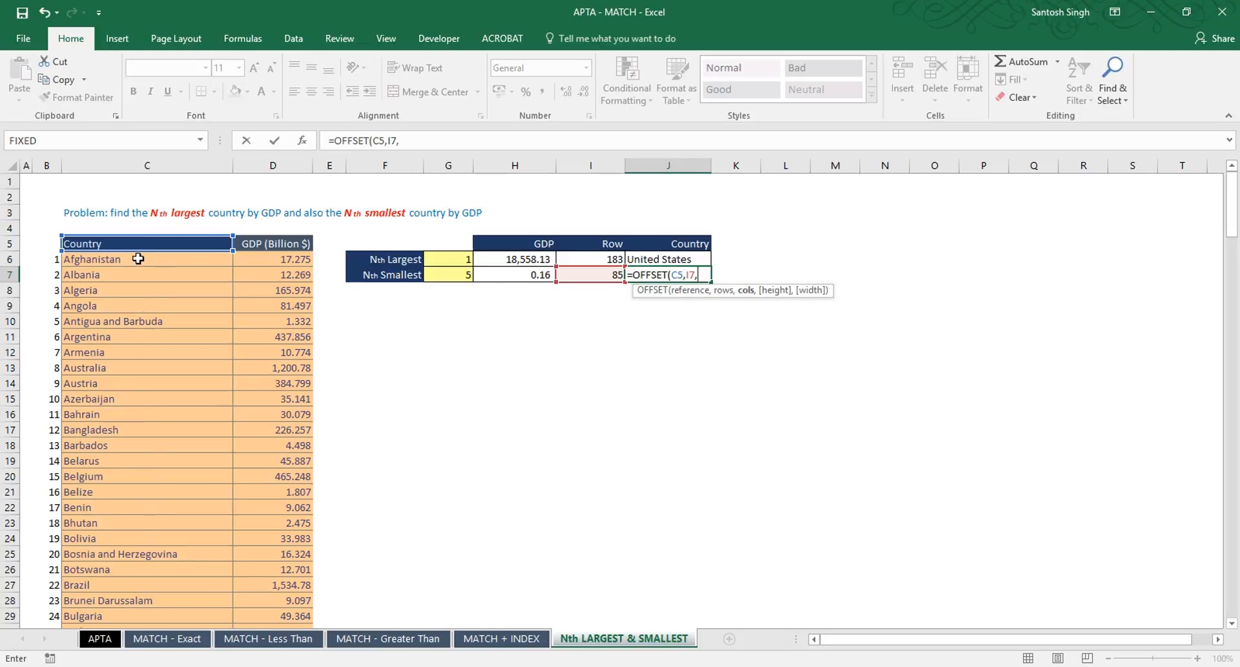
{"action": "type", "text": "0)"}
{"action": "key", "text": "Return"}
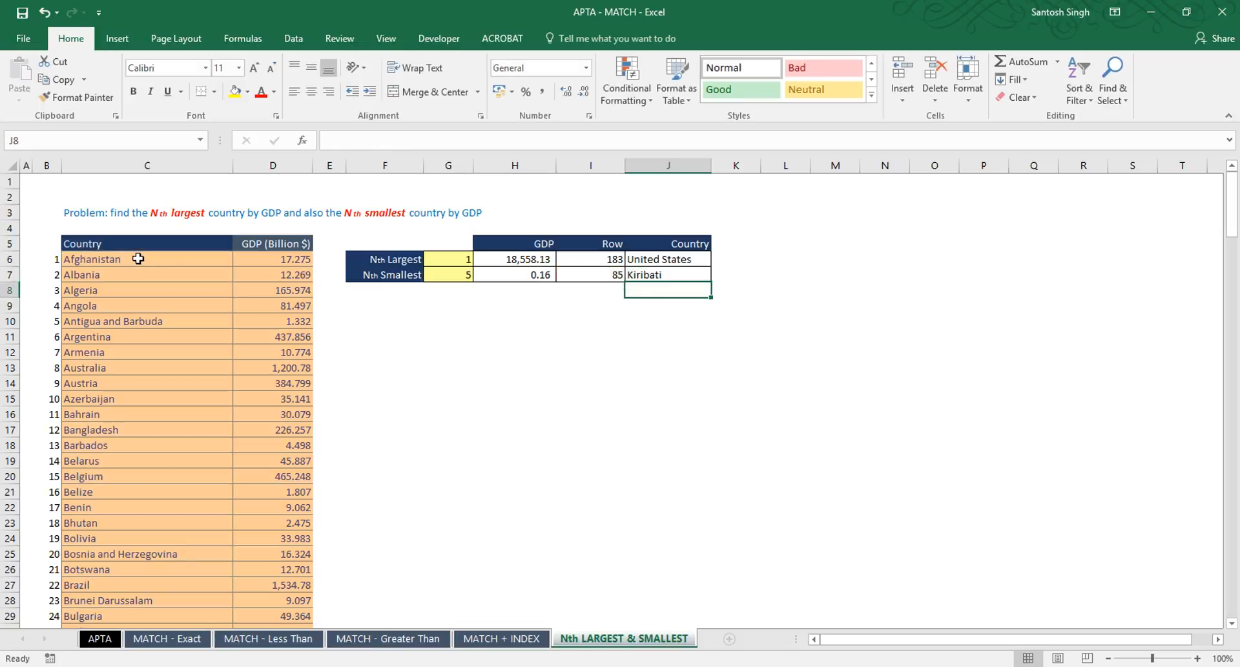
Find Kiribati in the country list and compare its serial number and name with the results in I7 and J7.
{"action": "left_click", "coordinate": [659, 274]}
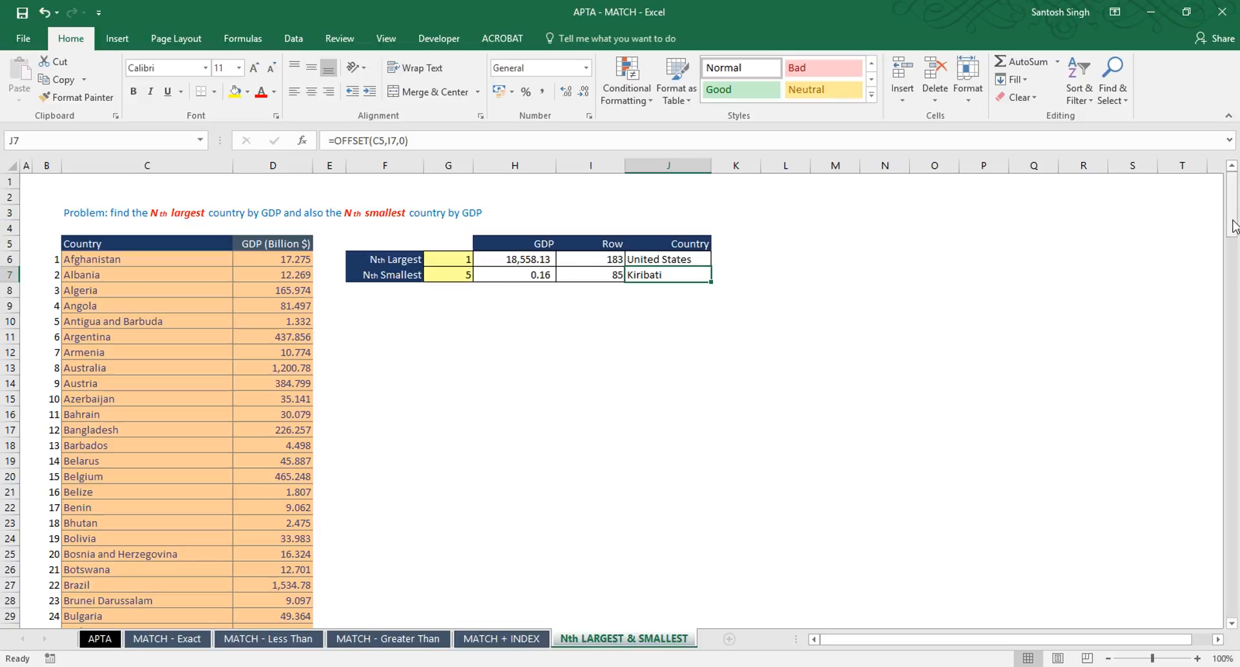
{"action": "left_click_drag", "start_coordinate": [1233, 226], "coordinate": [1234, 400]}
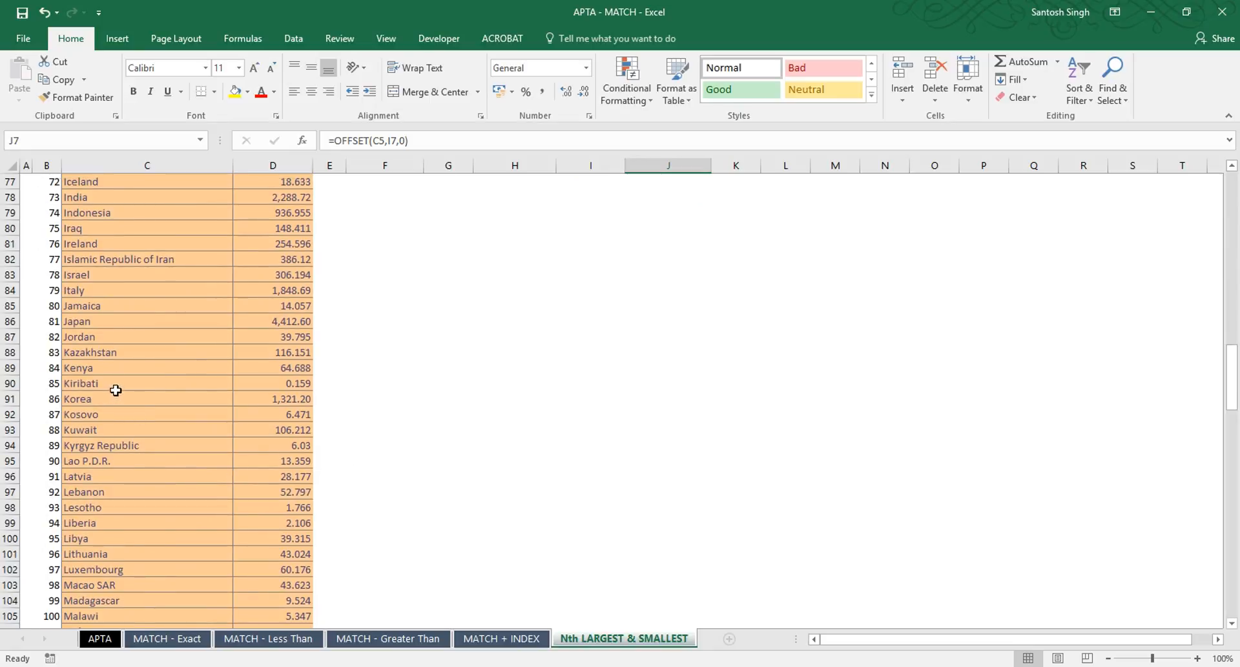
{"action": "left_click", "coordinate": [94, 387]}
{"action": "left_click", "coordinate": [56, 385]}
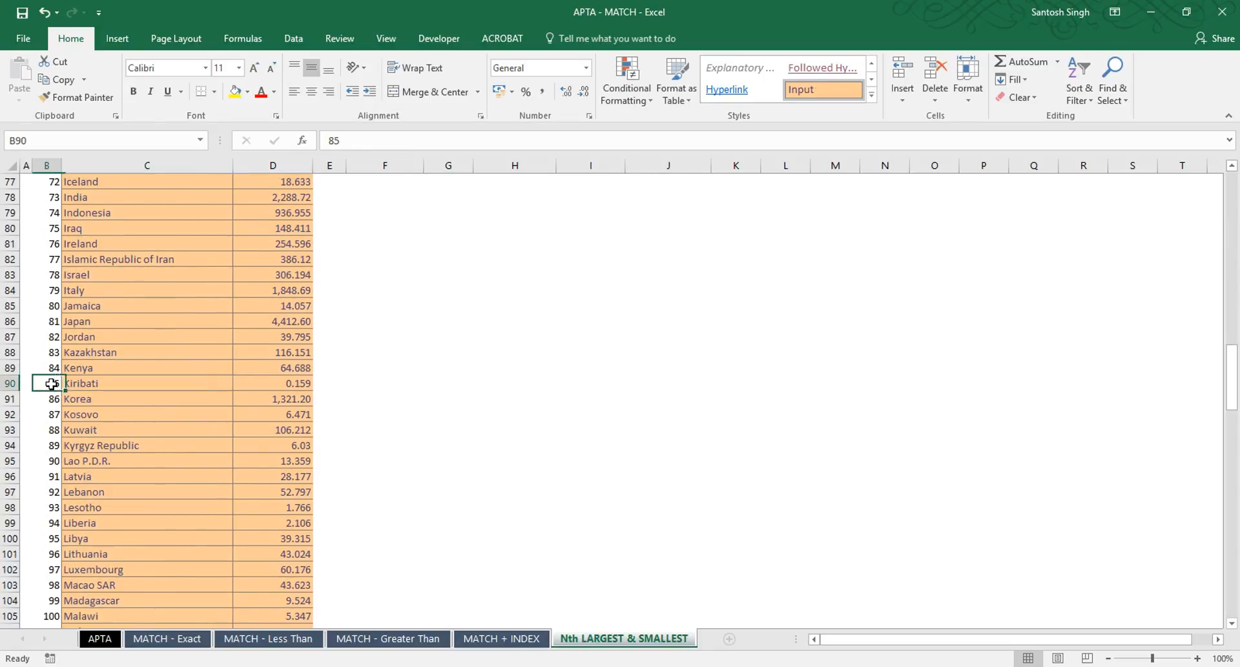
{"action": "left_click", "coordinate": [105, 385]}
{"action": "left_click", "coordinate": [55, 386]}
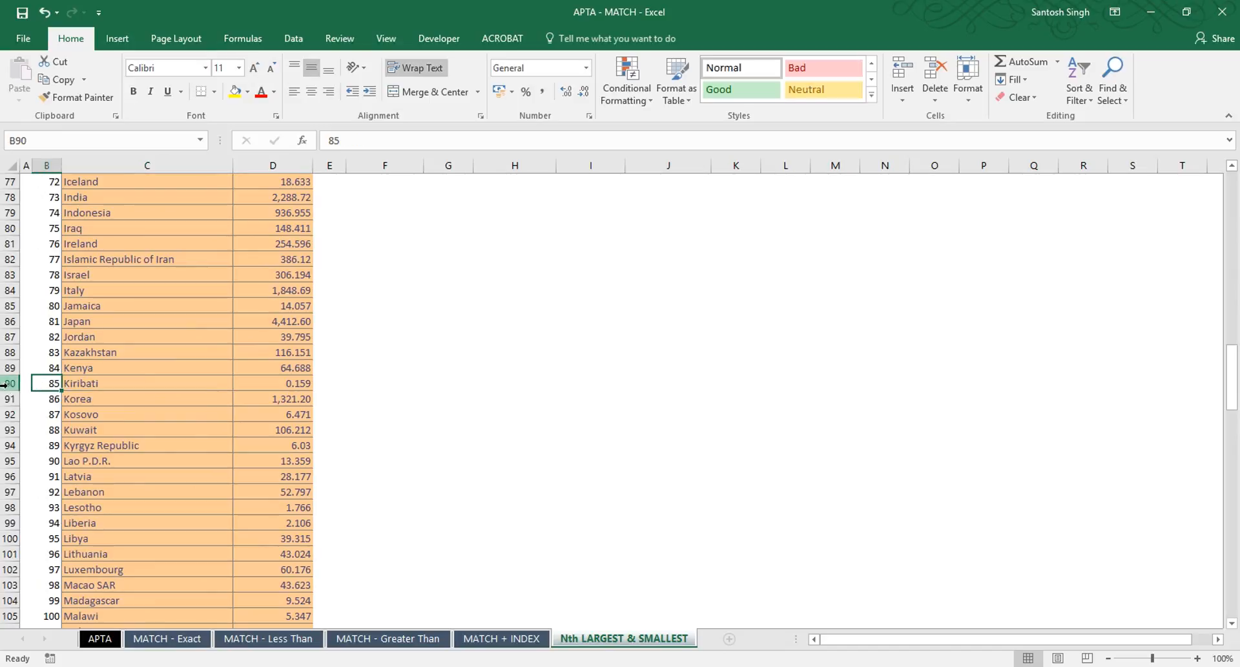
{"action": "left_click", "coordinate": [86, 384]}
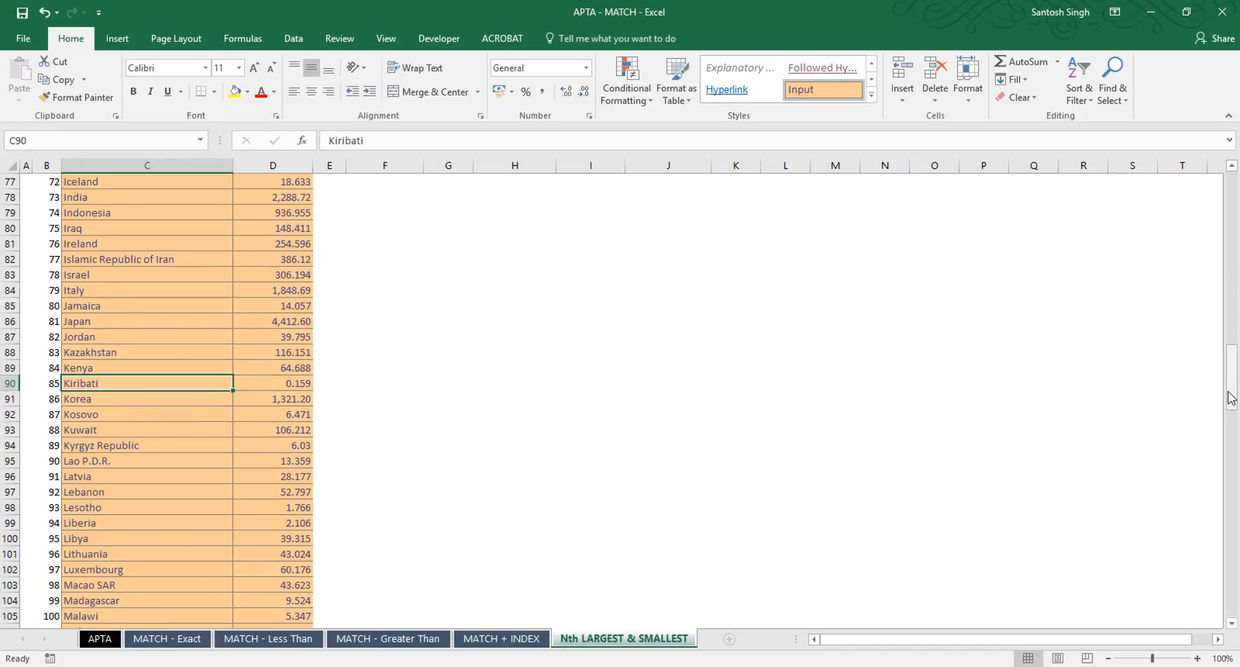
{"action": "left_click_drag", "start_coordinate": [1231, 397], "coordinate": [1235, 184]}
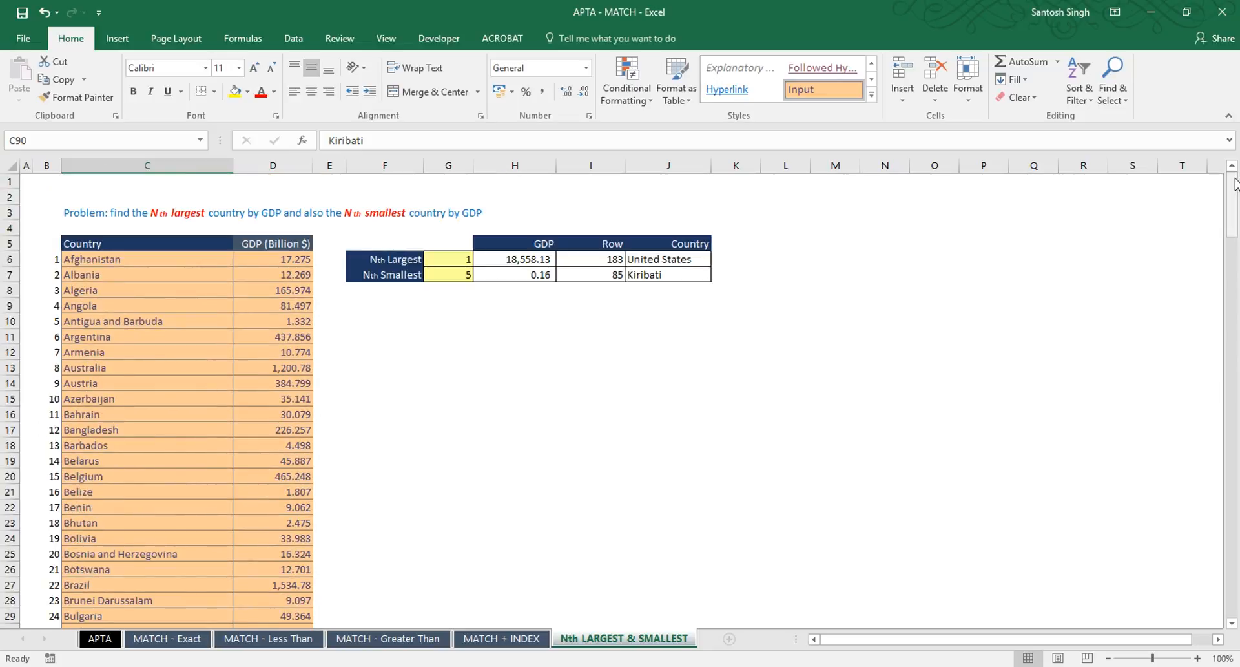
{"action": "left_click", "coordinate": [618, 276]}
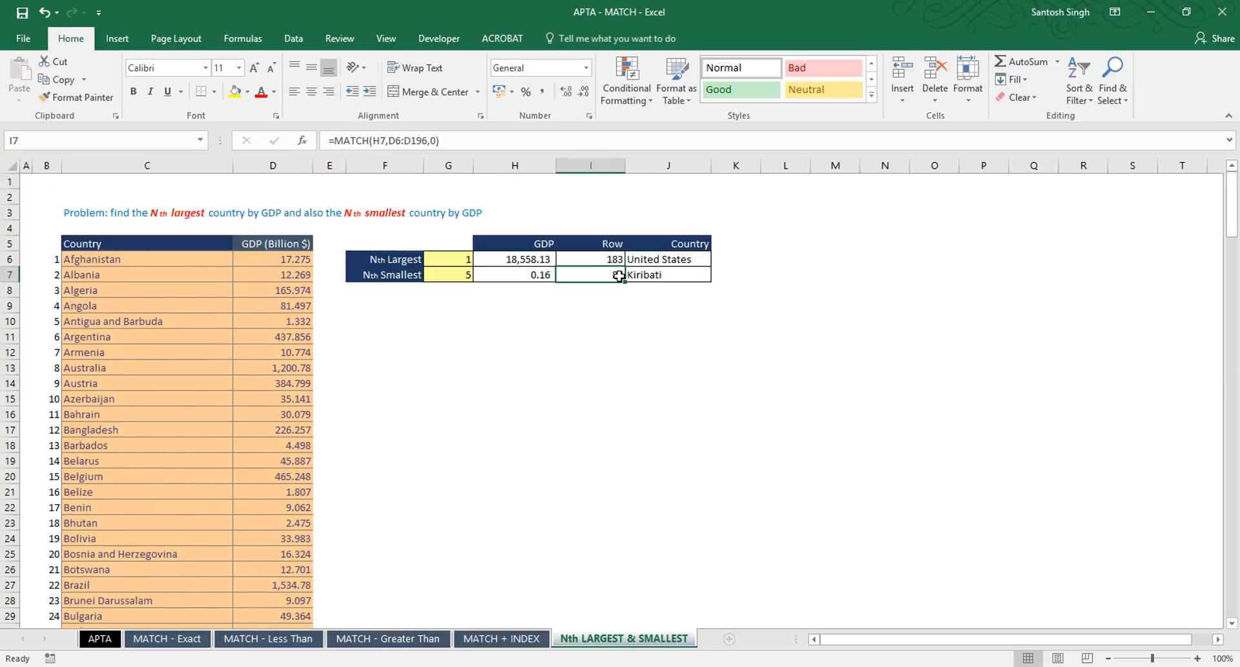
{"action": "left_click", "coordinate": [673, 274]}
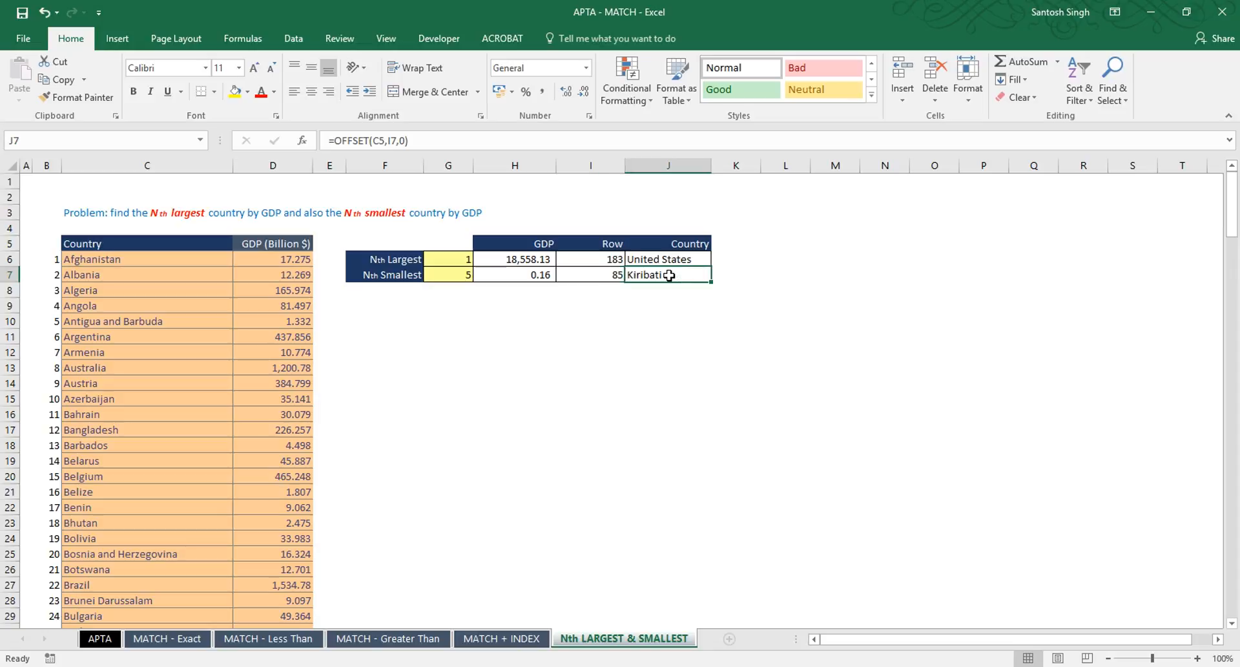
Set the Nth smallest rank in G7 to 3 and inspect the recalculated GDP in H7.
{"action": "left_click", "coordinate": [464, 276]}
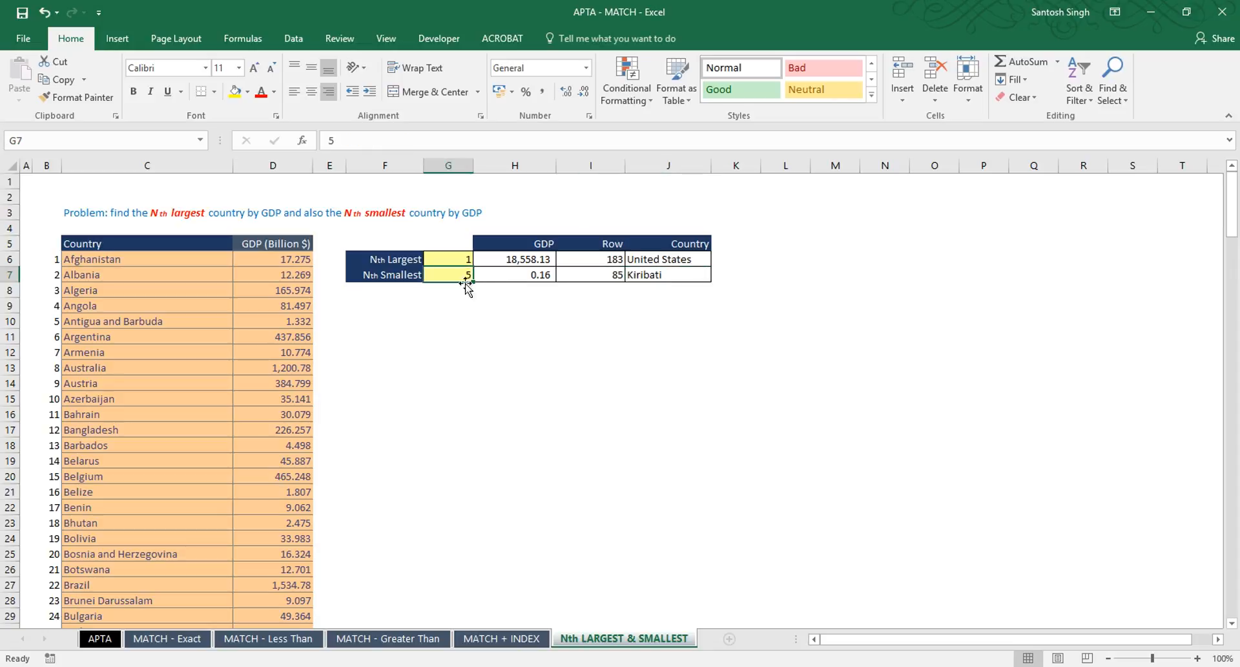
{"action": "type", "text": "3"}
{"action": "key", "text": "Return"}
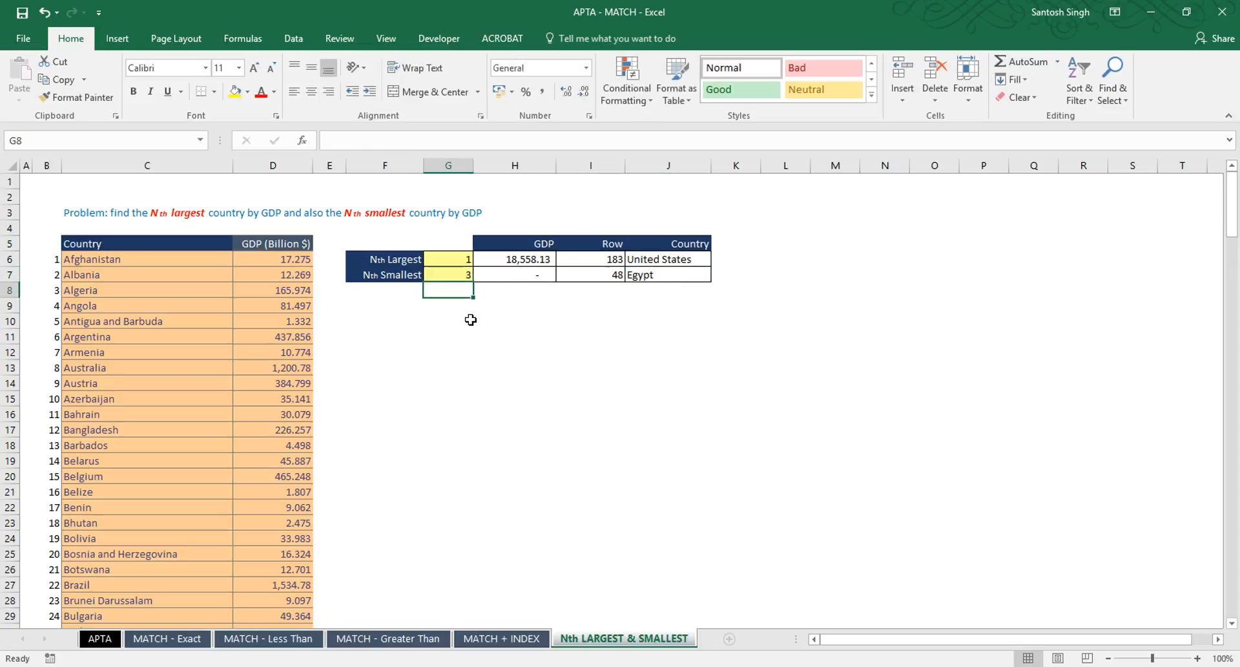
{"action": "key", "text": "Up"}
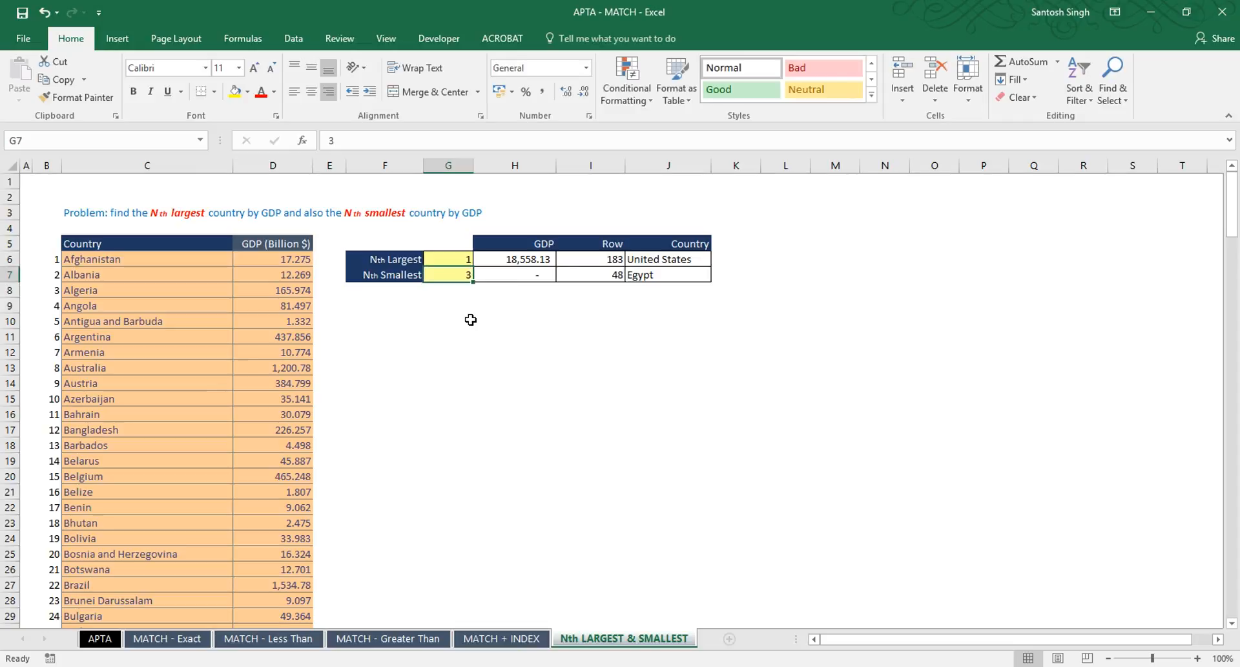
{"action": "key", "text": "Right"}
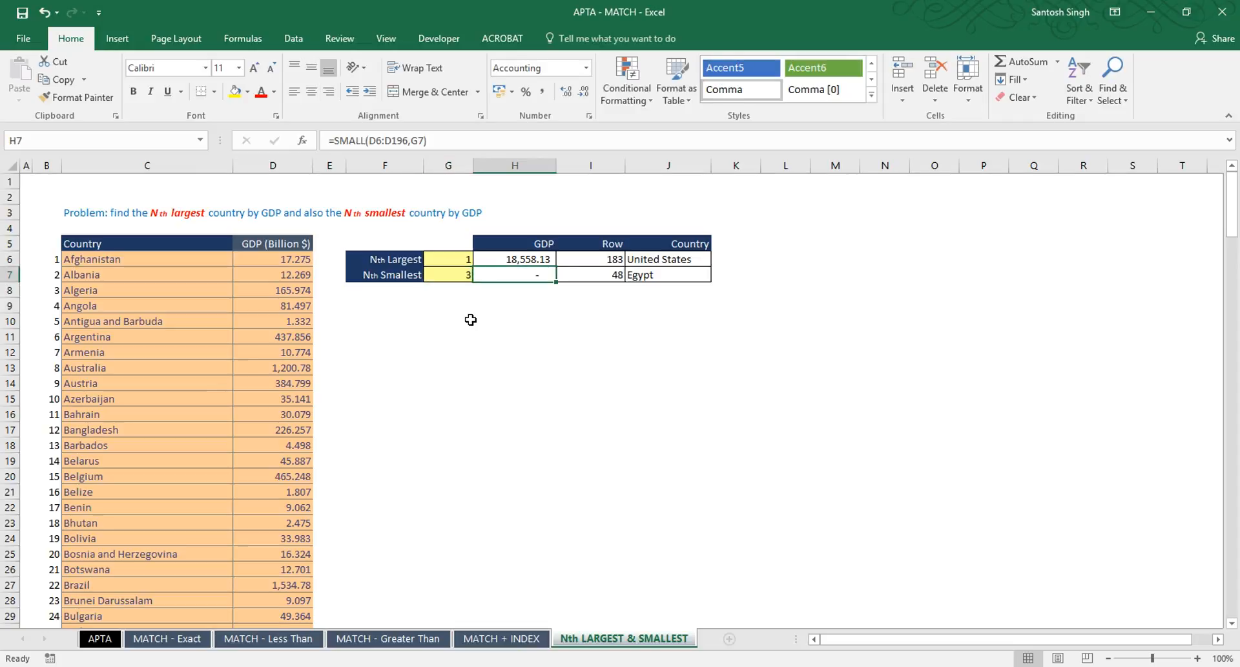
Set the Nth smallest rank in G7 to 10.
{"action": "key", "text": "Left"}
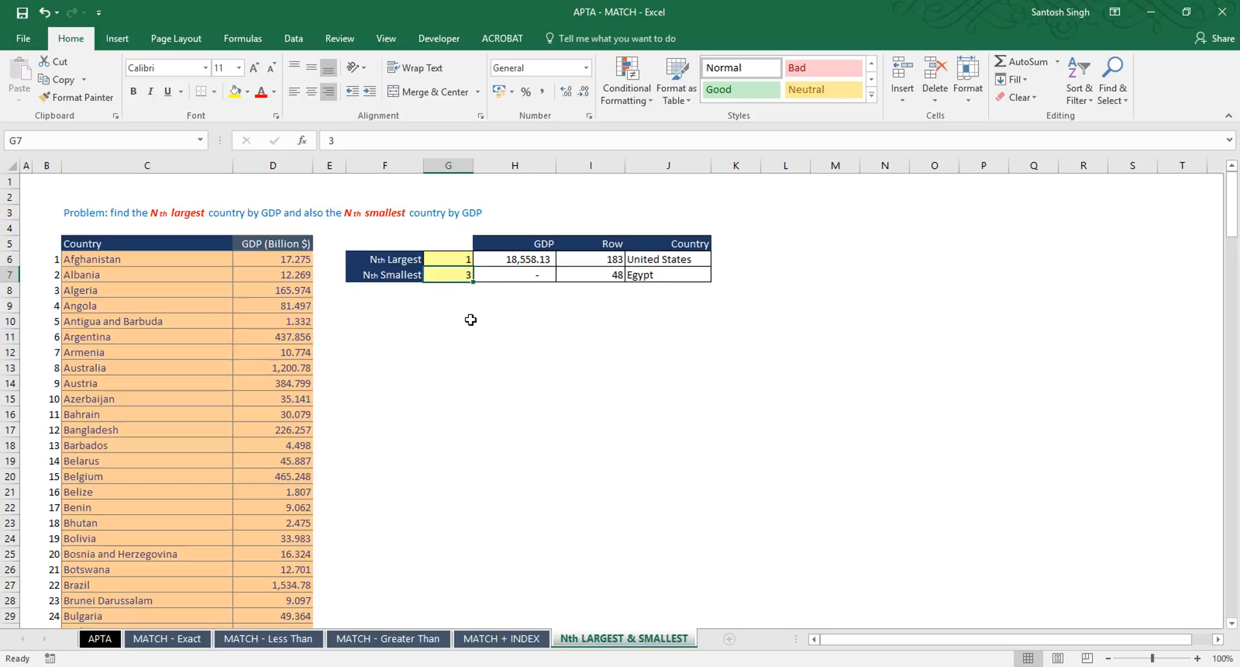
{"action": "type", "text": "10"}
{"action": "key", "text": "Return"}
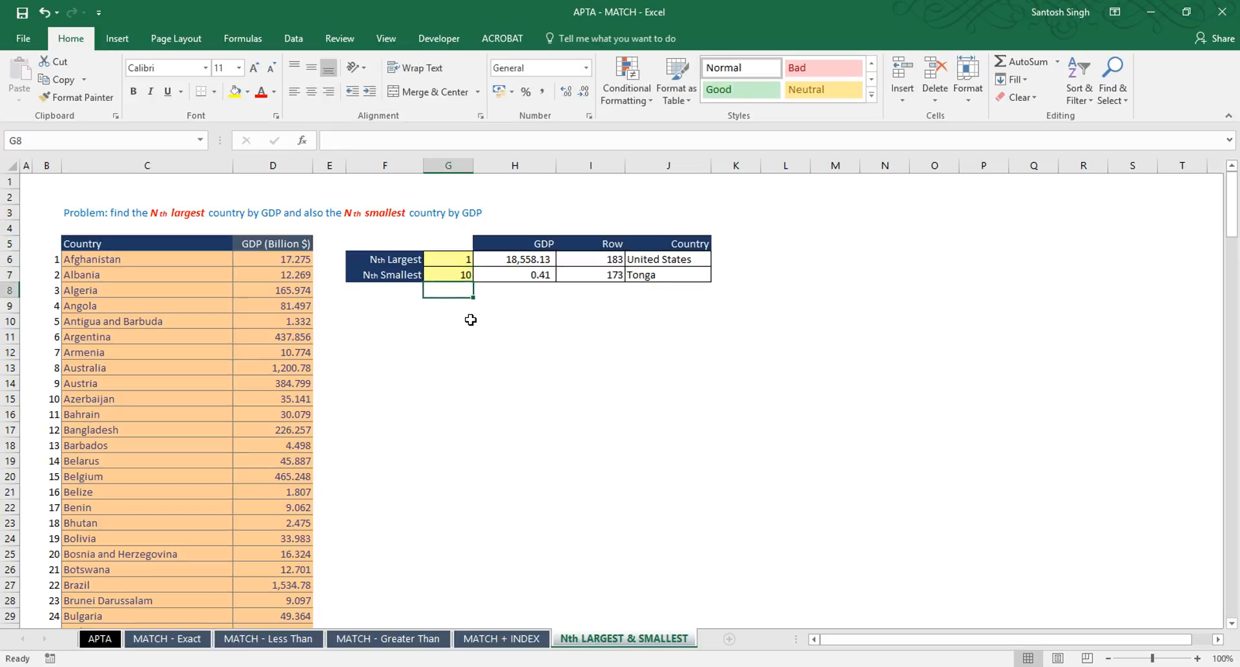
{"action": "key", "text": "Up"}
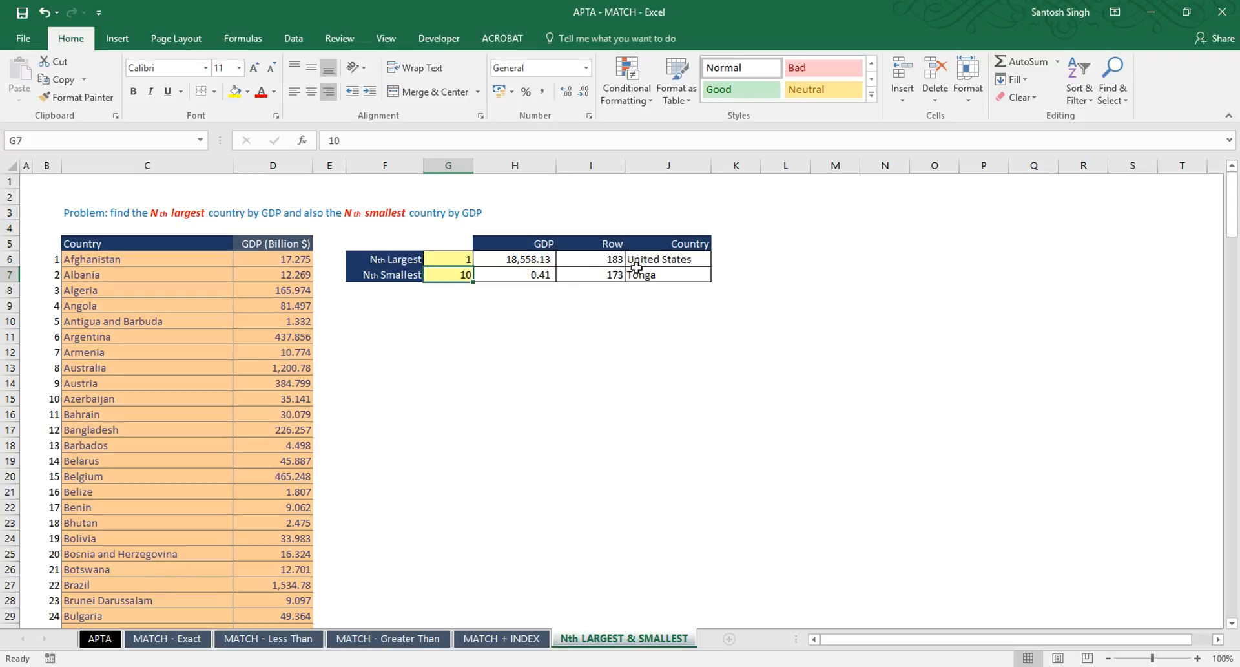
Review the formulas for the Nth largest country's GDP, row and country in H6 to J6.
{"action": "left_click", "coordinate": [543, 260]}
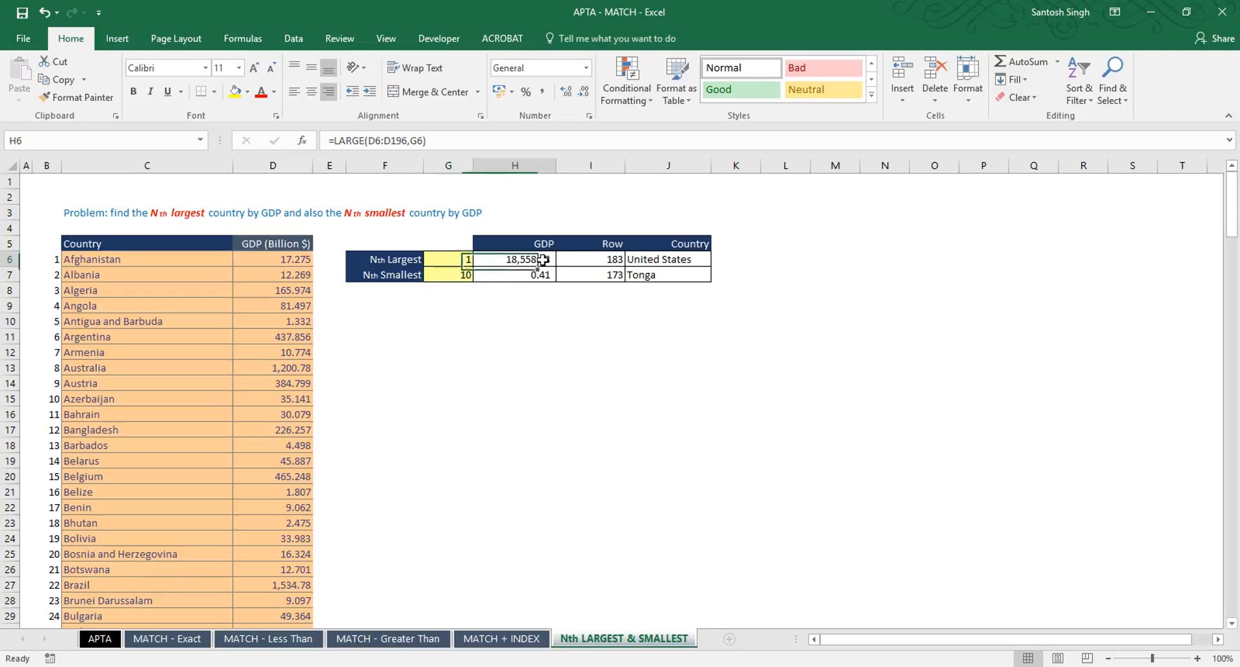
{"action": "key", "text": "Right"}
{"action": "key", "text": "Right"}
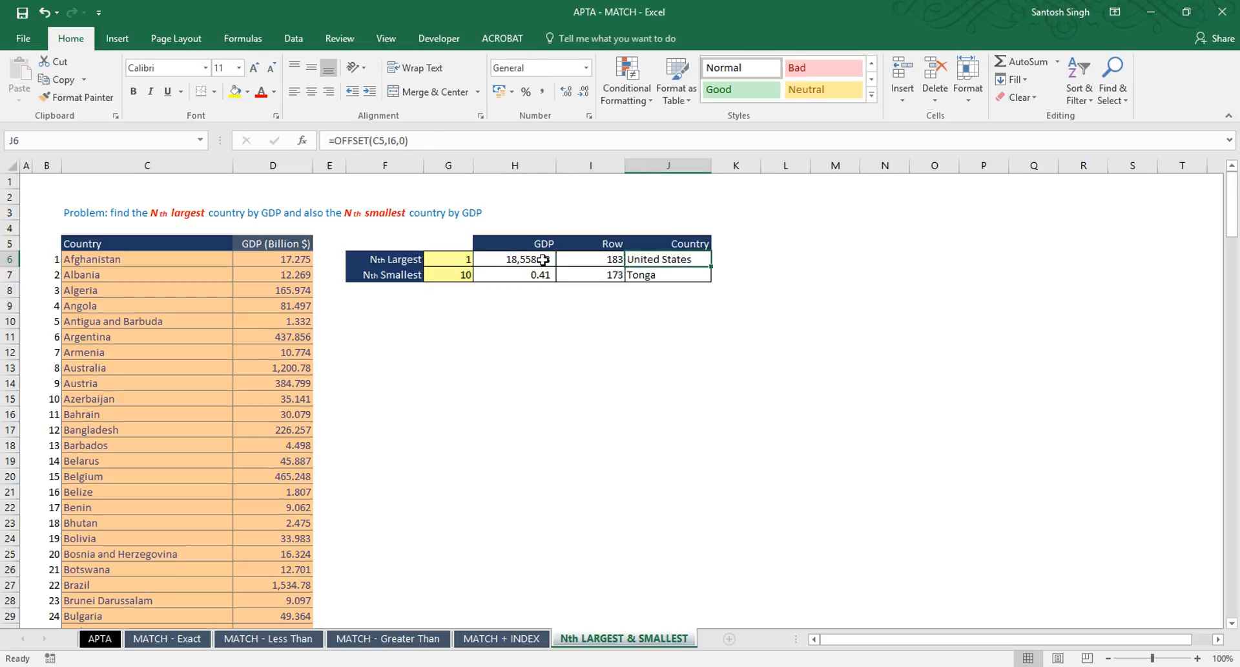